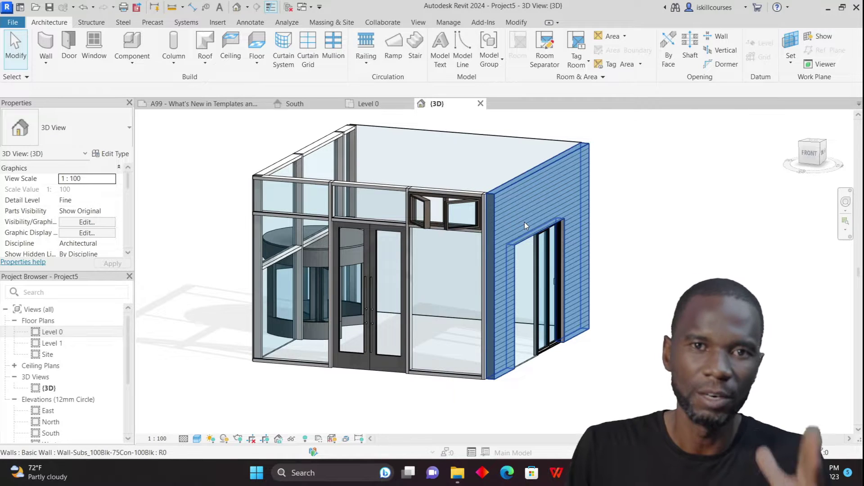
# - Examine the finished sample building from all sides, including its curtain walls, revolving and double doors, sliding window and blockwork wall
pyautogui.keyDown('shift'); pyautogui.moveTo(399, 311); pyautogui.dragTo(526, 339, button='middle'); pyautogui.keyUp('shift')
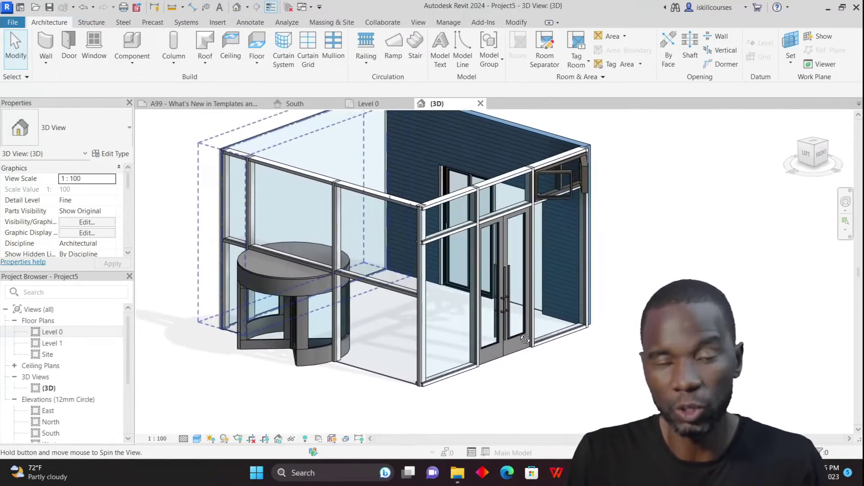
pyautogui.scroll(4, 513, 279)
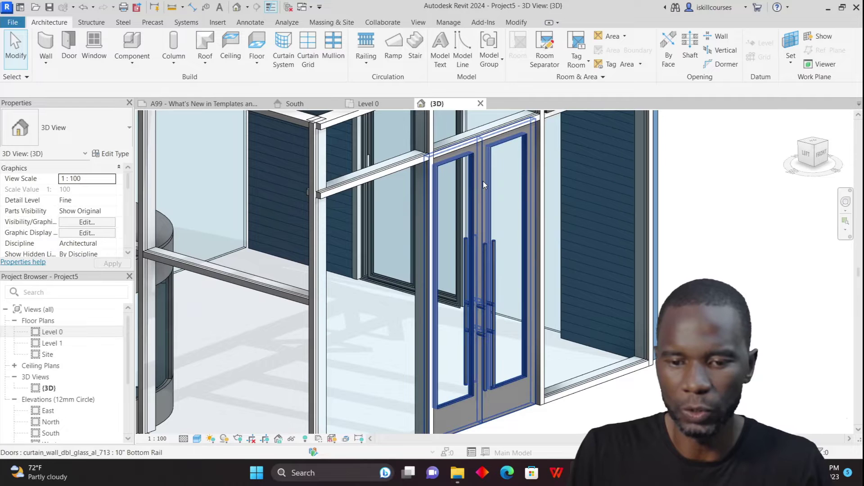
pyautogui.scroll(-5, 479, 296)
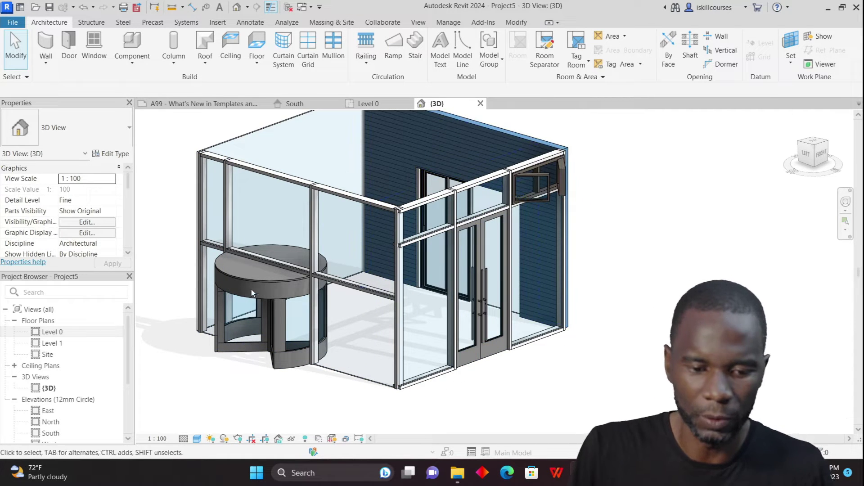
pyautogui.keyDown('shift'); pyautogui.moveTo(339, 295); pyautogui.dragTo(514, 252, button='middle'); pyautogui.keyUp('shift')
pyautogui.scroll(2, 396, 242)
pyautogui.scroll(-2, 396, 242)
pyautogui.keyDown('shift'); pyautogui.moveTo(685, 239); pyautogui.dragTo(656, 248, button='middle'); pyautogui.keyUp('shift')
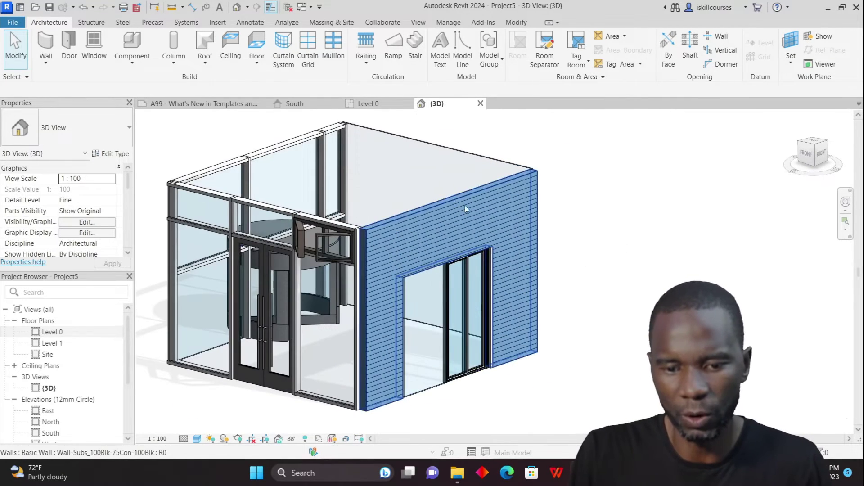
pyautogui.scroll(2, 516, 205)
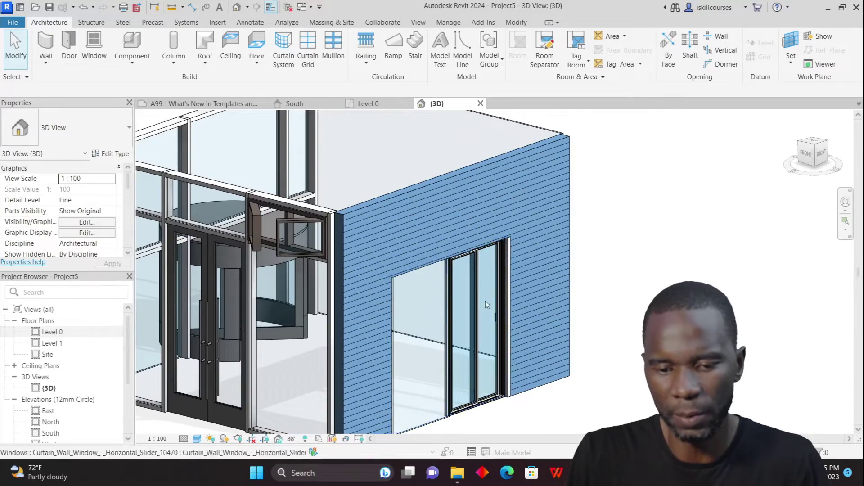
pyautogui.scroll(-2, 528, 311)
pyautogui.scroll(3, 527, 311)
pyautogui.scroll(-3, 527, 310)
pyautogui.keyDown('shift'); pyautogui.moveTo(641, 254); pyautogui.dragTo(495, 261, button='middle'); pyautogui.keyUp('shift')
pyautogui.scroll(3, 390, 188)
pyautogui.scroll(-6, 450, 184)
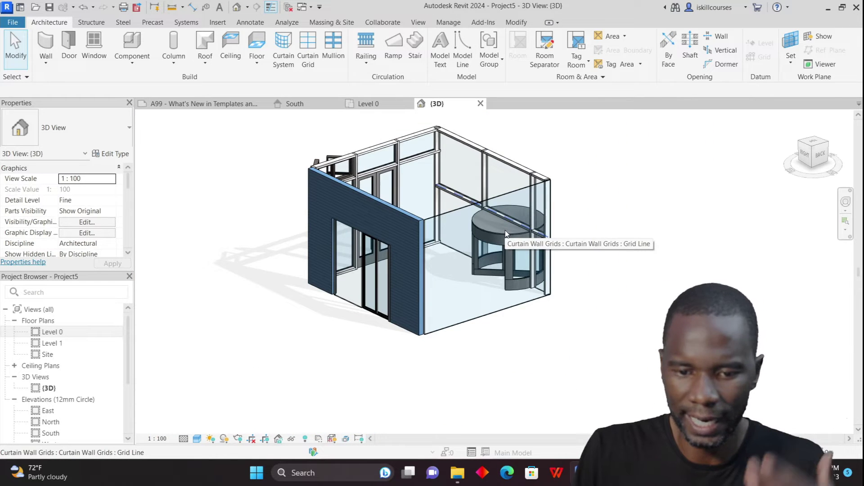
pyautogui.keyDown('shift'); pyautogui.moveTo(701, 248); pyautogui.dragTo(533, 176, button='middle'); pyautogui.keyUp('shift')
pyautogui.scroll(3, 533, 175)
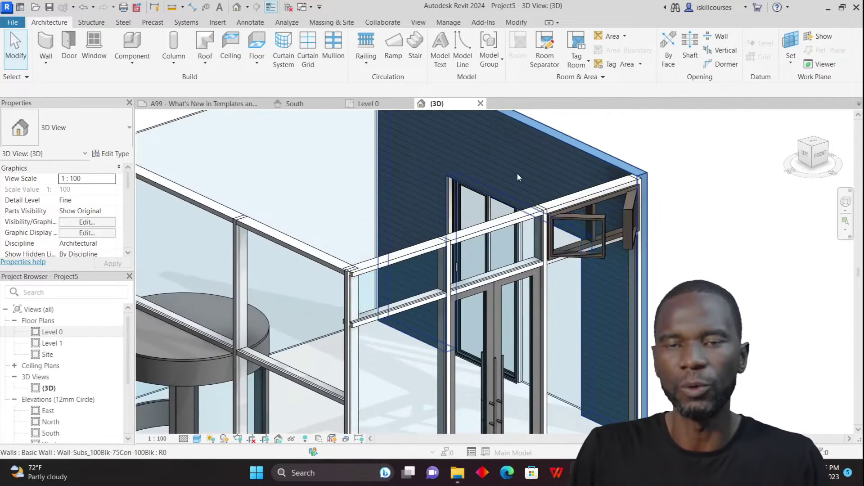
pyautogui.scroll(-1, 521, 173)
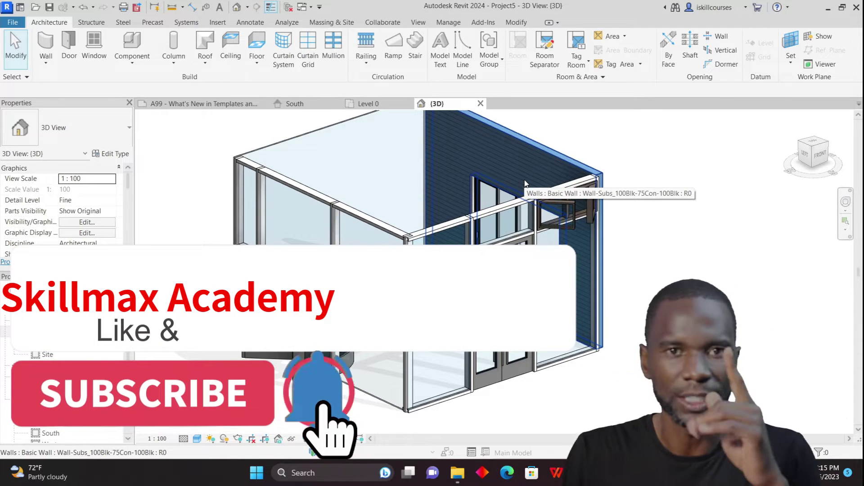
pyautogui.scroll(-2, 518, 201)
pyautogui.scroll(2, 530, 189)
pyautogui.scroll(1, 551, 180)
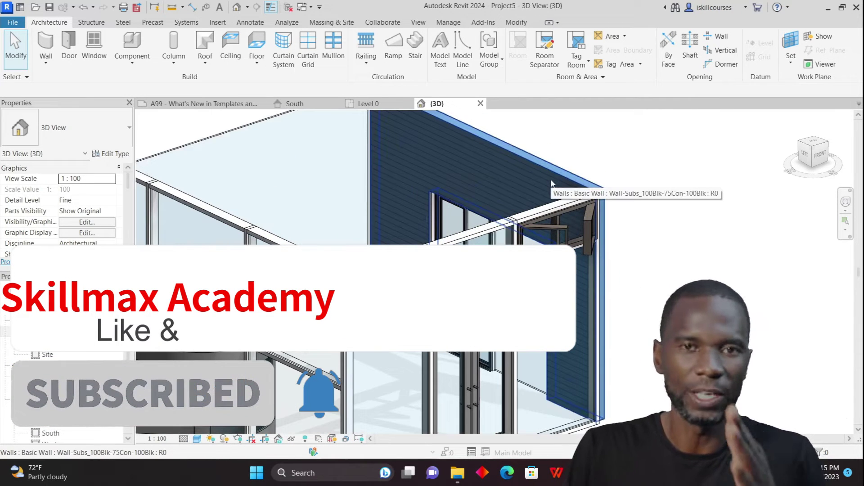
pyautogui.scroll(-4, 553, 182)
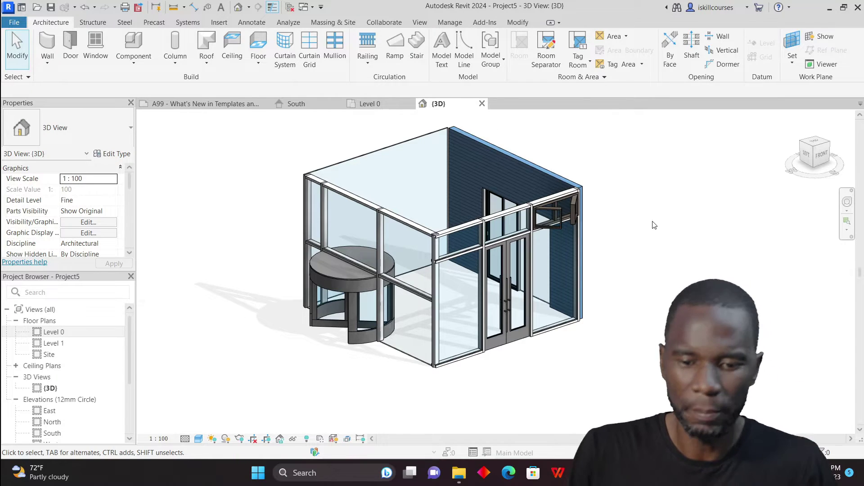
pyautogui.scroll(3, 545, 165)
pyautogui.scroll(-4, 545, 166)
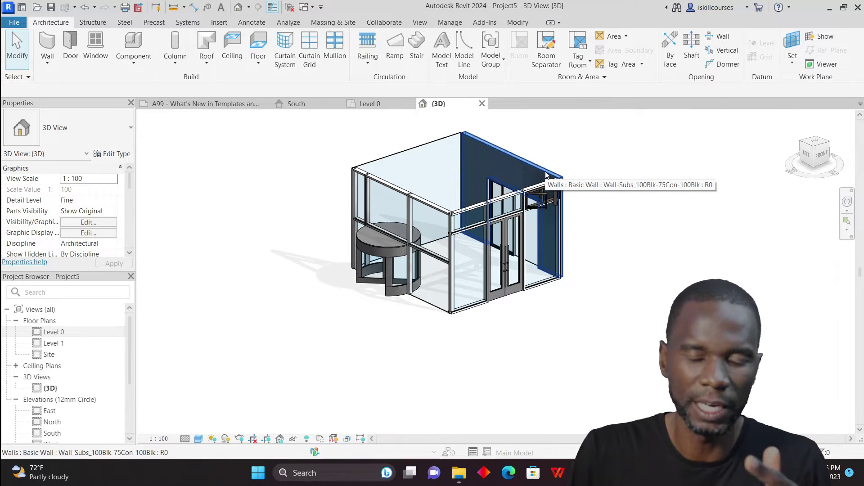
pyautogui.scroll(4, 539, 177)
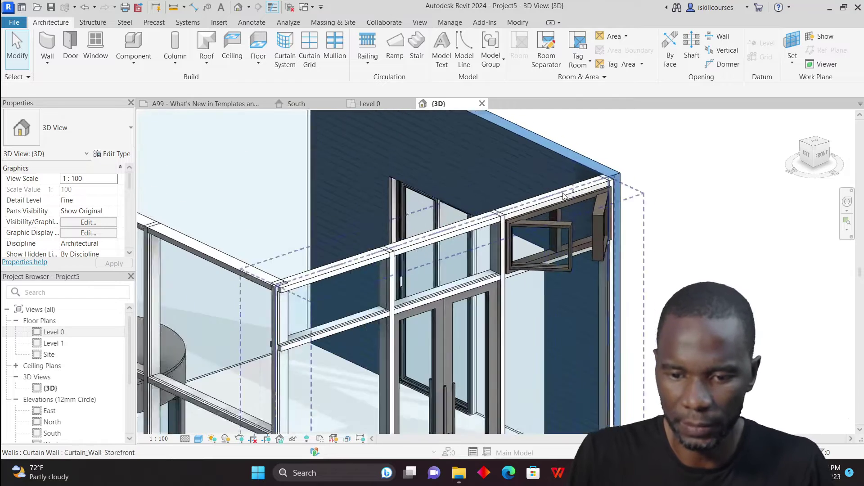
pyautogui.scroll(-5, 563, 196)
pyautogui.scroll(2, 486, 206)
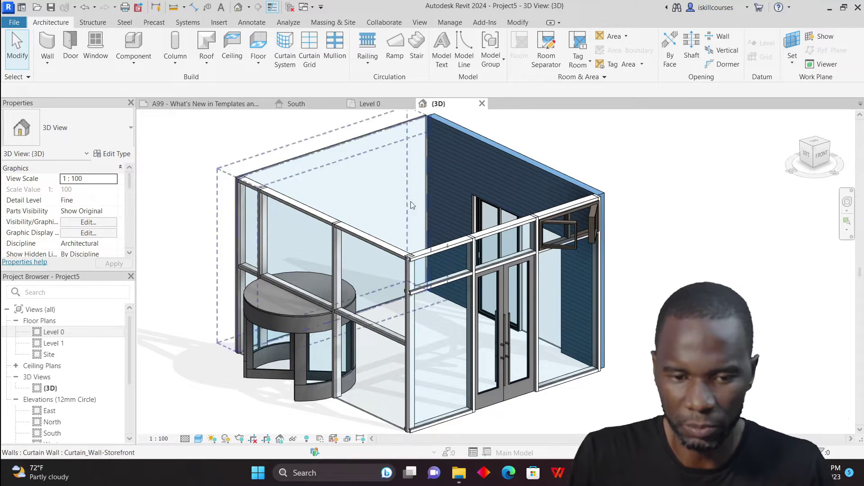
# - Create a new project from the ResidentialGBRENU template in the RVT 2024 English templates folder
pyautogui.click(22, 7)
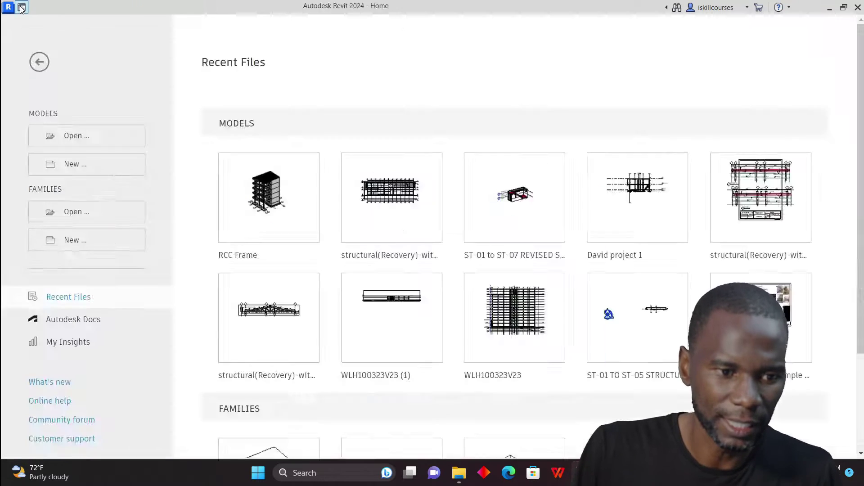
pyautogui.click(84, 167)
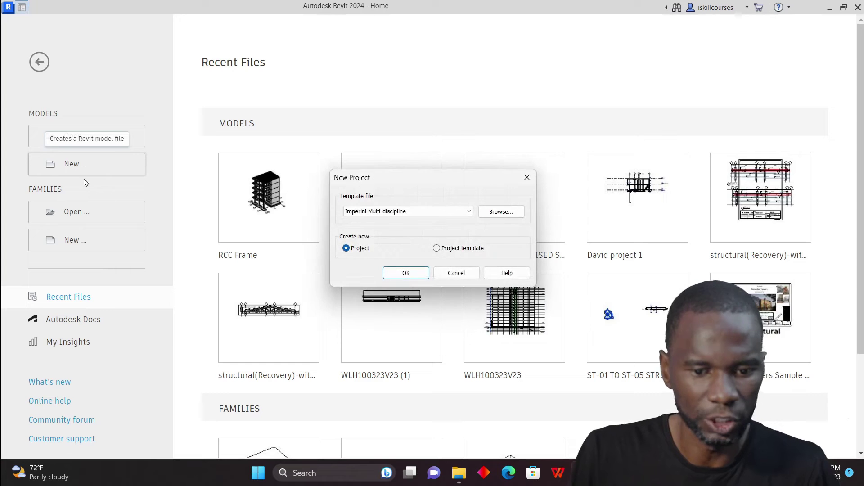
pyautogui.click(502, 213)
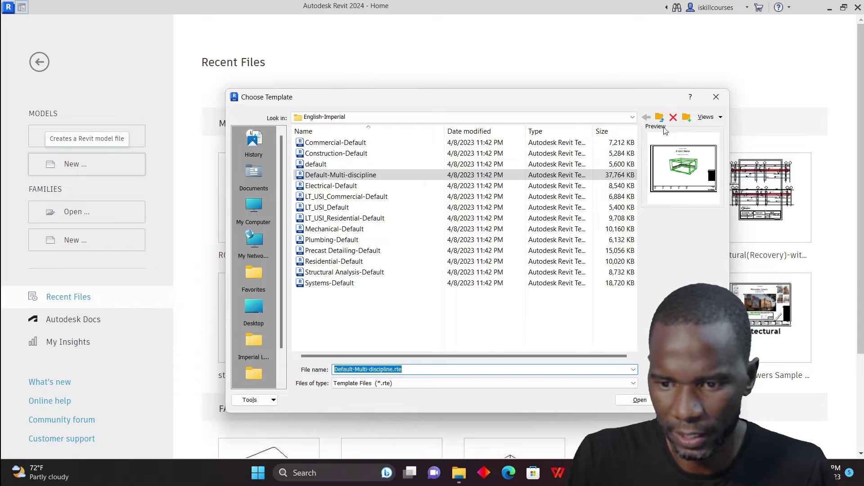
pyautogui.click(631, 118)
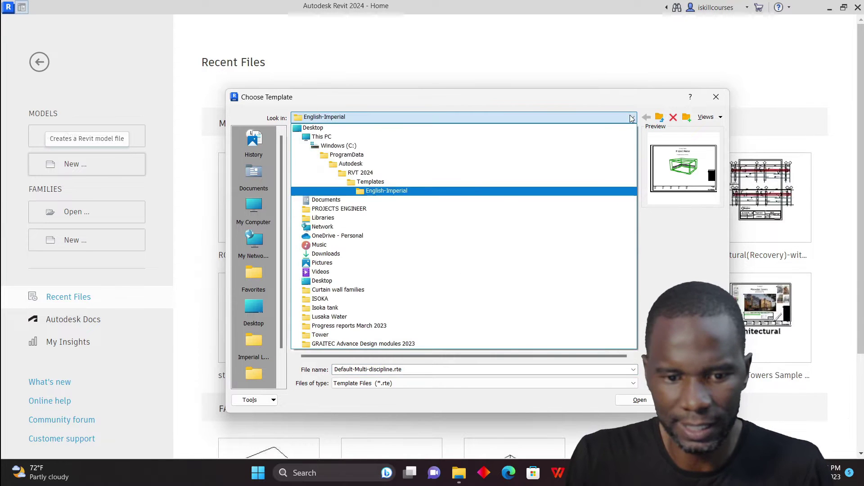
pyautogui.click(352, 172)
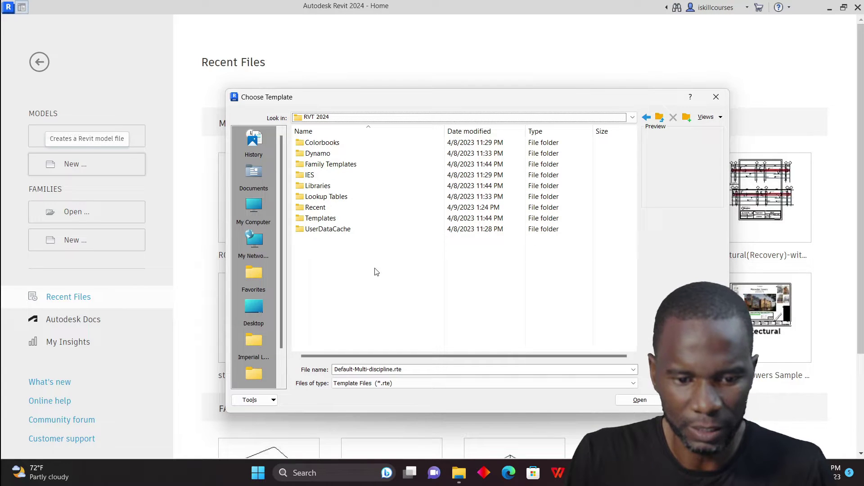
pyautogui.doubleClick(320, 218)
pyautogui.doubleClick(320, 164)
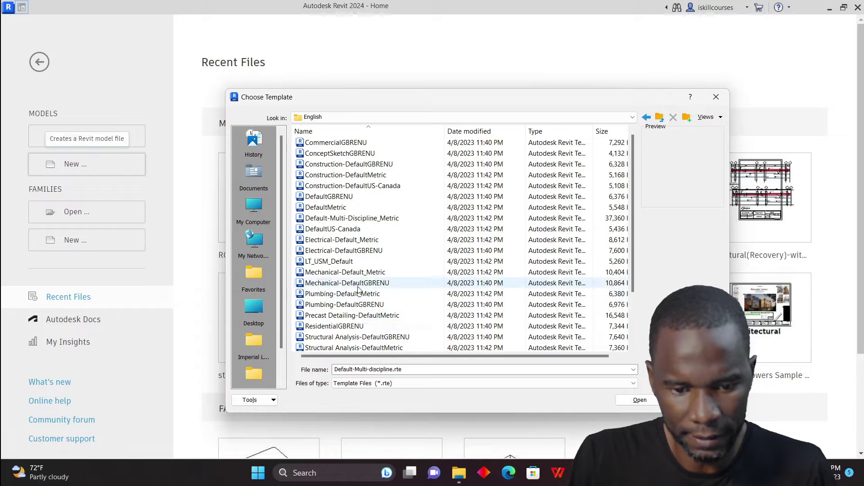
pyautogui.click(342, 328)
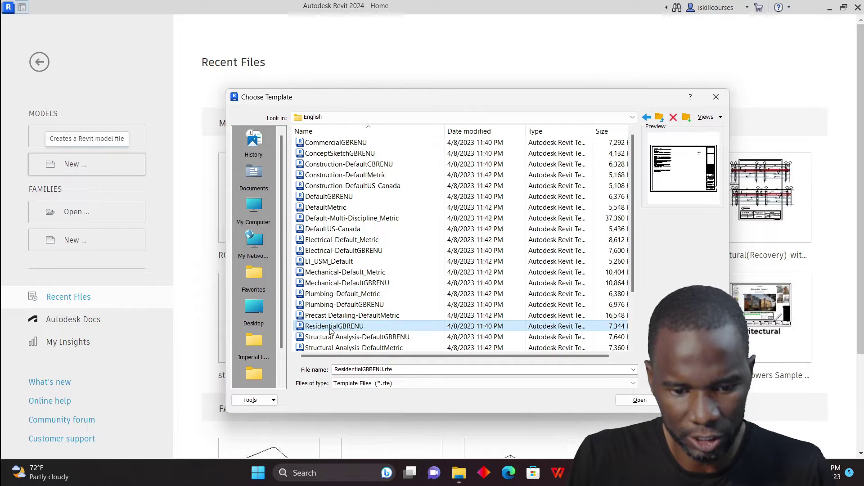
pyautogui.doubleClick(602, 327)
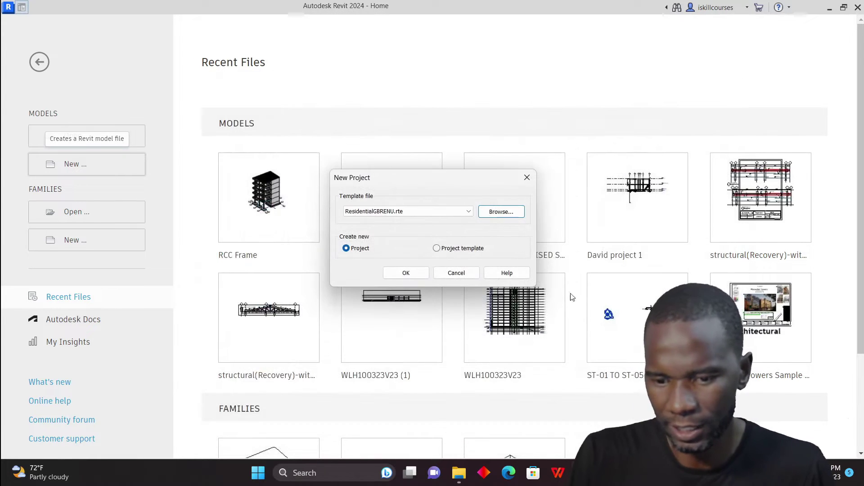
pyautogui.click(407, 273)
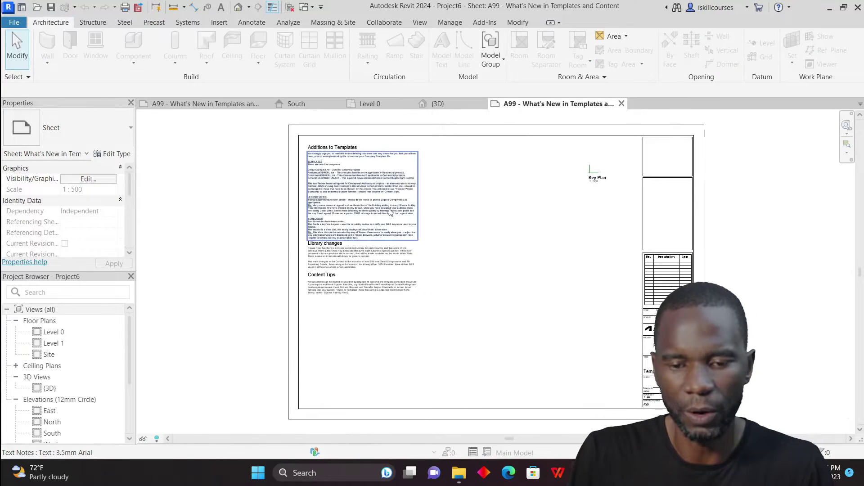
# - Open the South elevation of the new project and set the elevation of Level 1 to 3 m
pyautogui.scroll(-3, 54, 356)
pyautogui.doubleClick(52, 349)
pyautogui.click(405, 219)
pyautogui.click(405, 220)
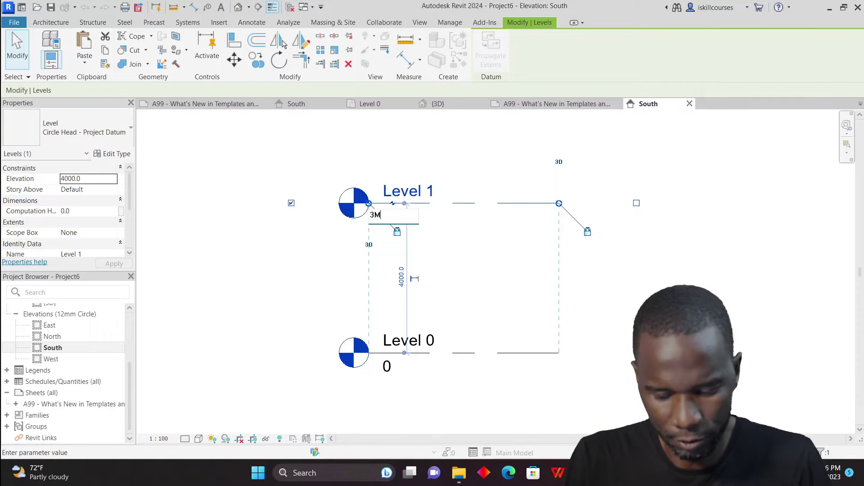
pyautogui.write('3M')
pyautogui.press('Return')
pyautogui.click(648, 206)
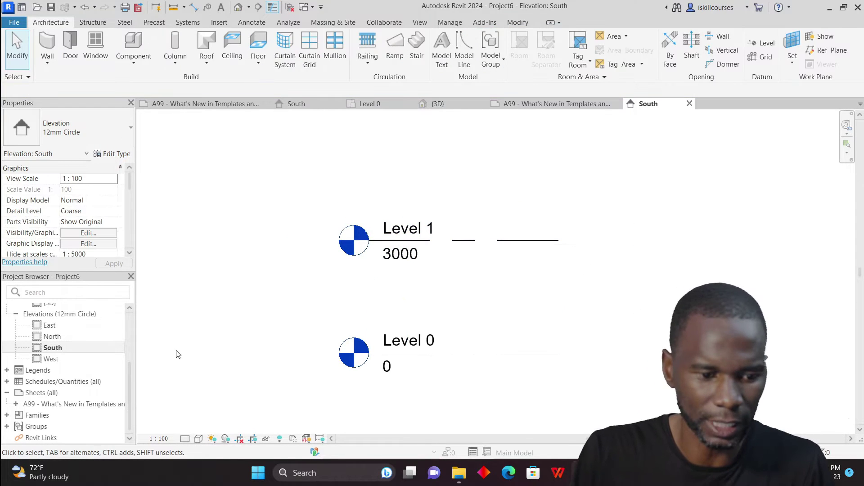
# - Open the new project's Level 0 floor plan and close its A99 sheet view
pyautogui.scroll(3, 65, 334)
pyautogui.click(63, 332)
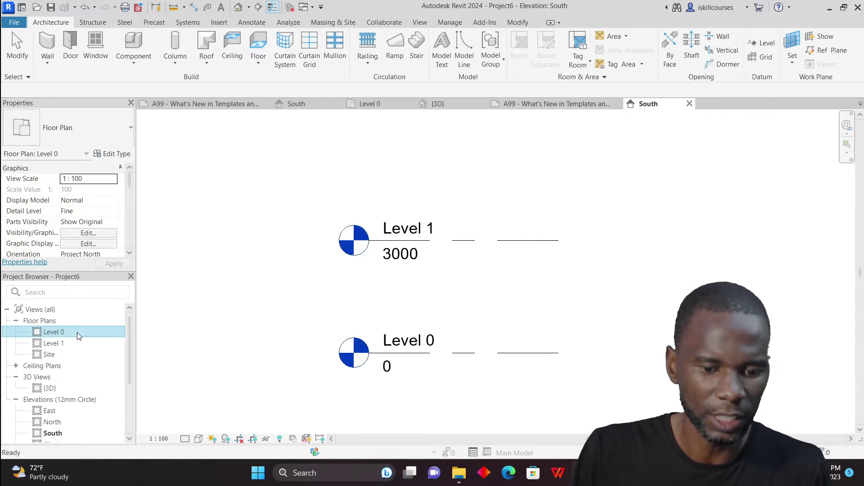
pyautogui.doubleClick(66, 332)
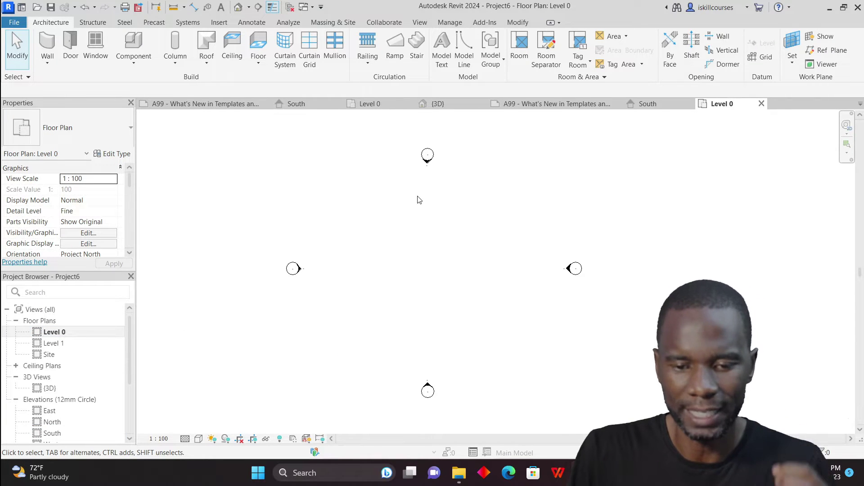
pyautogui.click(618, 104)
# - Look at the finished sample building in 3D for reference and return to the new project's Level 0 plan
pyautogui.click(436, 104)
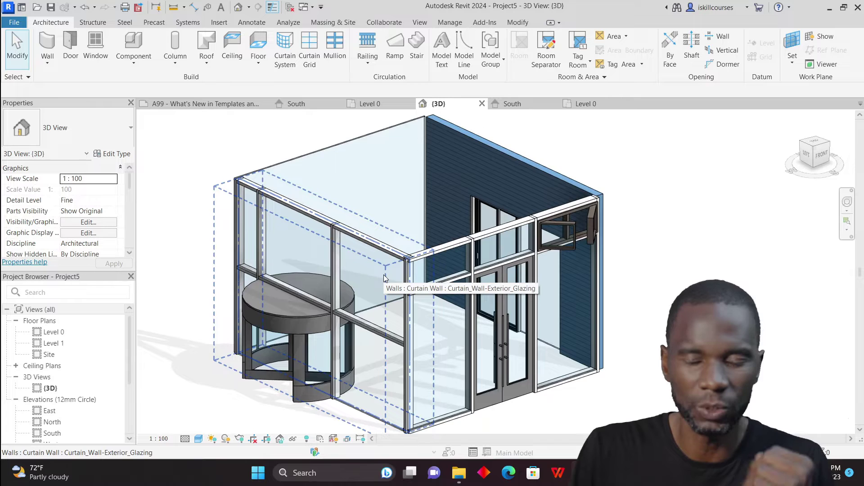
pyautogui.scroll(-2, 384, 278)
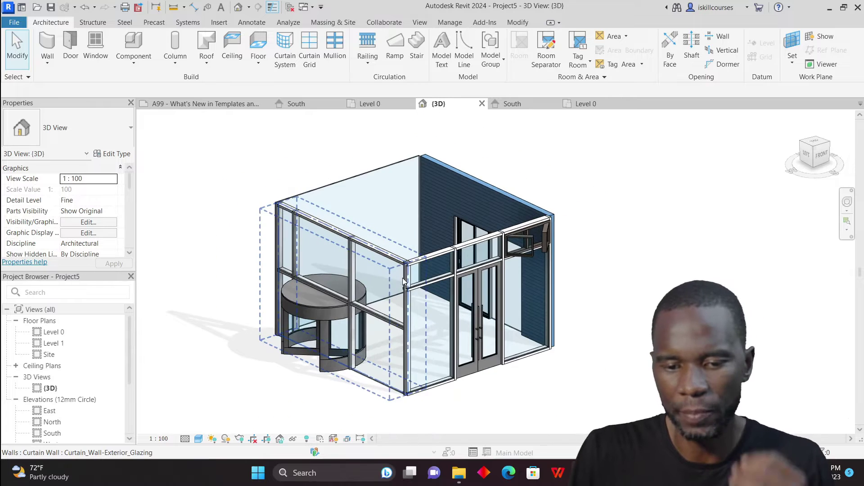
pyautogui.click(603, 104)
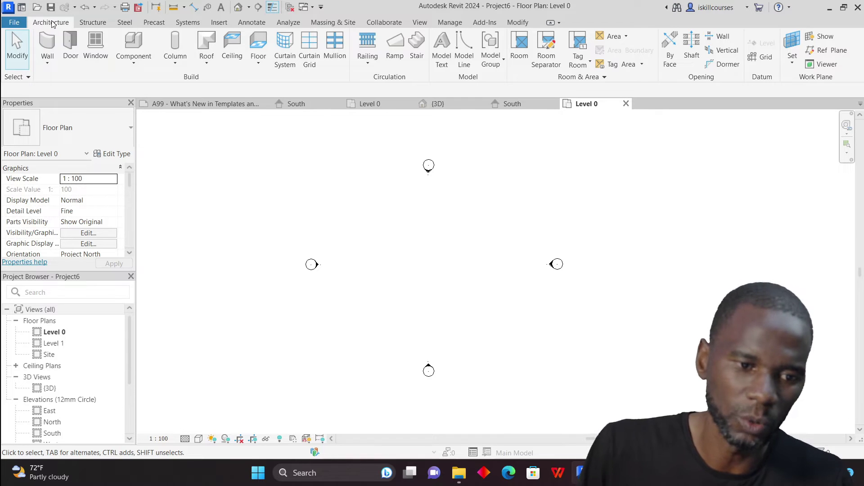
# - Start an architectural wall of type Curtain_Wall-Storefront on Level 0, with its height constrained up to Level 1
pyautogui.click(47, 65)
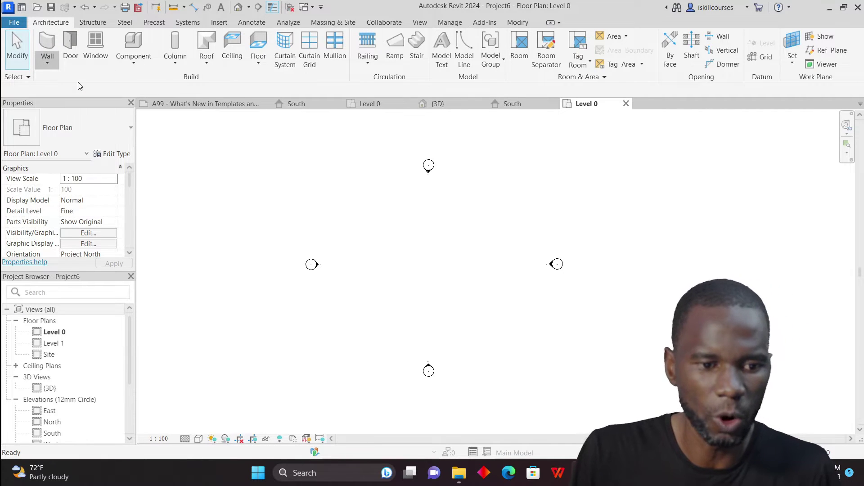
pyautogui.click(86, 82)
pyautogui.click(111, 130)
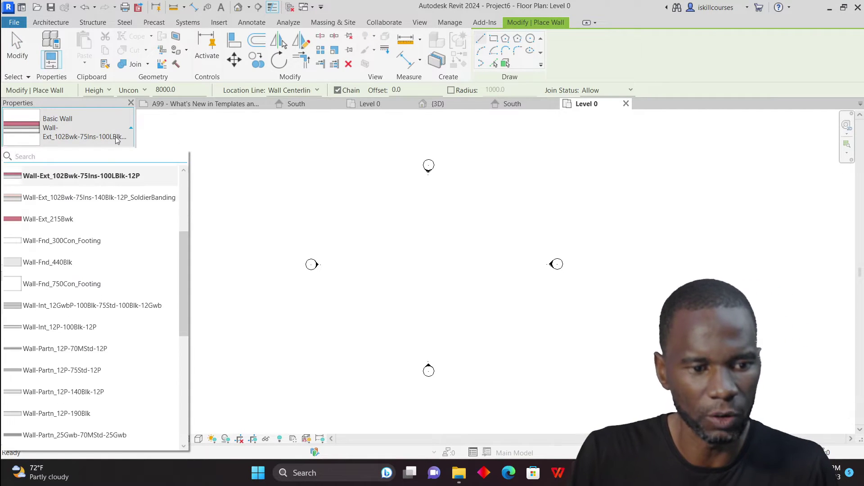
pyautogui.moveTo(182, 241); pyautogui.dragTo(185, 348)
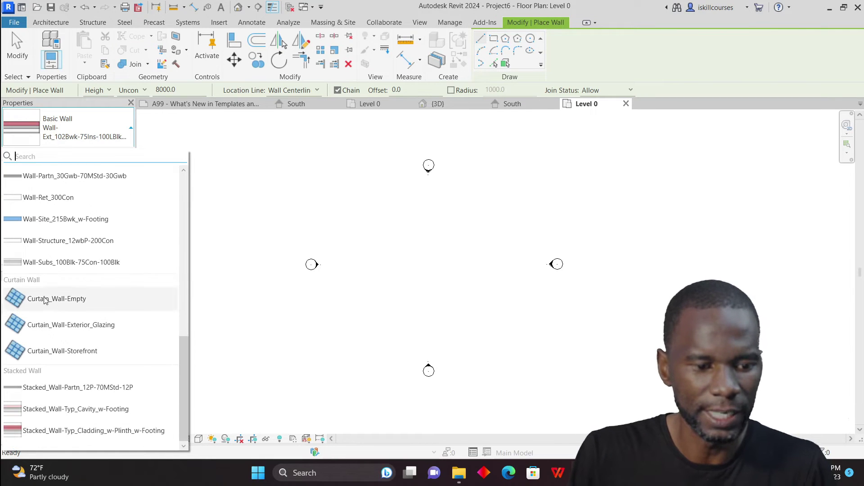
pyautogui.click(66, 352)
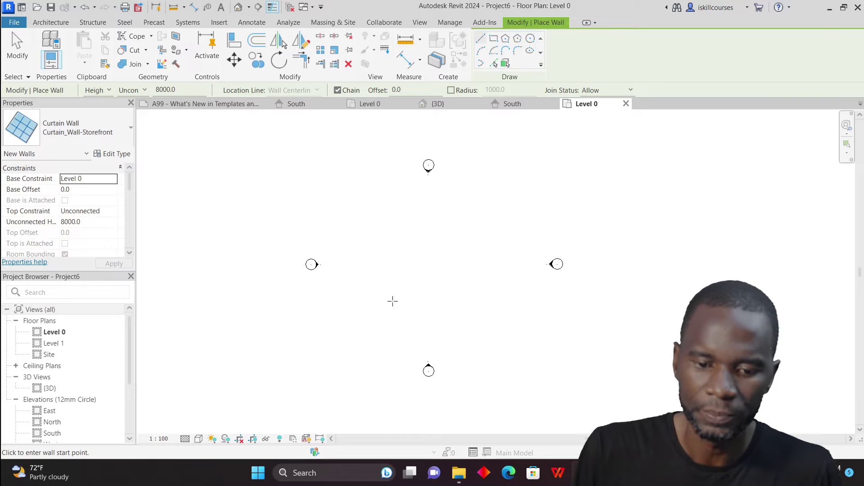
pyautogui.click(144, 90)
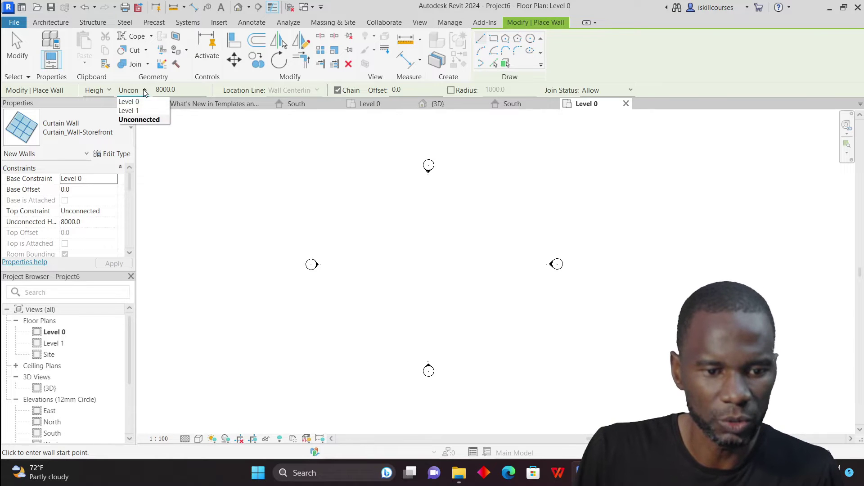
pyautogui.click(135, 111)
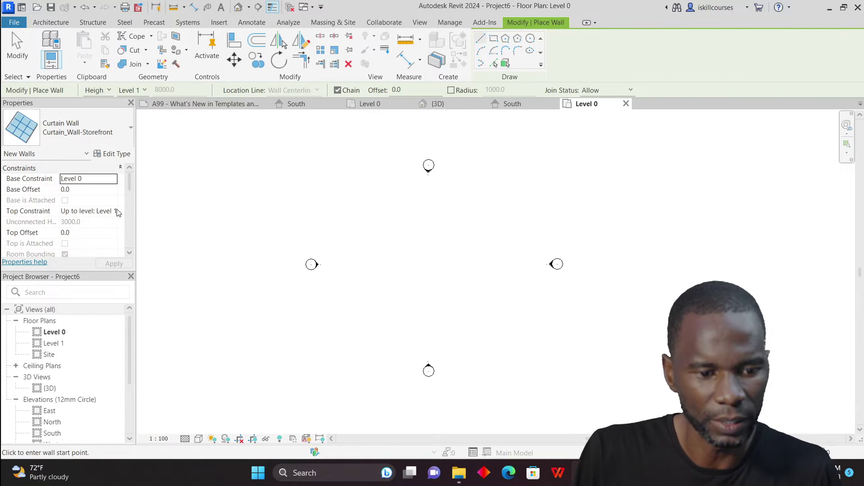
# - Draw the Curtain_Wall-Storefront wall as a vertical run on the building's west side, from north to south
pyautogui.click(384, 222)
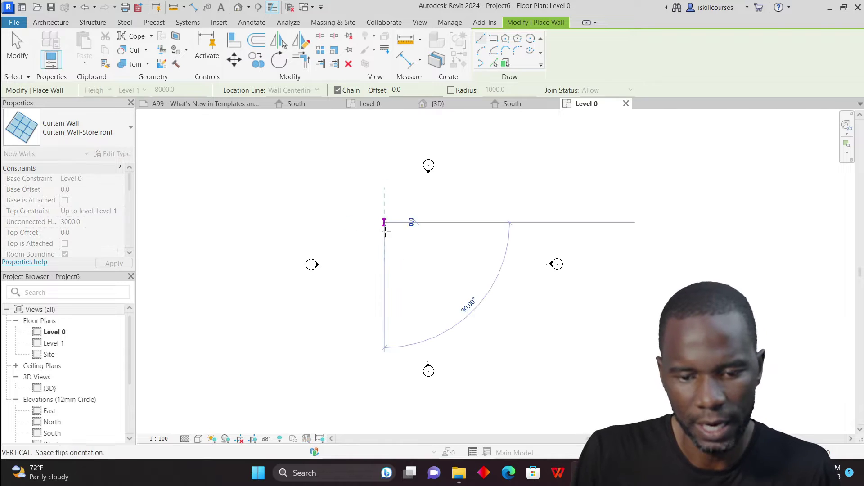
pyautogui.click(383, 285)
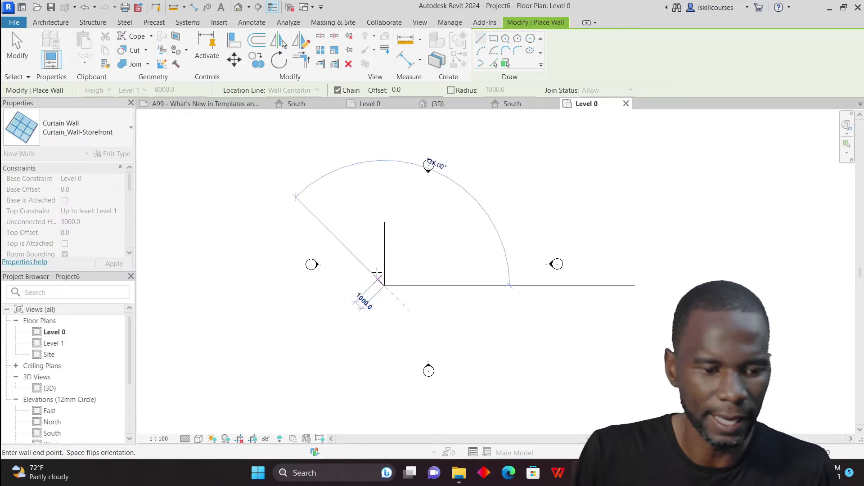
pyautogui.press('Escape')
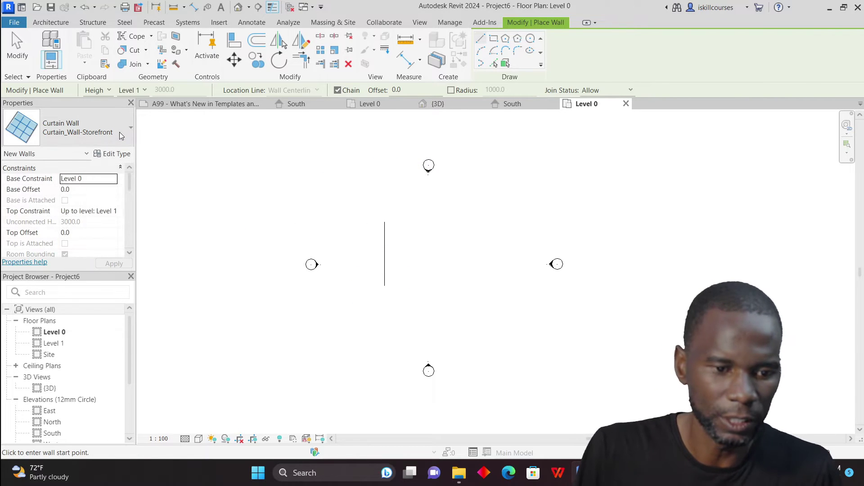
# - Draw a Curtain_Wall-Empty wall horizontally east from the storefront wall's south end to form the building's south side
pyautogui.click(120, 131)
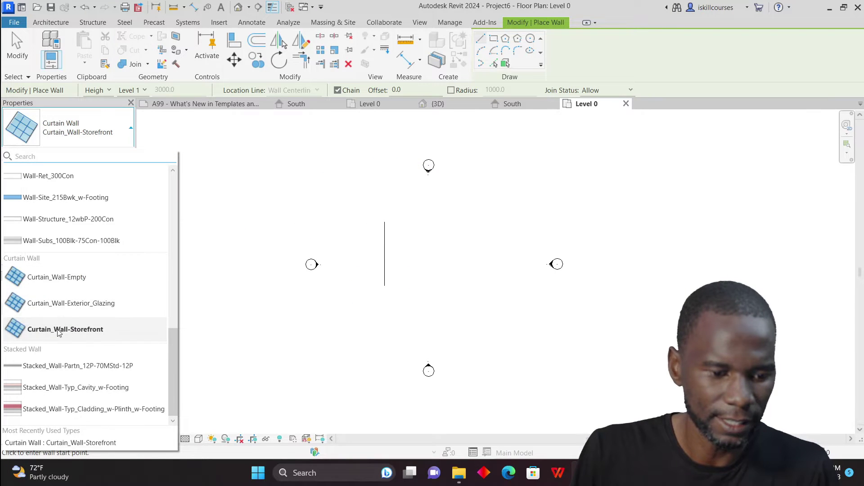
pyautogui.click(57, 277)
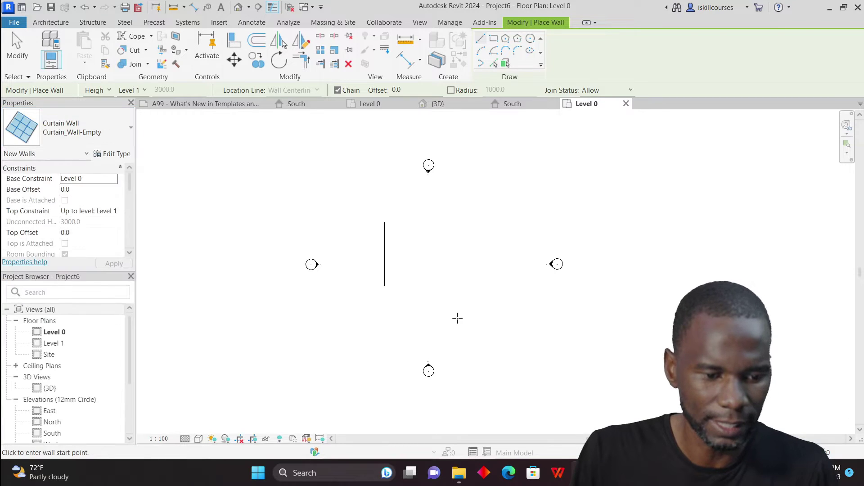
pyautogui.scroll(3, 394, 286)
pyautogui.scroll(2, 394, 286)
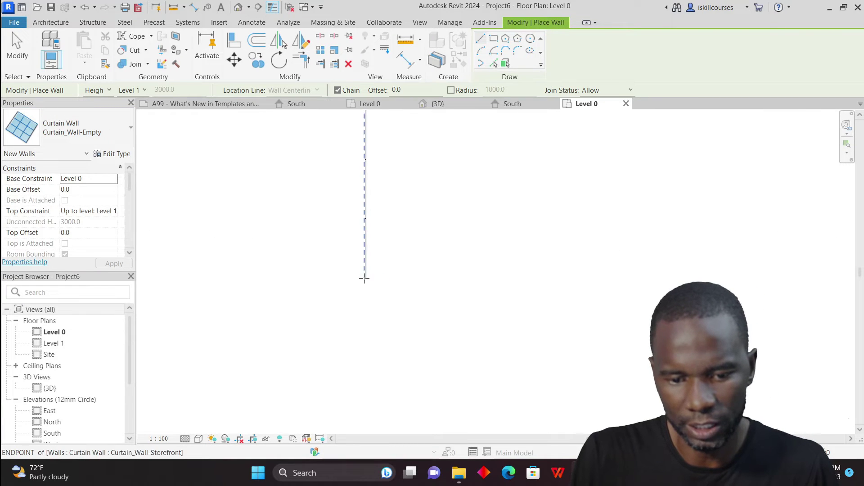
pyautogui.scroll(2, 366, 273)
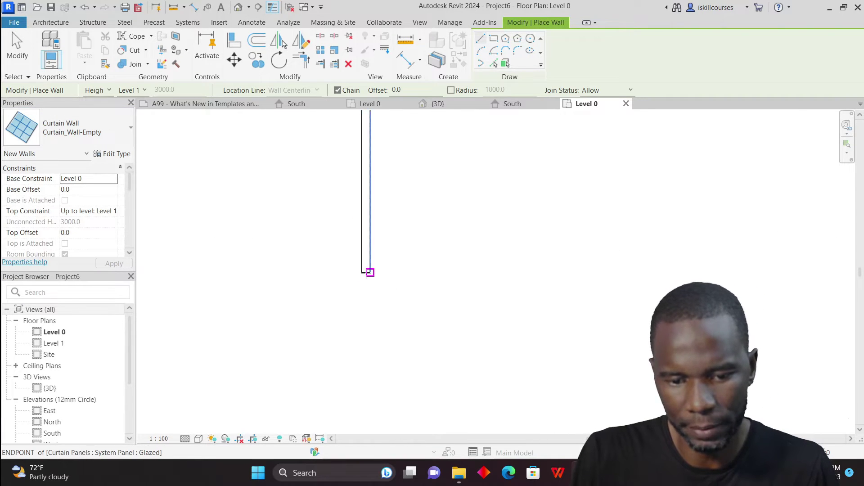
pyautogui.click(367, 270)
pyautogui.scroll(-4, 328, 311)
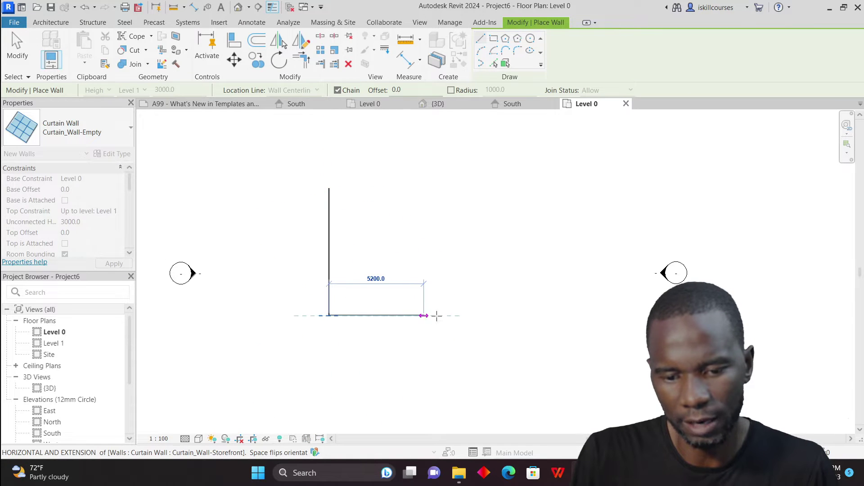
pyautogui.click(462, 315)
pyautogui.click(462, 309)
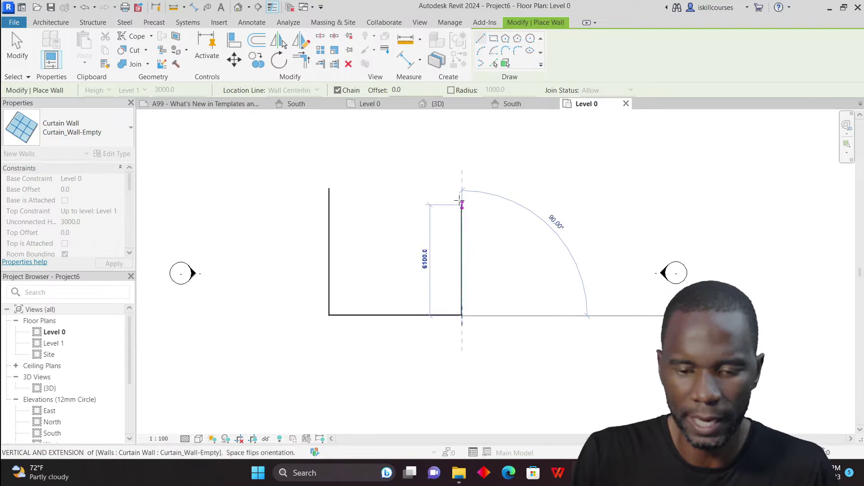
pyautogui.rightClick(456, 190)
pyautogui.click(478, 201)
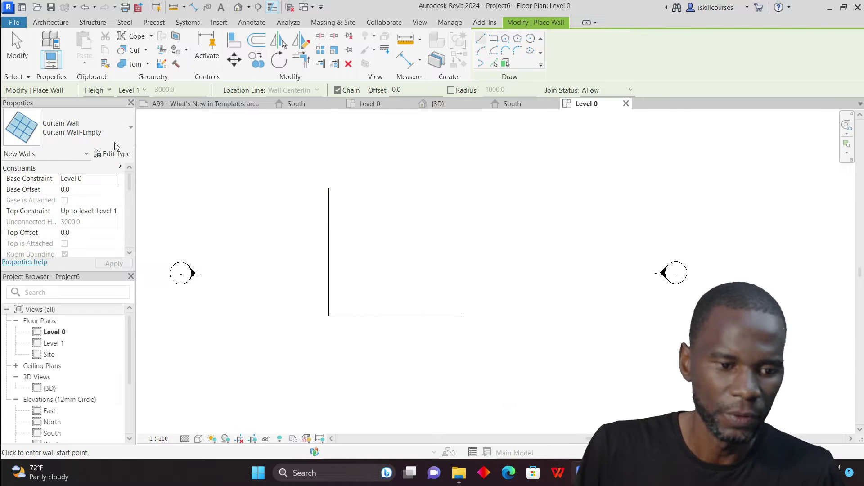
# - Draw a Curtain_Wall-Exterior_Glazing wall north from the empty curtain wall's east end, level with the storefront wall's north end
pyautogui.click(104, 133)
pyautogui.moveTo(64, 288); pyautogui.dragTo(65, 286)
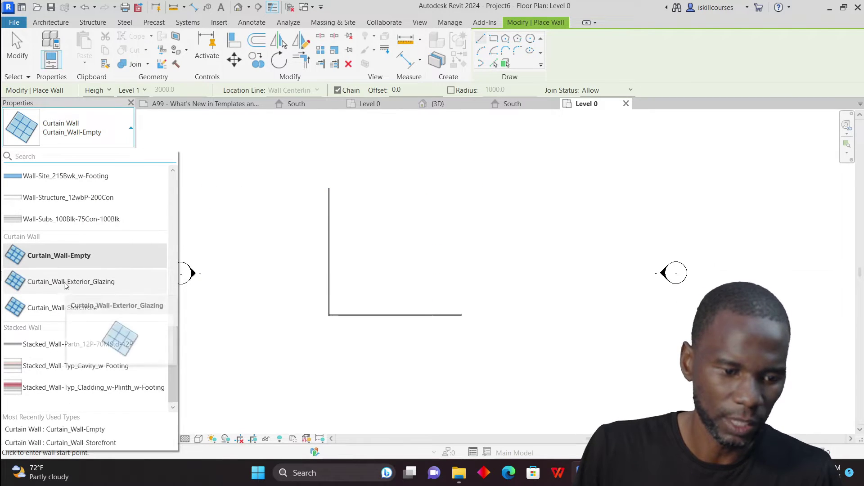
pyautogui.click(65, 283)
pyautogui.click(462, 315)
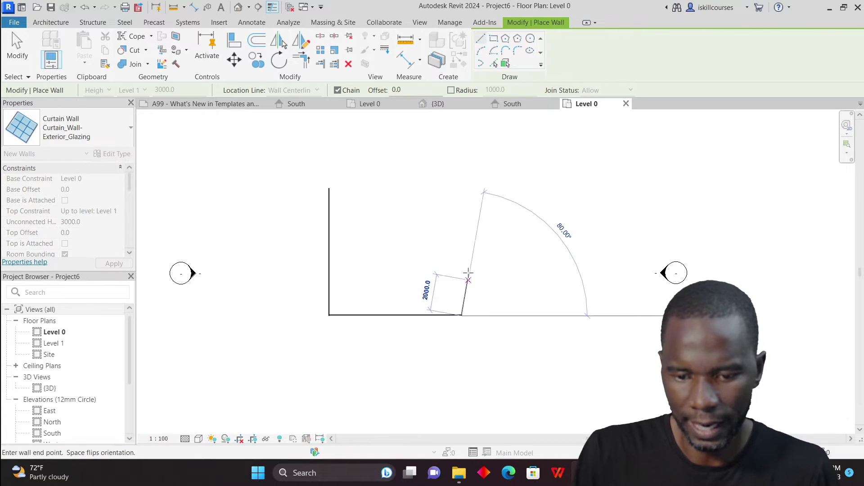
pyautogui.click(463, 188)
pyautogui.rightClick(256, 187)
pyautogui.click(272, 190)
pyautogui.scroll(-1, 390, 243)
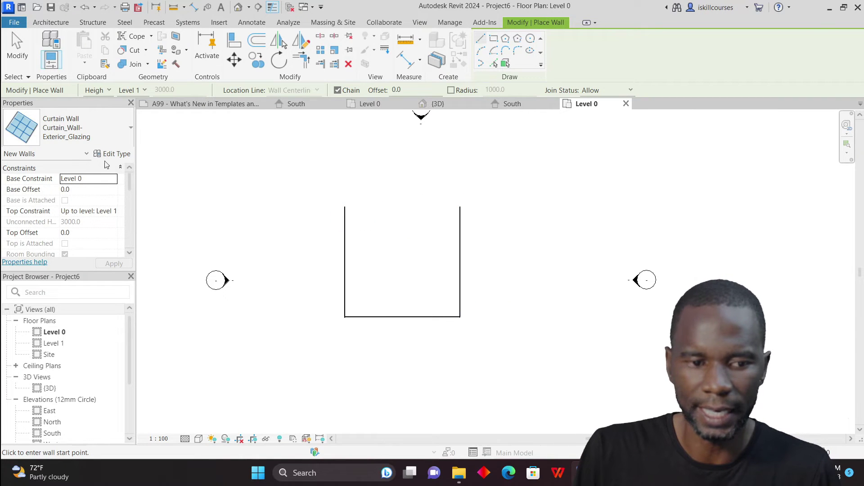
# - Close the north side with a Wall-Ext_215Bwk basic wall about 7.3 m long between the two side curtain walls
pyautogui.click(121, 128)
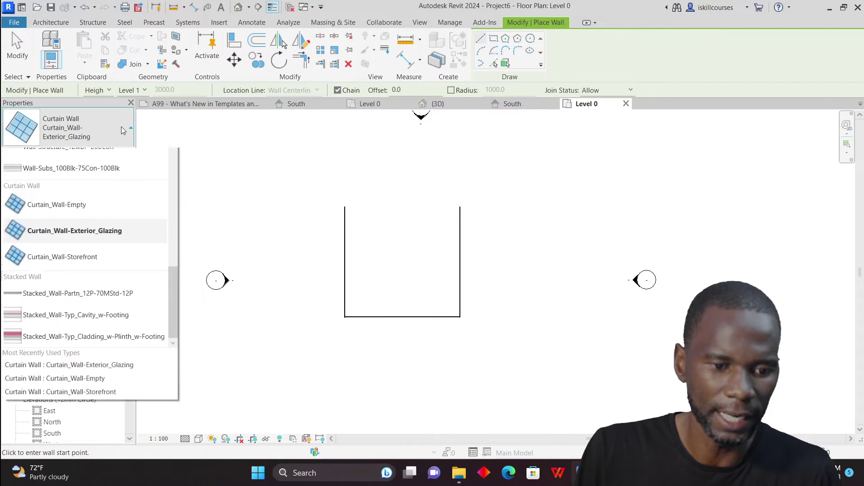
pyautogui.scroll(10, 151, 264)
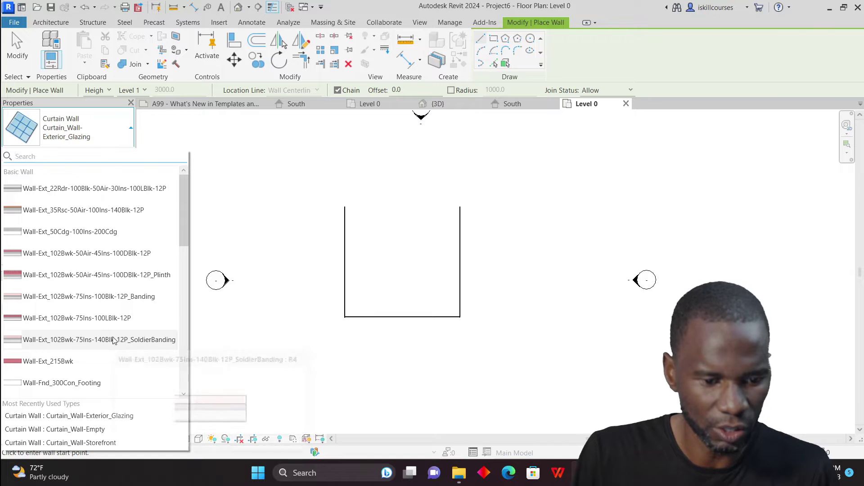
pyautogui.scroll(-2, 96, 280)
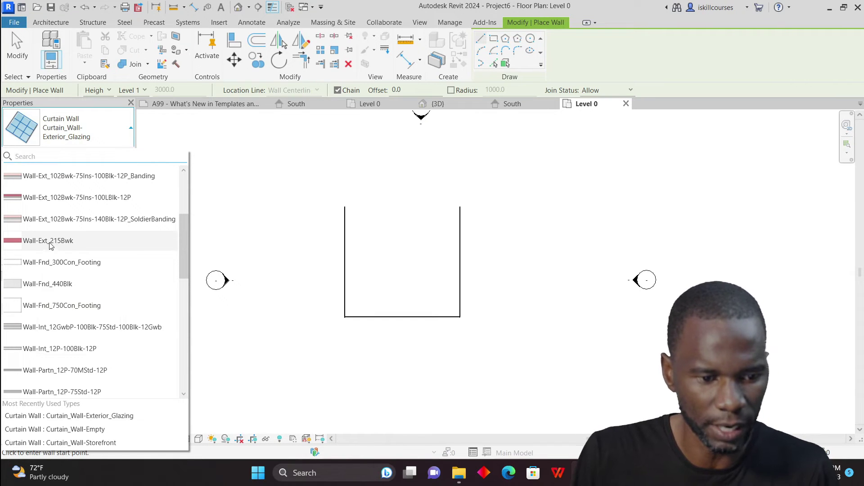
pyautogui.click(37, 245)
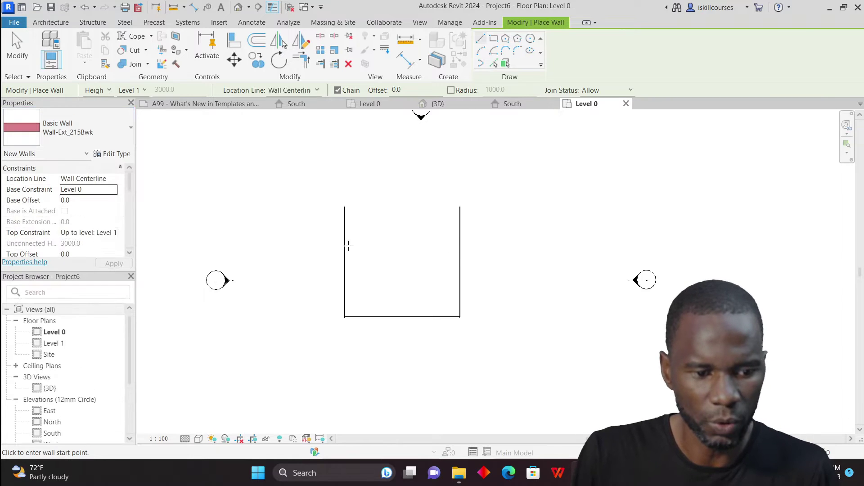
pyautogui.scroll(2, 352, 208)
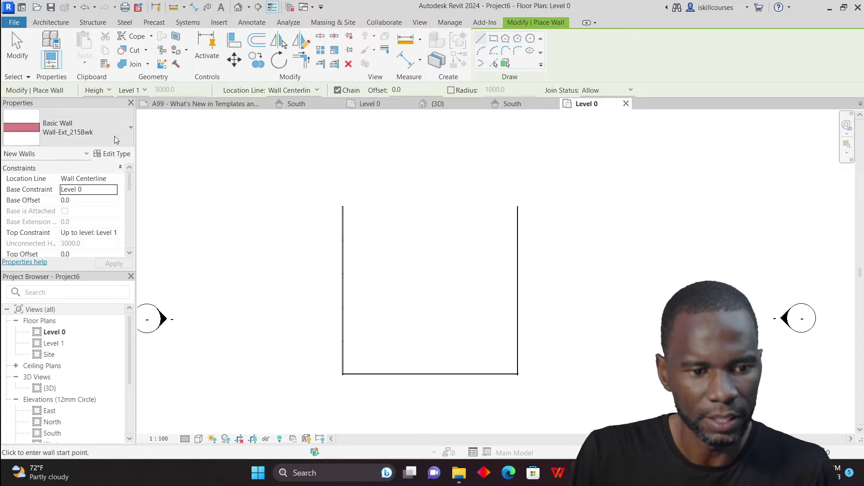
pyautogui.scroll(5, 343, 206)
pyautogui.click(340, 208)
pyautogui.scroll(-3, 288, 200)
pyautogui.scroll(-1, 288, 201)
pyautogui.click(483, 202)
pyautogui.press('Escape')
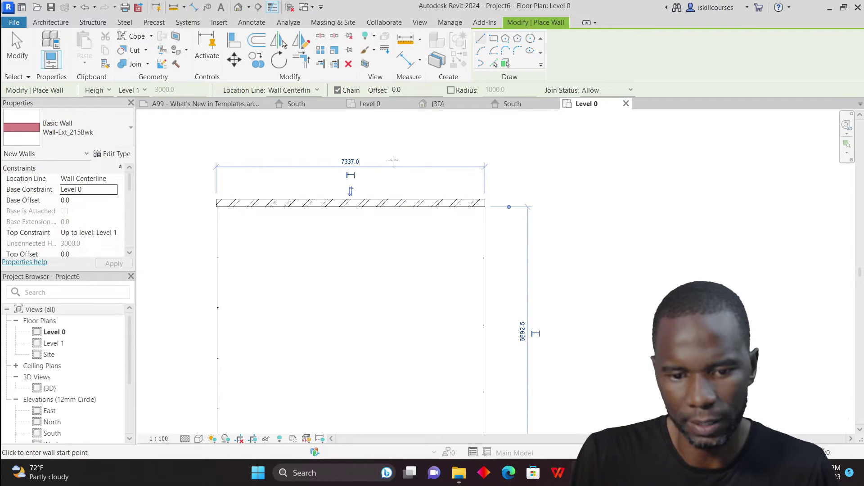
pyautogui.press('Escape')
pyautogui.scroll(-2, 423, 185)
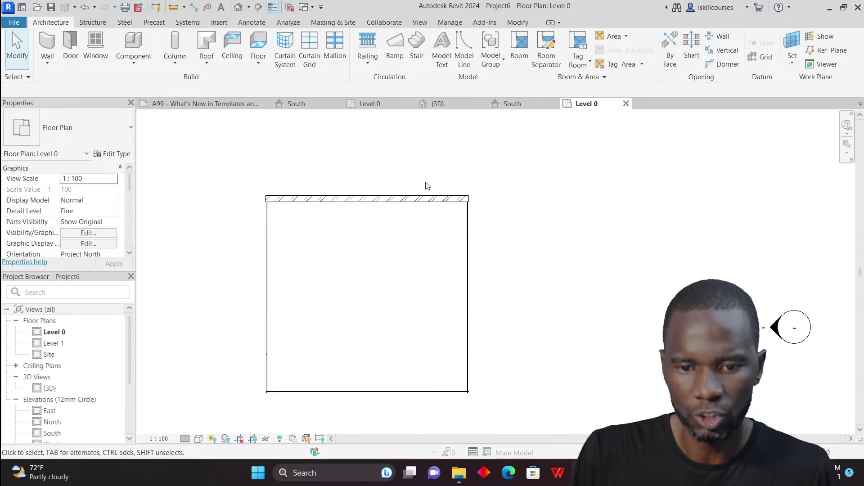
# - Check the finished sample, open the new project's default 3D view and orbit it to the front-left side of the building
pyautogui.click(441, 104)
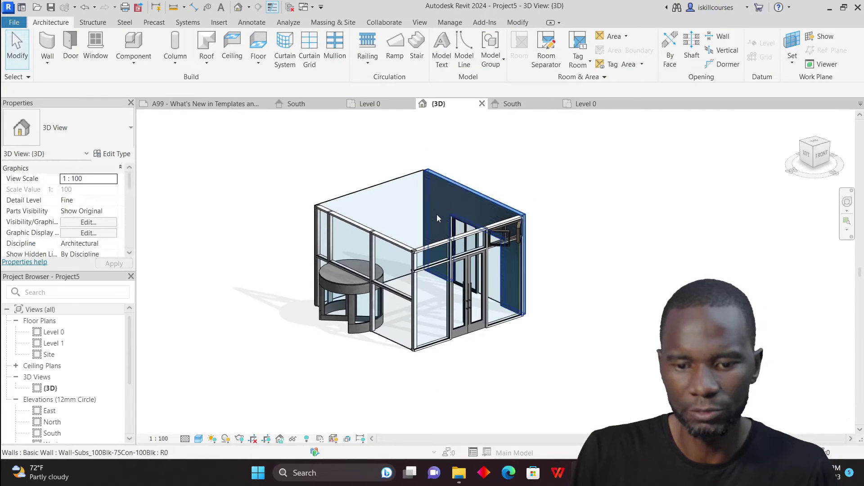
pyautogui.click(587, 105)
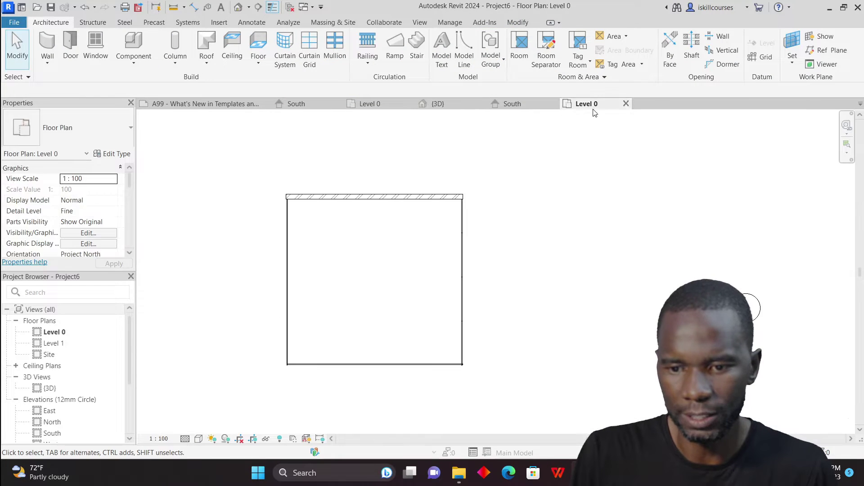
pyautogui.click(238, 7)
pyautogui.scroll(3, 473, 226)
pyautogui.scroll(-3, 473, 226)
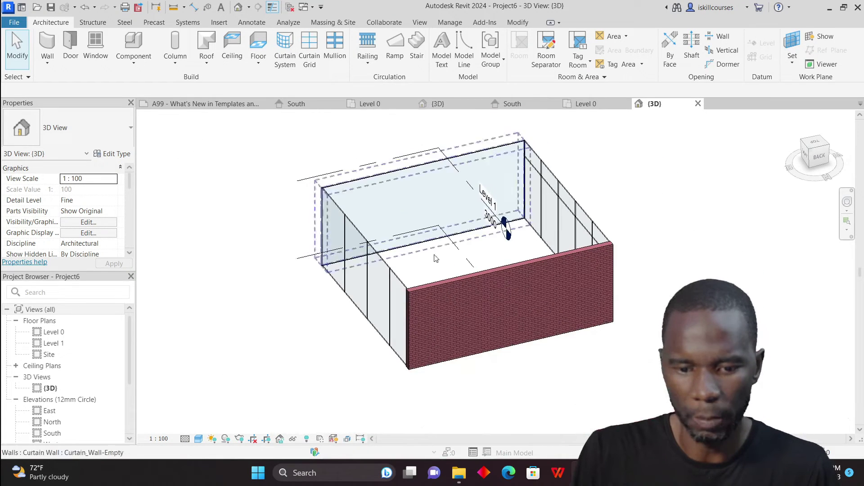
pyautogui.keyDown('shift'); pyautogui.moveTo(266, 322); pyautogui.dragTo(629, 282, button='middle'); pyautogui.keyUp('shift')
pyautogui.scroll(3, 319, 198)
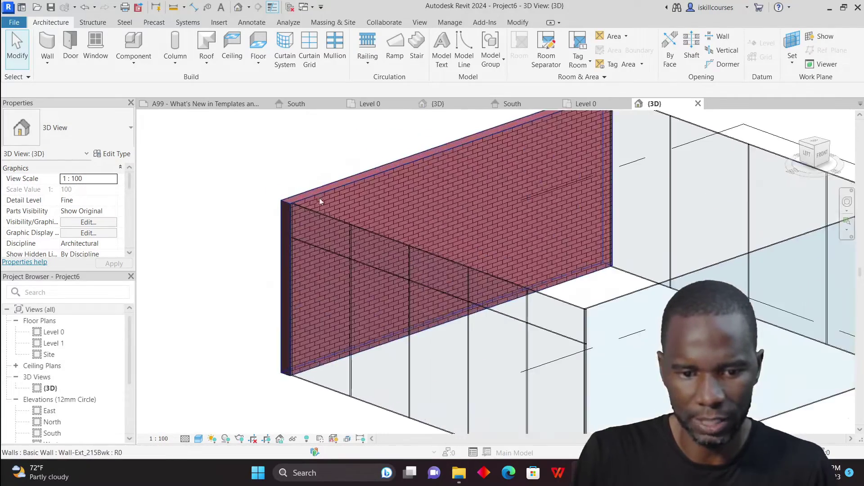
pyautogui.scroll(-2, 296, 256)
pyautogui.scroll(3, 417, 208)
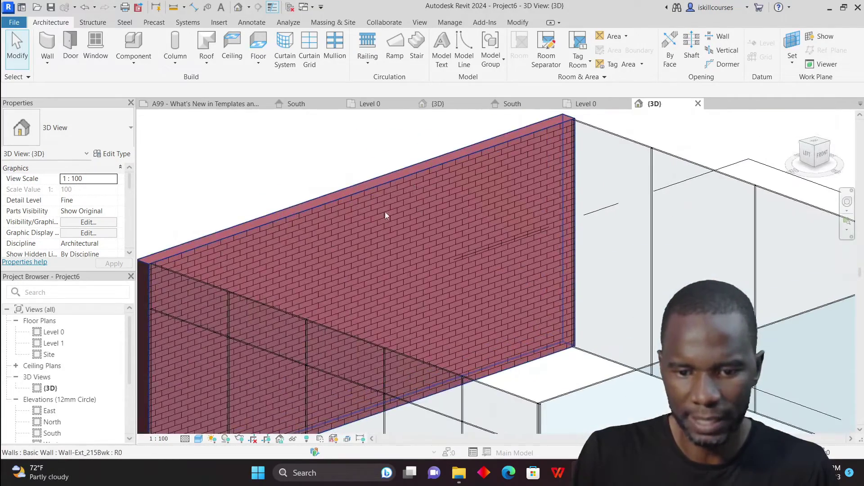
pyautogui.scroll(-4, 388, 211)
# - Compare with the finished sample building in 3D again and return to the new project's 3D view
pyautogui.click(437, 103)
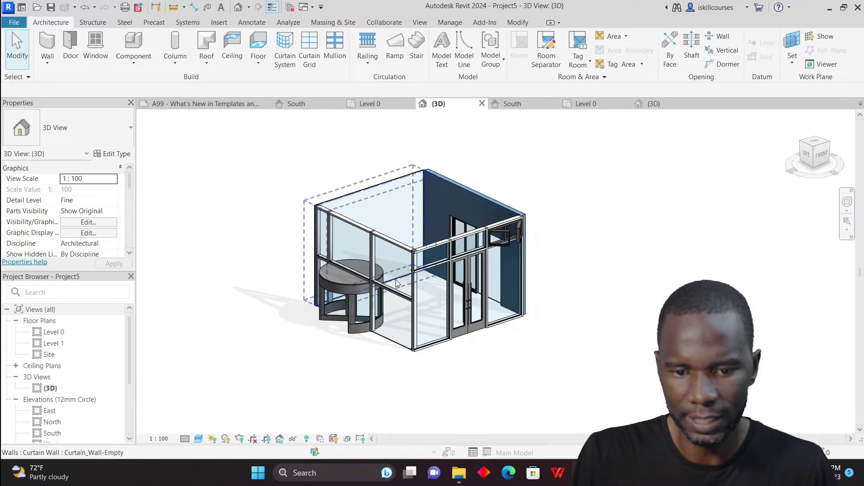
pyautogui.scroll(2, 487, 209)
pyautogui.scroll(-3, 469, 196)
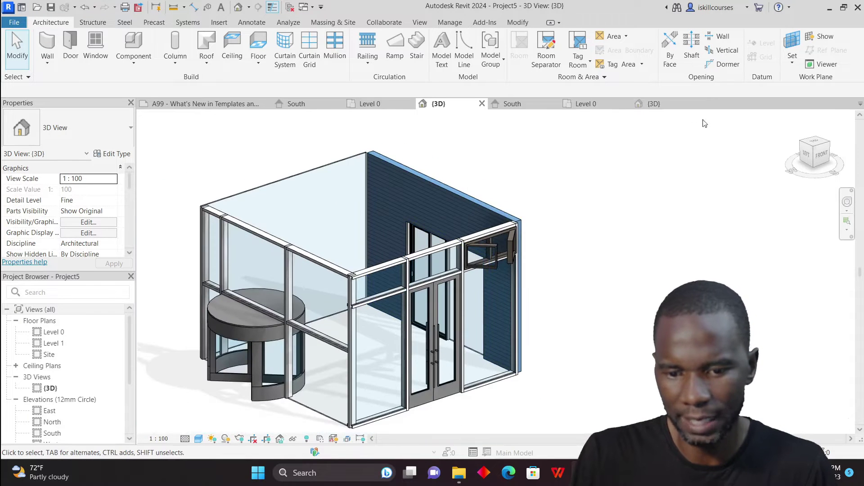
pyautogui.click(601, 103)
pyautogui.click(665, 108)
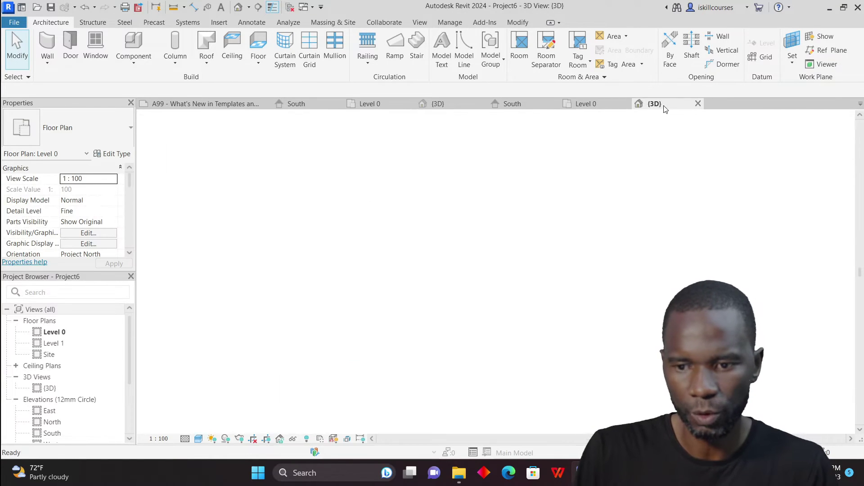
# - Hide the Levels annotation category in the new project's 3D view through its visibility and graphic overrides
pyautogui.scroll(-3, 478, 216)
pyautogui.keyDown('shift'); pyautogui.moveTo(616, 247); pyautogui.dragTo(617, 274, button='middle'); pyautogui.keyUp('shift')
pyautogui.scroll(4, 619, 277)
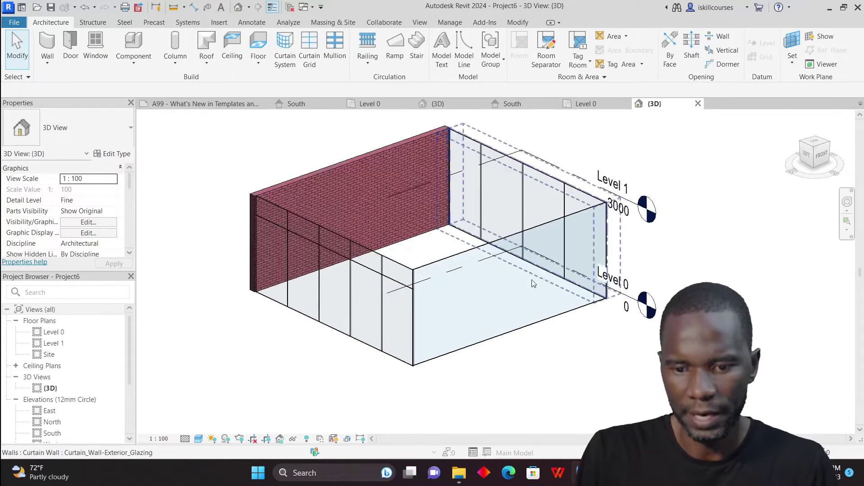
pyautogui.scroll(-1, 628, 288)
pyautogui.scroll(-1, 603, 375)
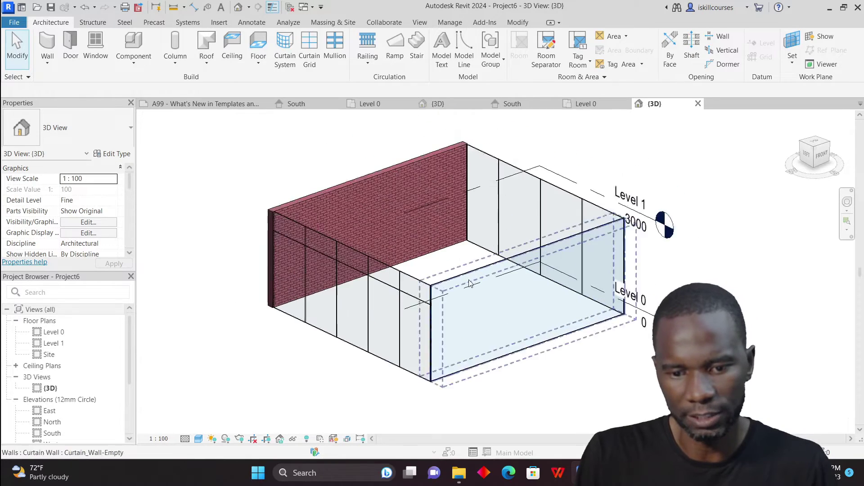
pyautogui.scroll(1, 478, 280)
pyautogui.press('v')
pyautogui.press('v')
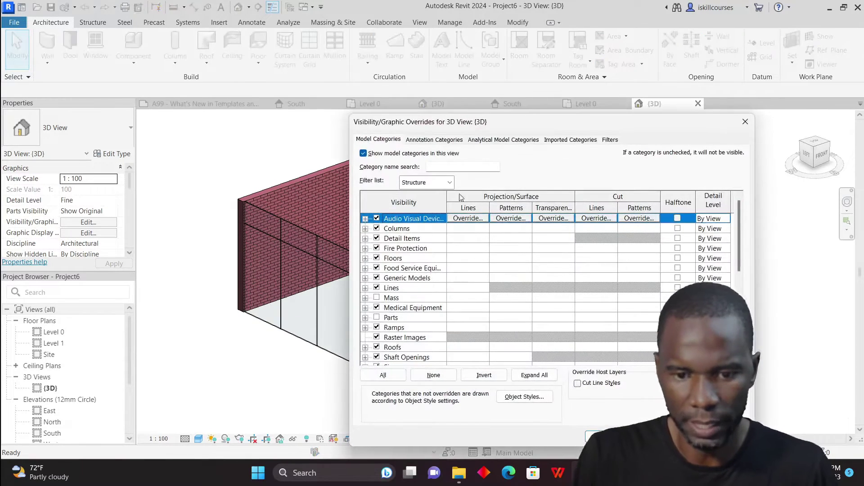
pyautogui.click(434, 140)
pyautogui.click(412, 308)
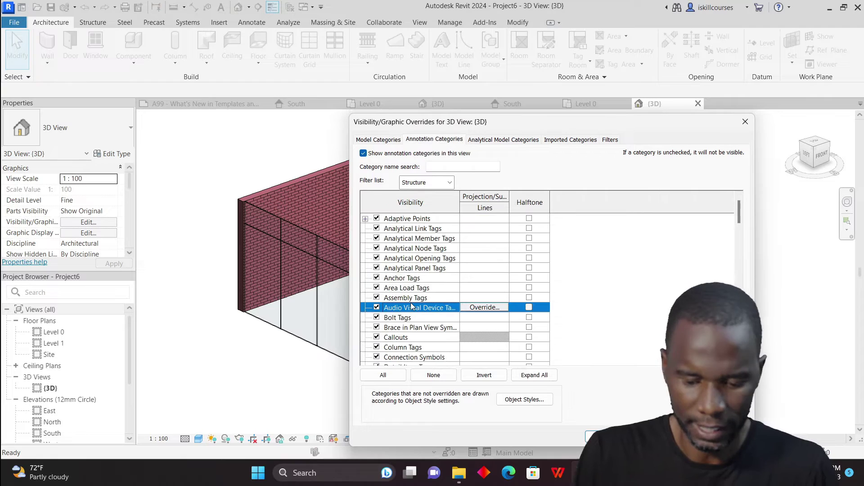
pyautogui.press('l')
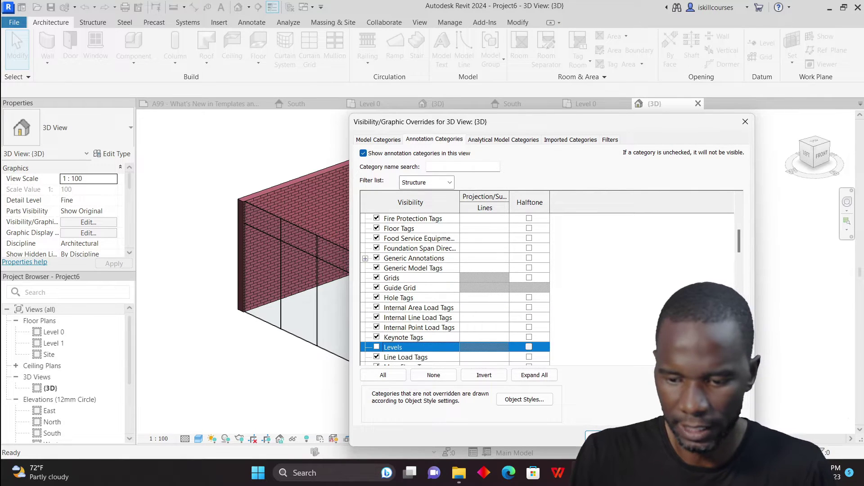
pyautogui.press('Return')
pyautogui.scroll(-3, 428, 271)
pyautogui.scroll(4, 427, 272)
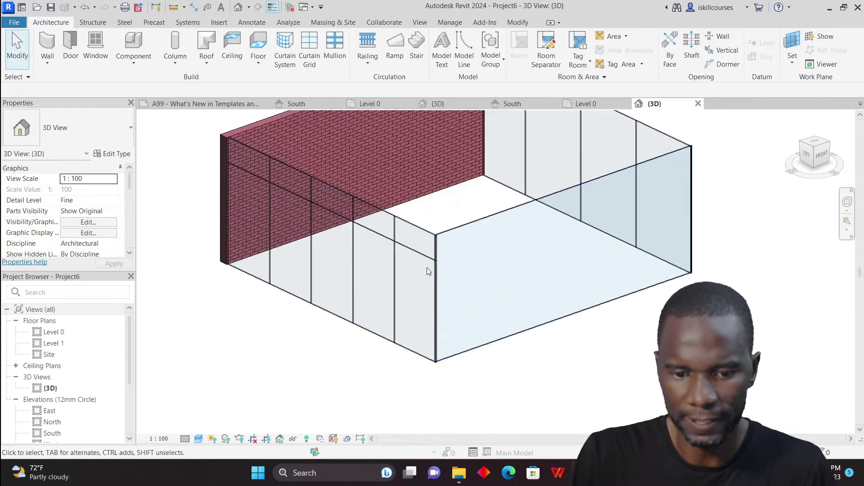
pyautogui.scroll(-2, 428, 272)
pyautogui.keyDown('shift'); pyautogui.moveTo(700, 241); pyautogui.dragTo(717, 228, button='middle'); pyautogui.keyUp('shift')
pyautogui.scroll(5, 556, 219)
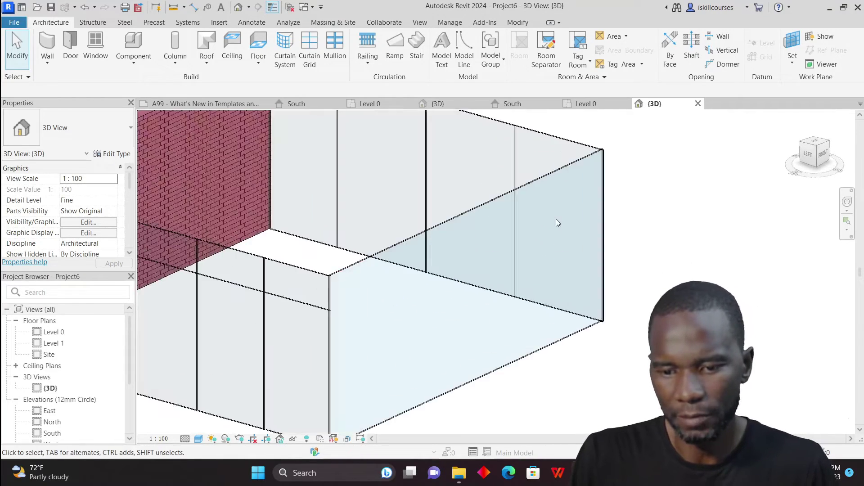
# - Set the front Curtain_Wall-Empty wall type's vertical grid layout to Maximum Spacing with a spacing of 1000 mm
pyautogui.scroll(-5, 556, 219)
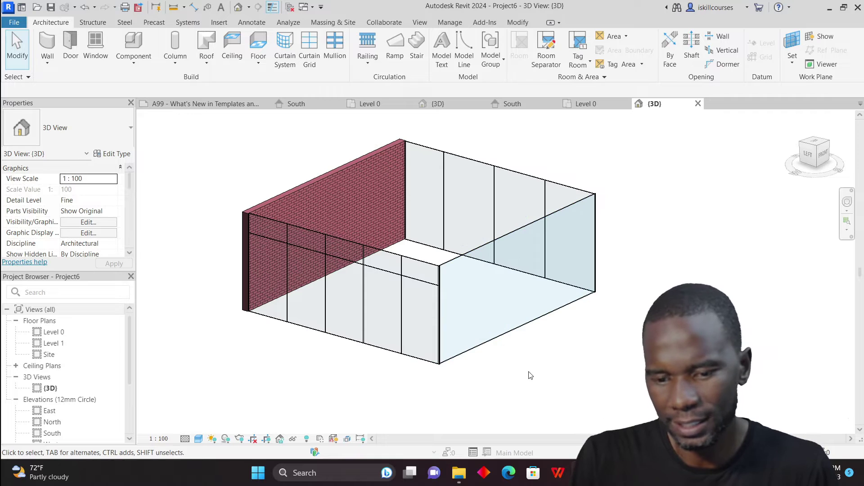
pyautogui.click(528, 333)
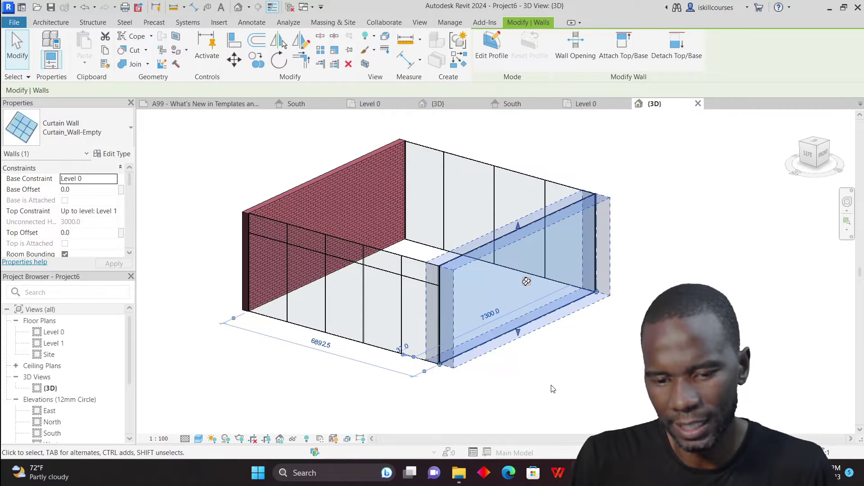
pyautogui.click(115, 157)
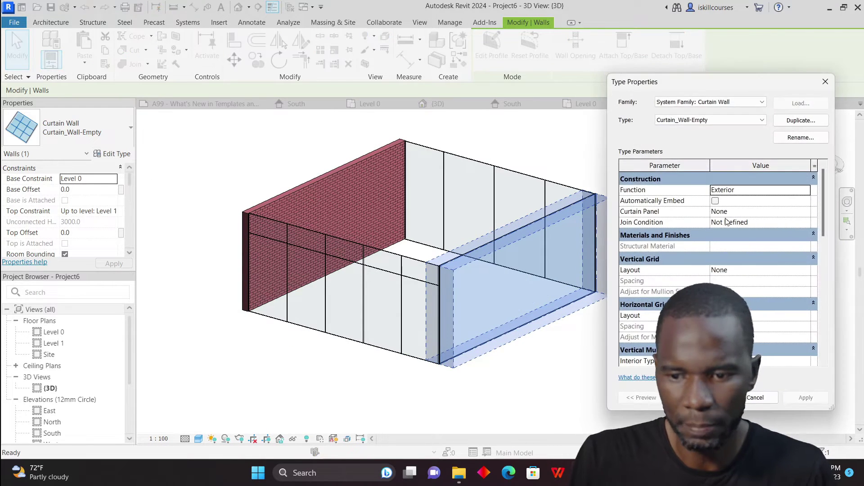
pyautogui.moveTo(703, 84); pyautogui.dragTo(592, 48)
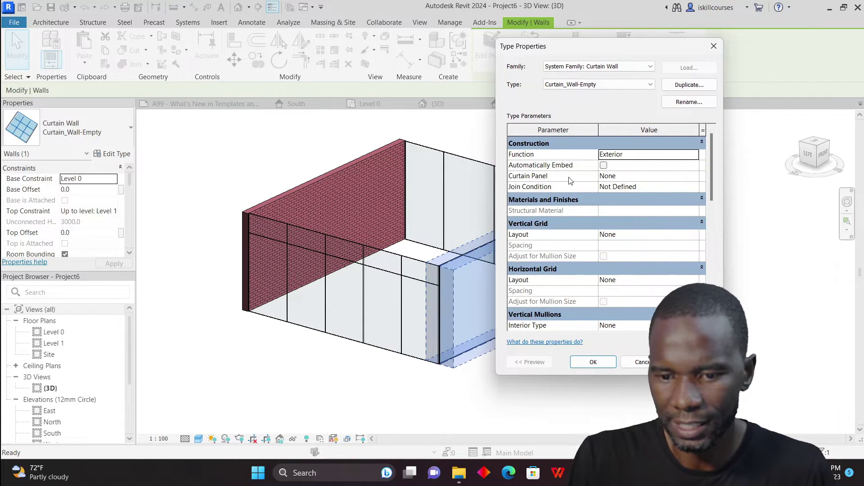
pyautogui.moveTo(576, 56); pyautogui.dragTo(605, 63)
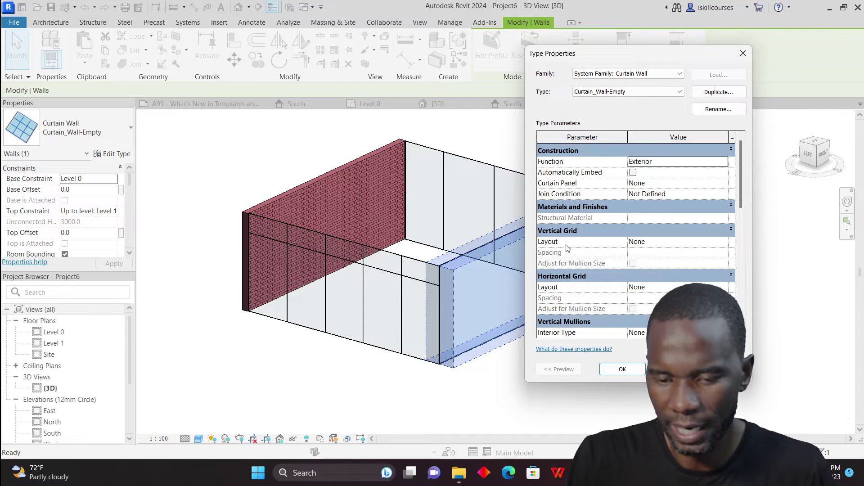
pyautogui.click(725, 243)
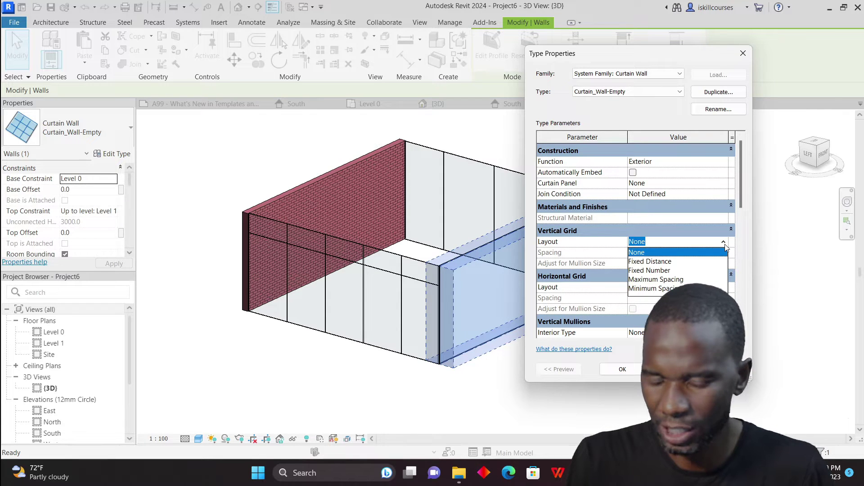
pyautogui.click(672, 280)
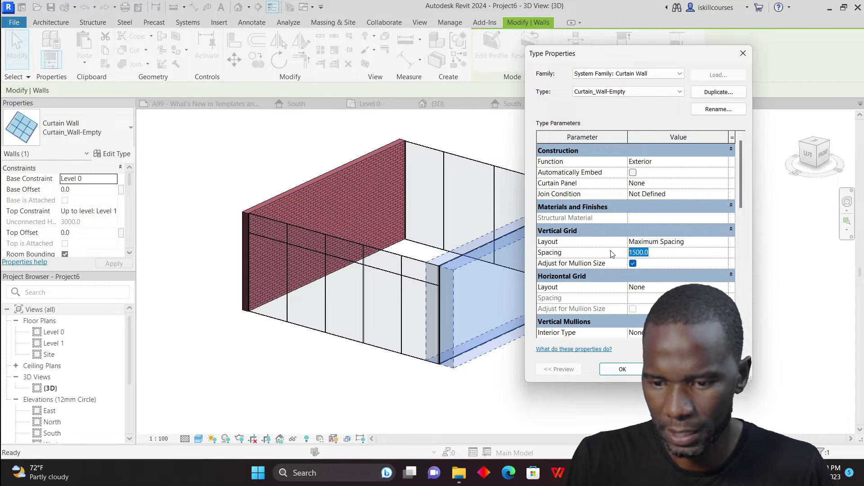
pyautogui.write('1000')
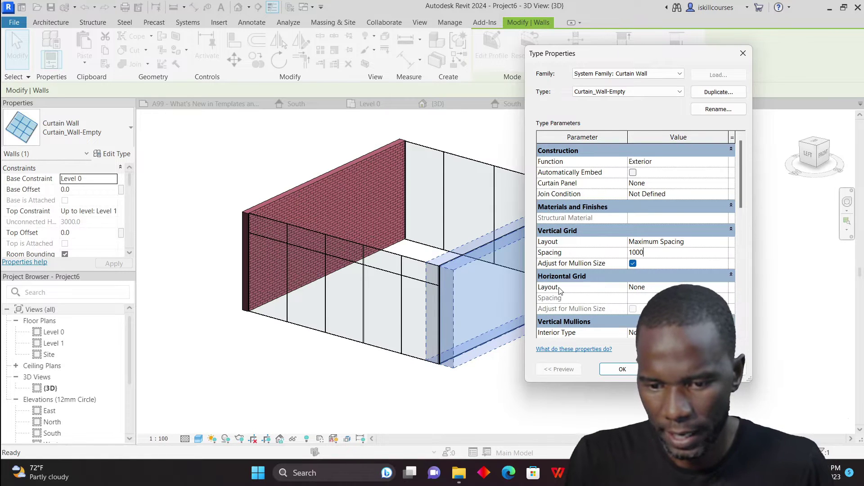
# - Set the same curtain wall type's horizontal grid to Fixed Distance with 500 mm spacing and apply the type changes
pyautogui.click(724, 288)
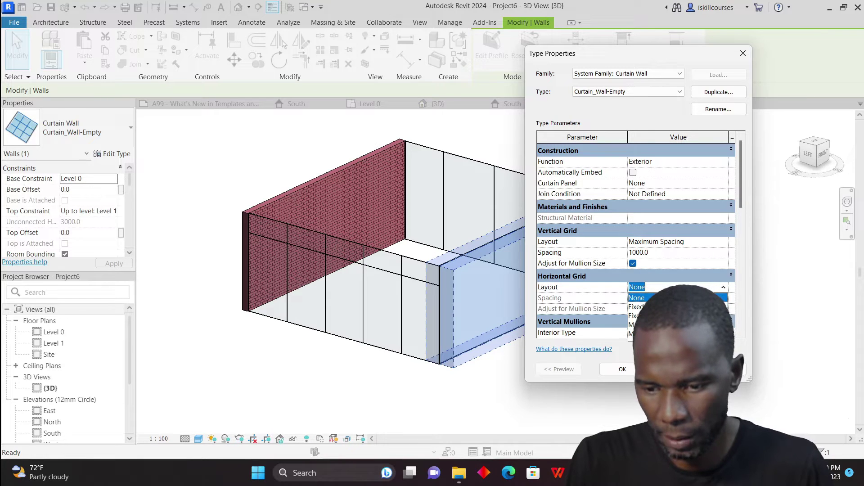
pyautogui.press('Return')
pyautogui.click(652, 298)
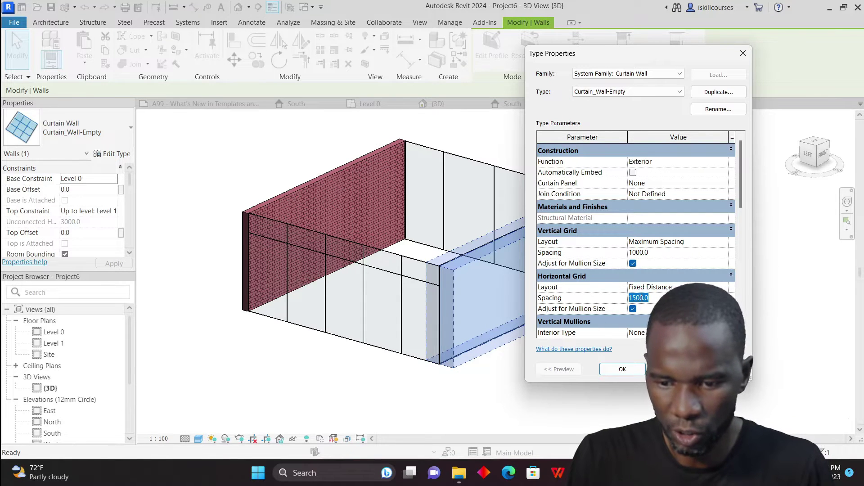
pyautogui.write('500')
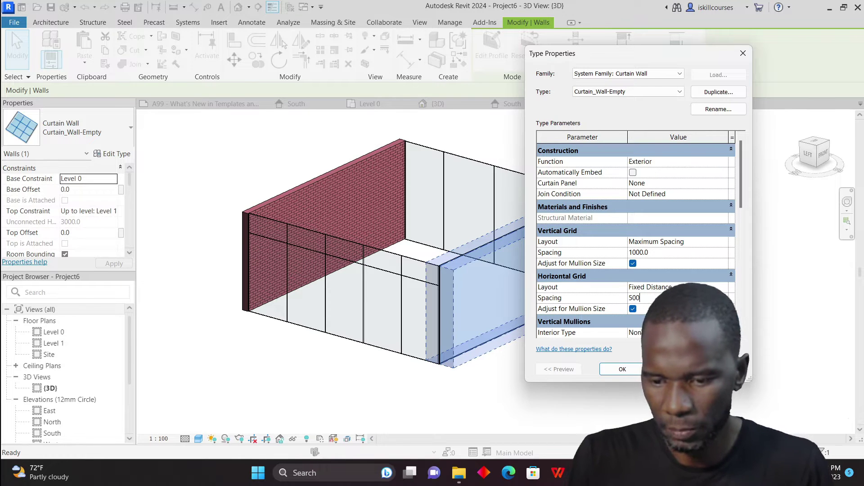
pyautogui.moveTo(661, 54); pyautogui.dragTo(613, 39)
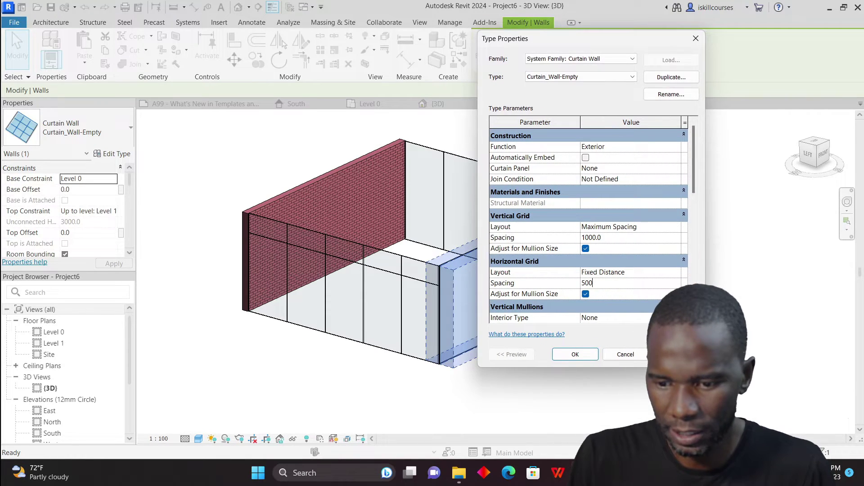
pyautogui.click(674, 354)
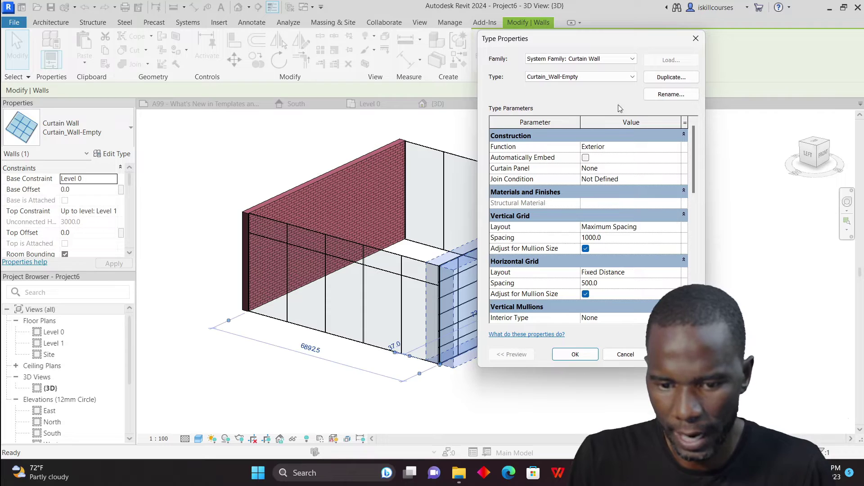
pyautogui.click(575, 354)
pyautogui.click(563, 231)
pyautogui.scroll(5, 563, 231)
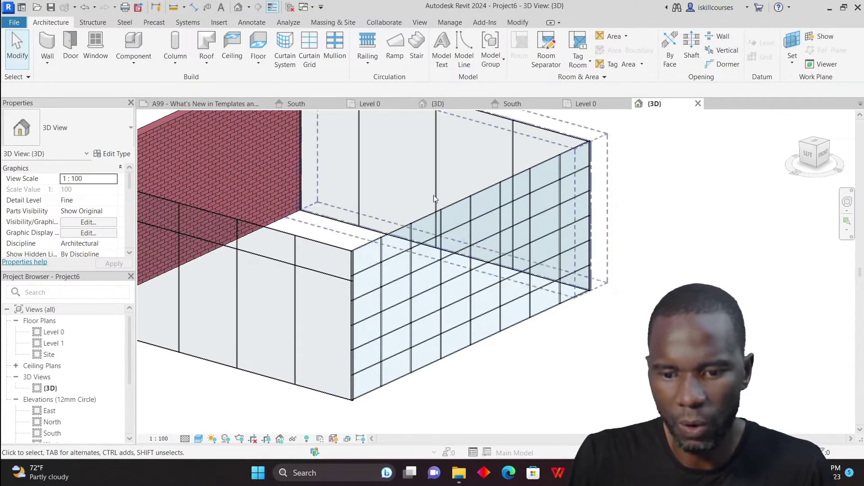
# - Review the vertical and horizontal mullion parameters in the front curtain wall's type properties and examine its grid lines up close
pyautogui.click(550, 329)
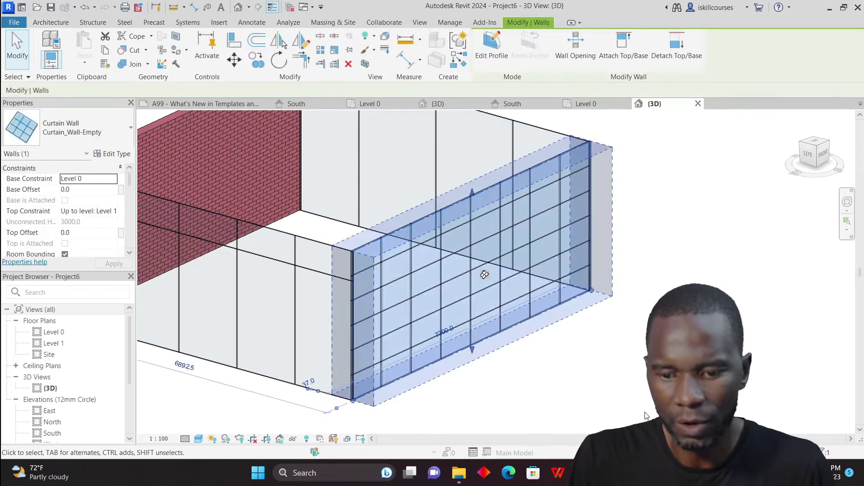
pyautogui.click(115, 154)
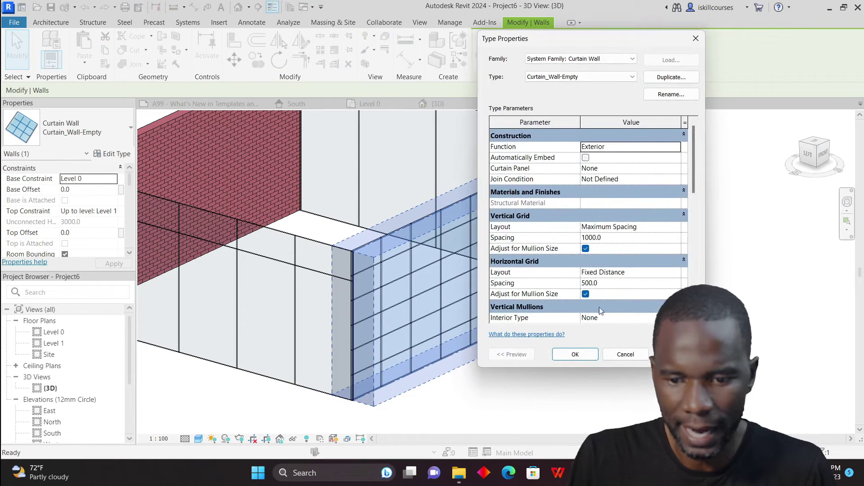
pyautogui.scroll(-1, 532, 251)
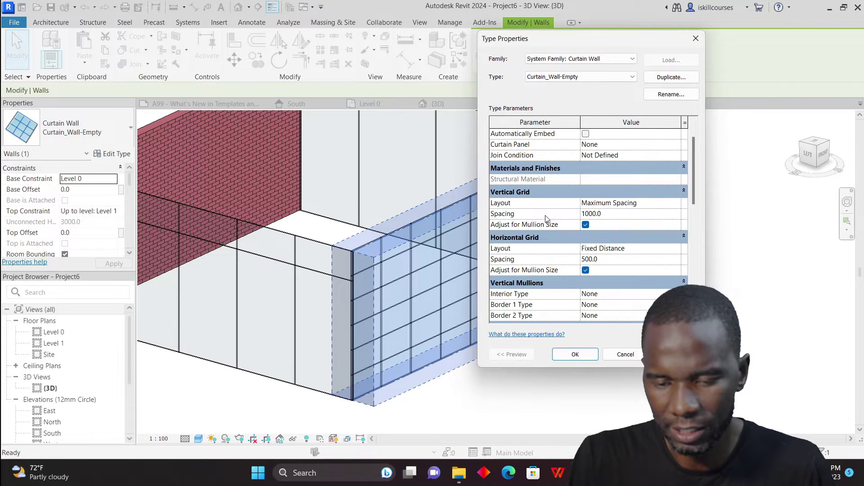
pyautogui.scroll(-2, 546, 230)
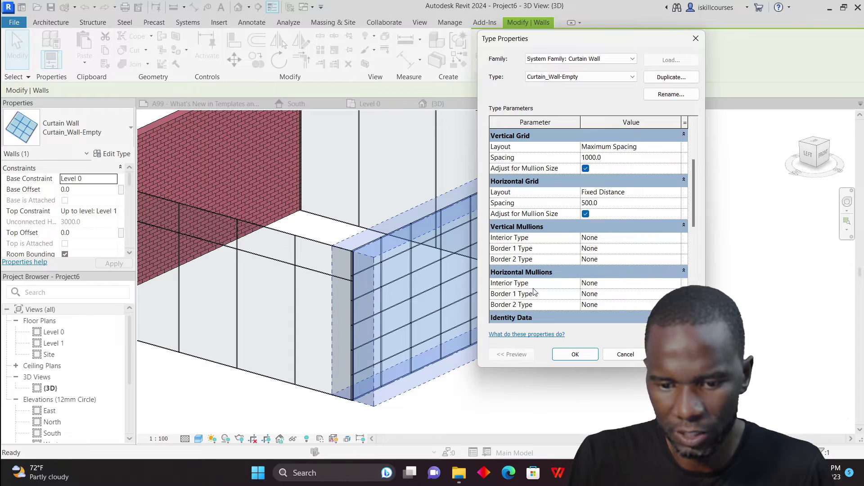
pyautogui.click(695, 38)
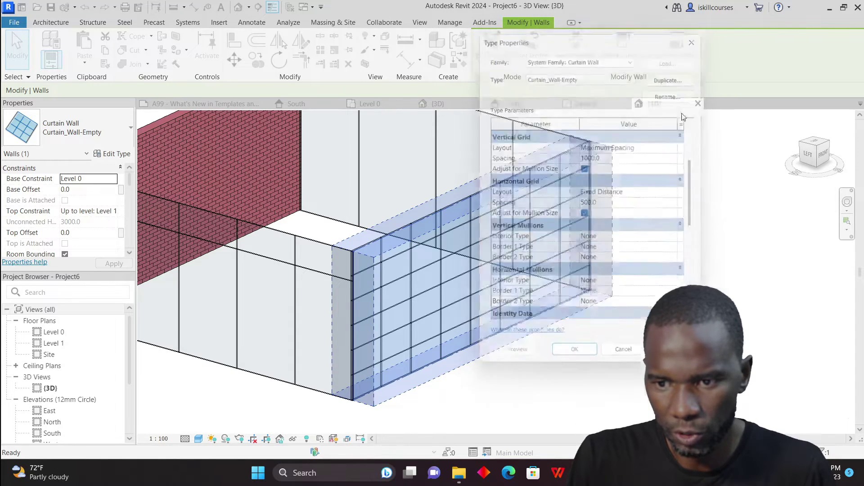
pyautogui.click(591, 195)
pyautogui.scroll(3, 592, 194)
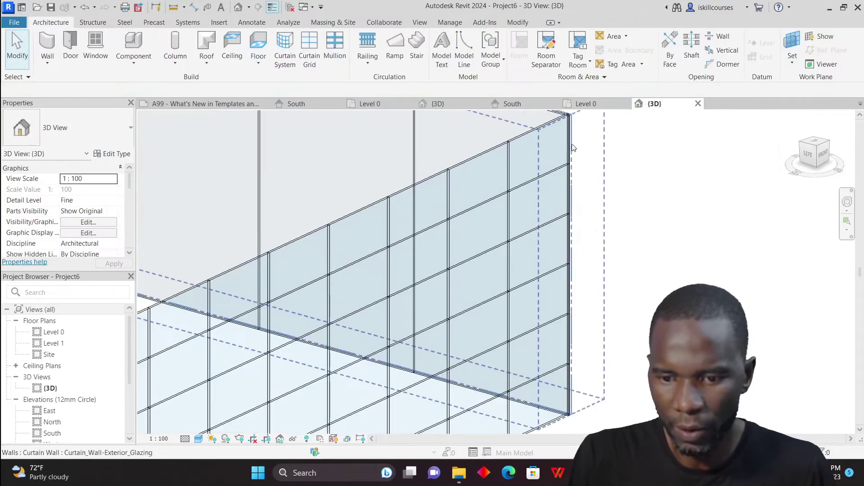
pyautogui.scroll(-2, 575, 243)
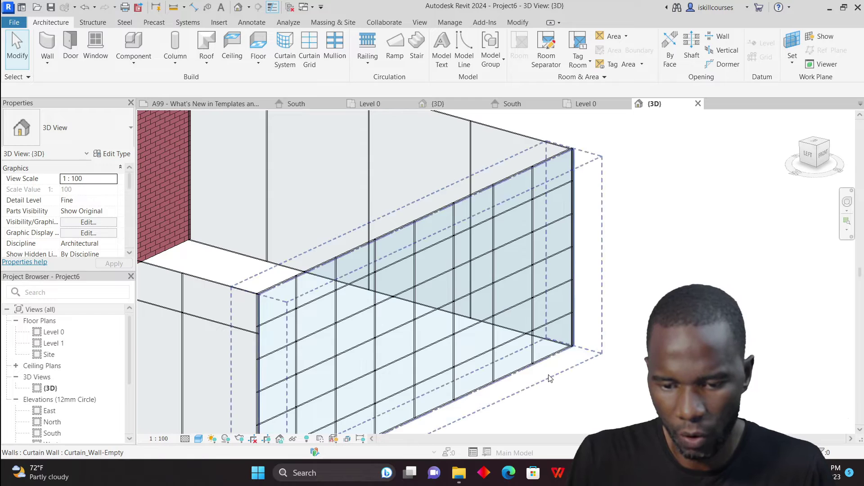
# - Set the front curtain wall type's vertical mullion Interior Type to Rectangular Mullion : 30mm_Square
pyautogui.click(434, 324)
pyautogui.click(119, 156)
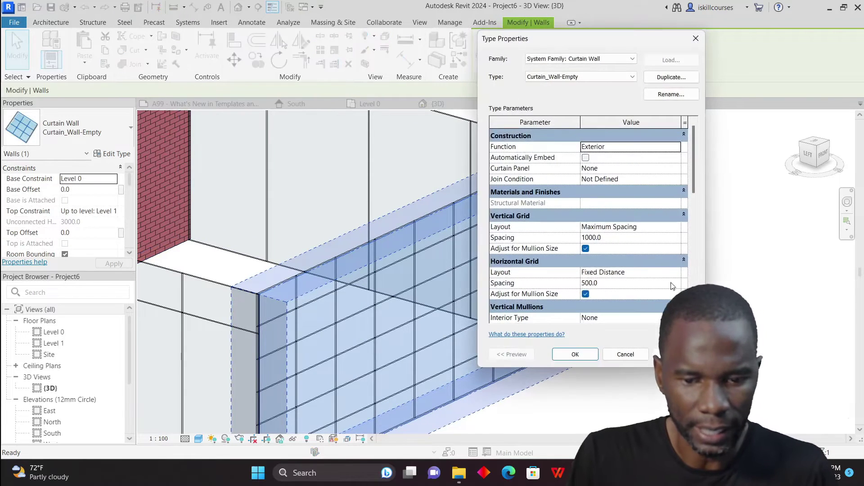
pyautogui.scroll(-3, 558, 255)
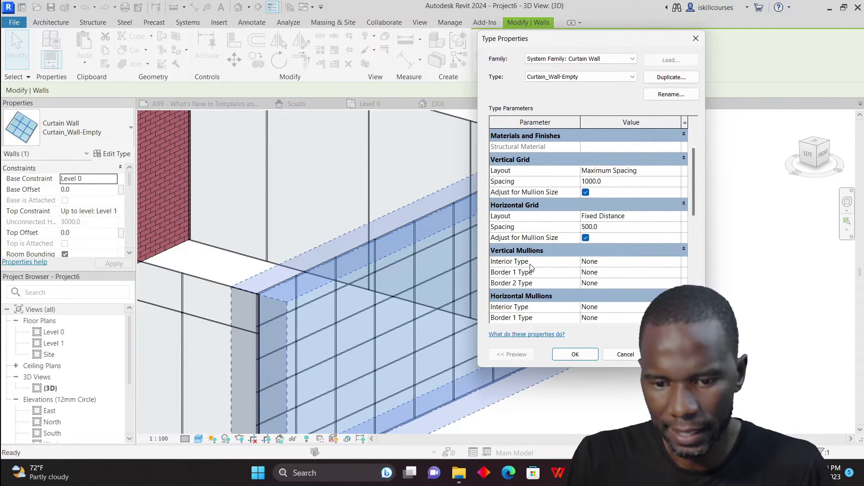
pyautogui.scroll(-1, 547, 261)
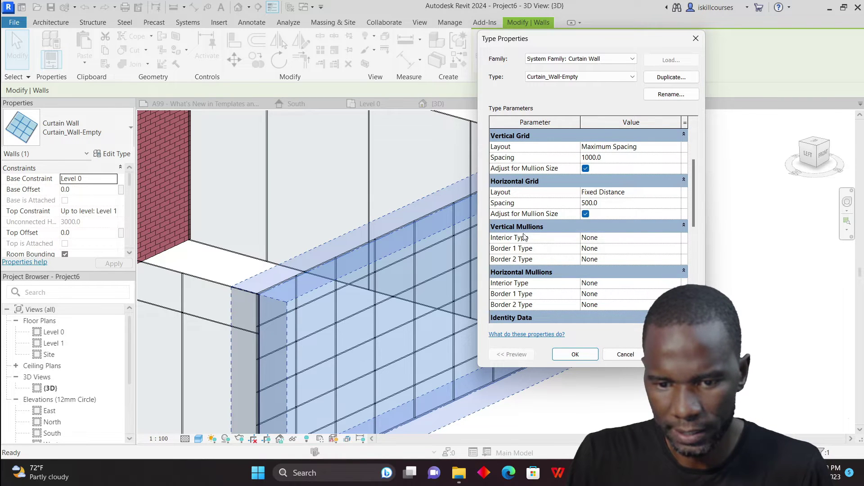
pyautogui.click(680, 239)
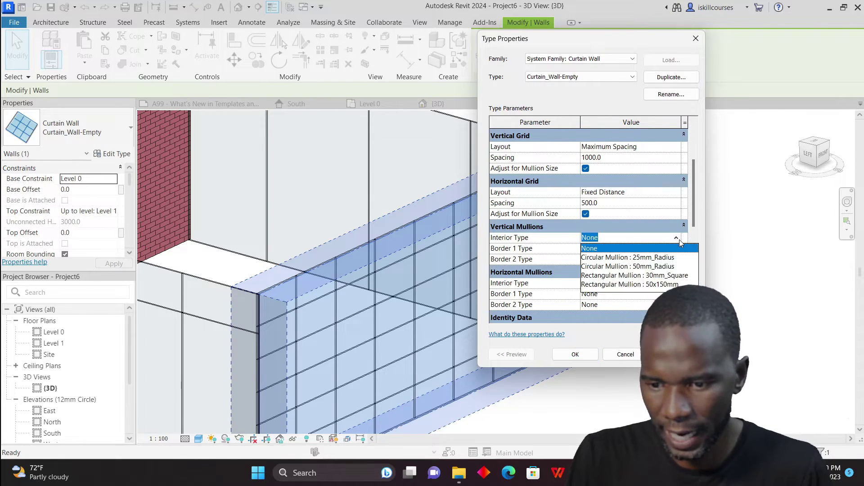
pyautogui.click(641, 276)
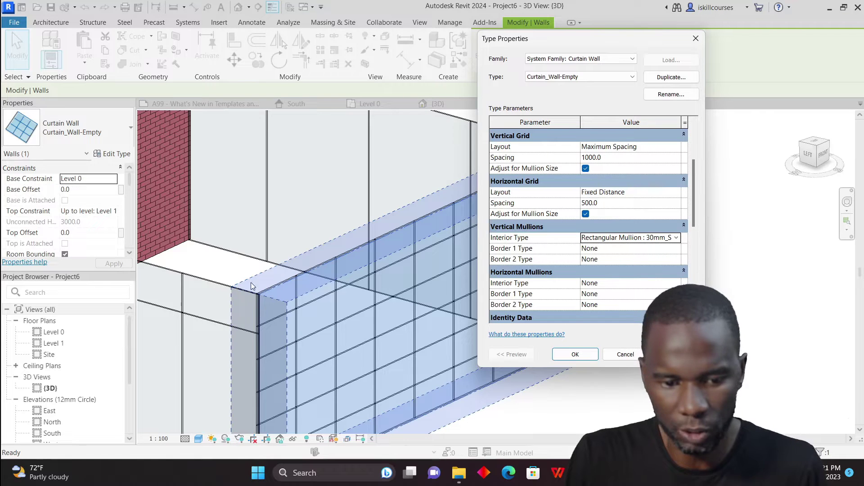
# - Set vertical mullion Border 1 and Border 2 to Rectangular Mullion : 30mm_Square, apply the changes and inspect the front wall's vertical mullions
pyautogui.click(679, 251)
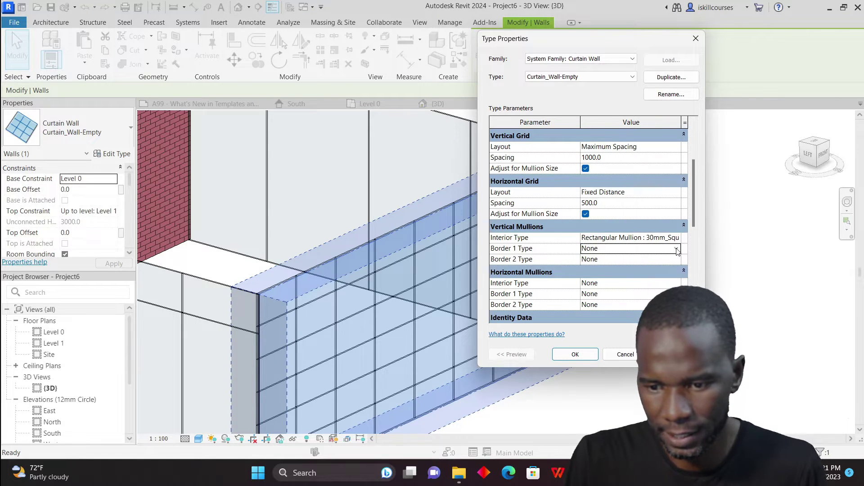
pyautogui.click(677, 250)
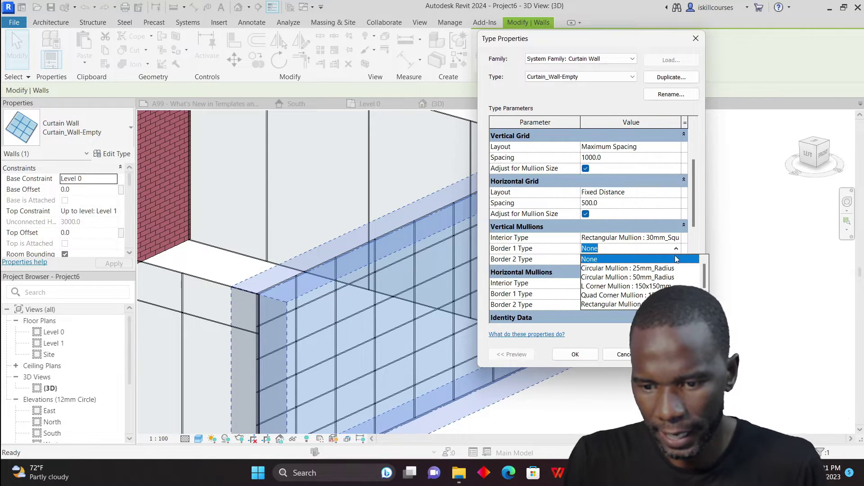
pyautogui.click(625, 304)
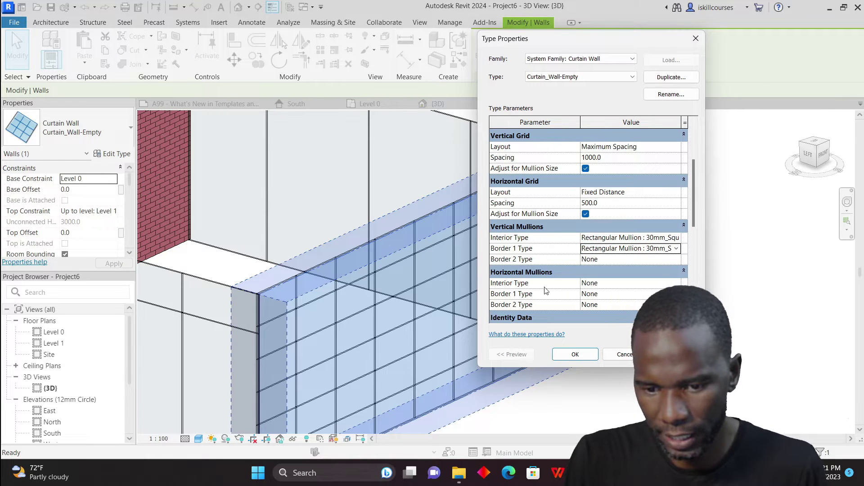
pyautogui.click(677, 260)
pyautogui.click(625, 315)
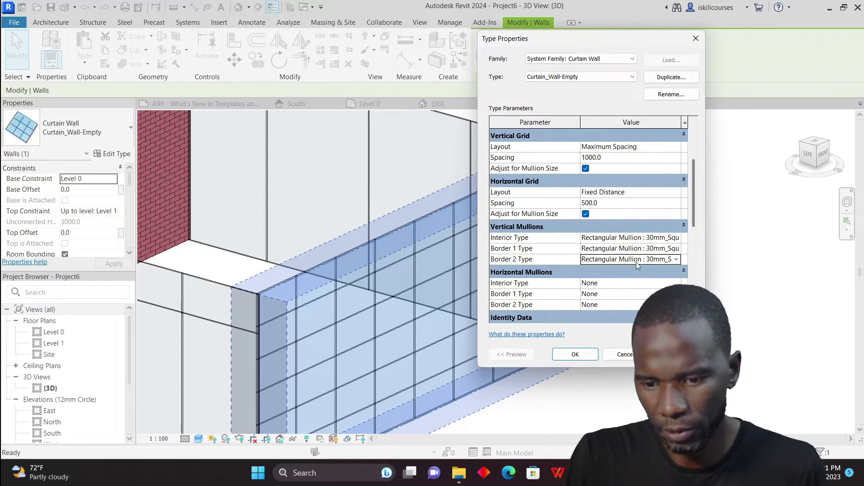
pyautogui.click(575, 355)
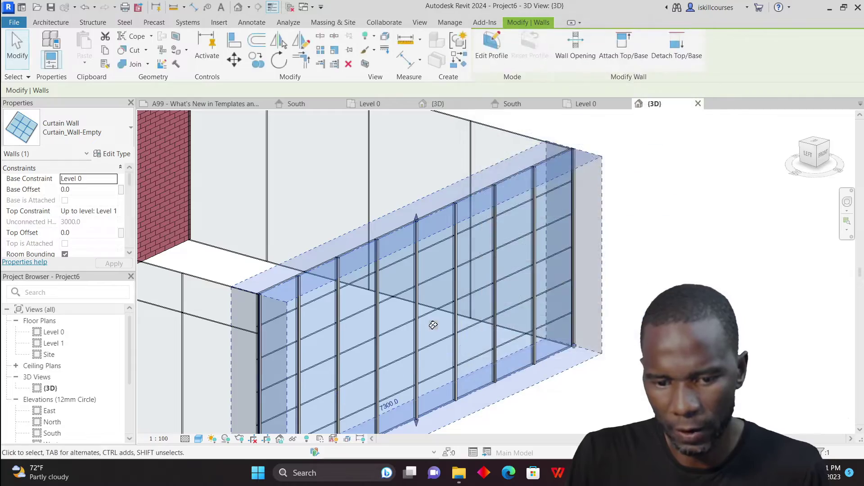
pyautogui.press('Escape')
pyautogui.scroll(4, 581, 193)
pyautogui.scroll(-5, 584, 212)
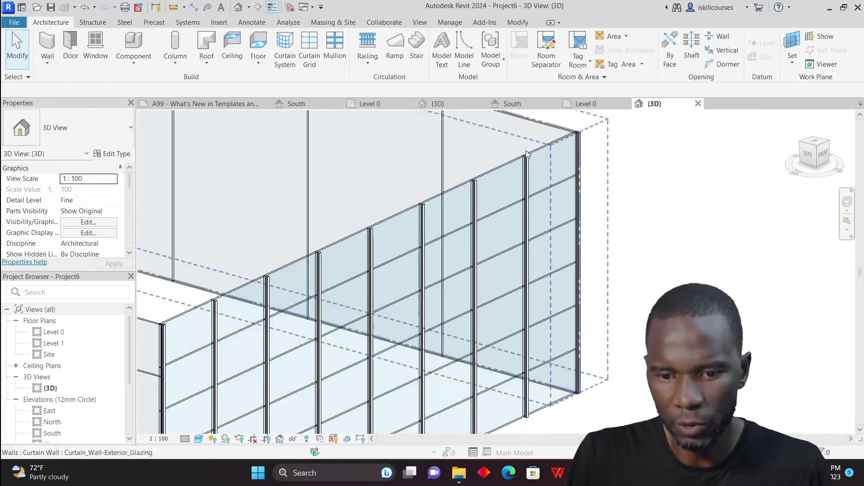
pyautogui.scroll(8, 378, 286)
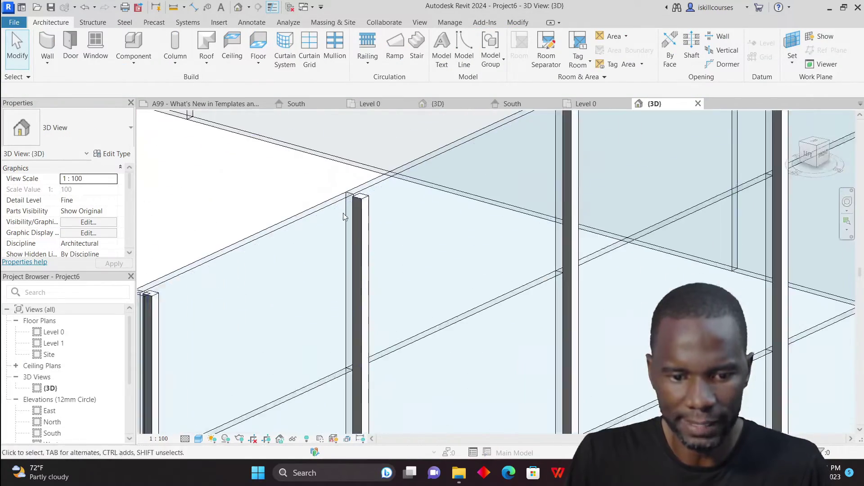
pyautogui.scroll(-3, 377, 230)
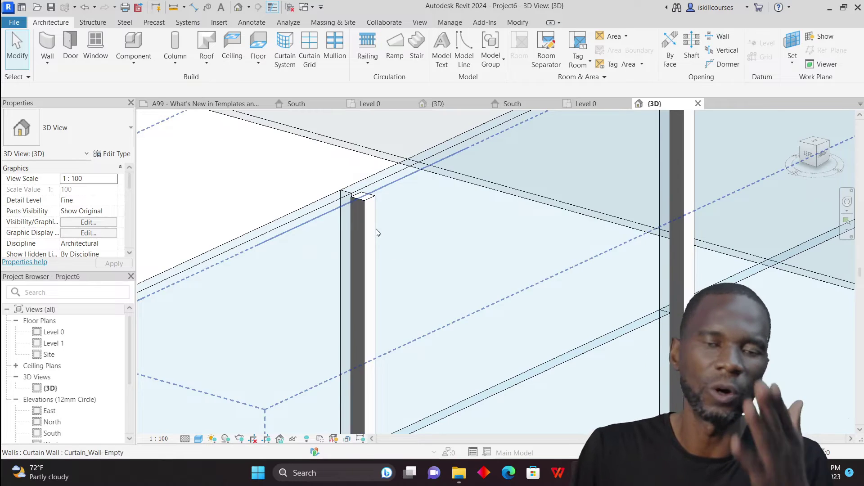
pyautogui.scroll(-4, 379, 250)
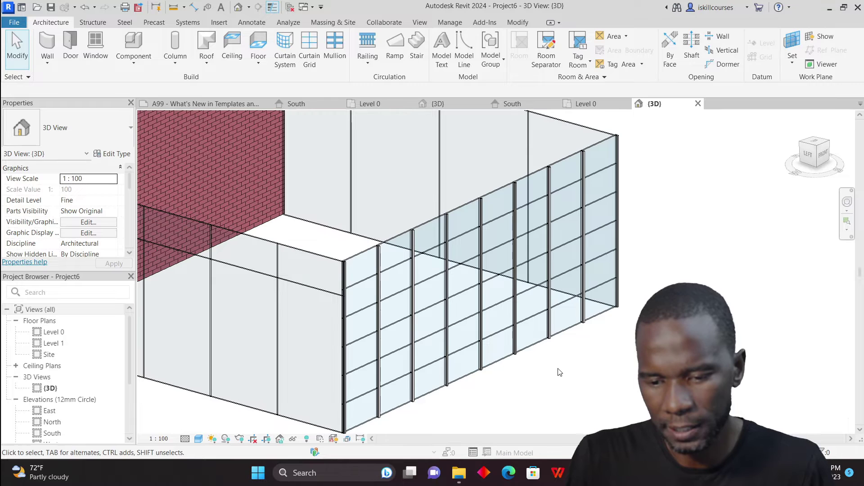
# - Unpin and delete all the mullions on the front curtain wall's second interior vertical gridline from its right end
pyautogui.scroll(3, 583, 249)
pyautogui.scroll(-2, 517, 187)
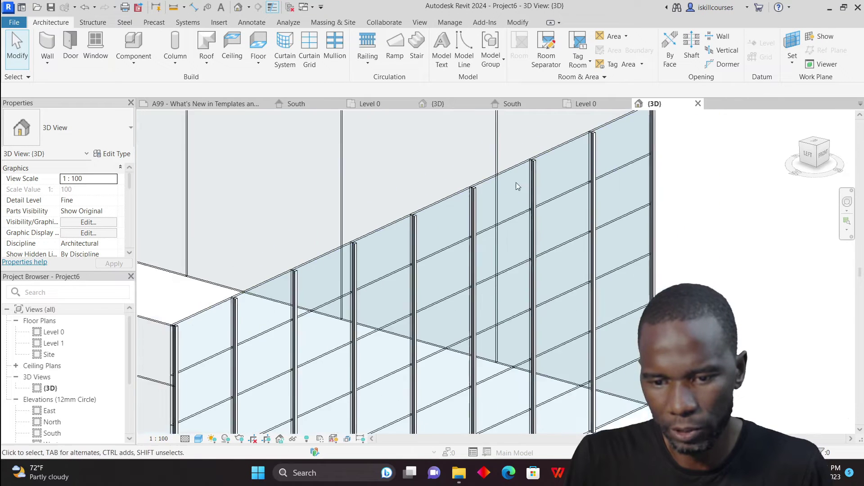
pyautogui.press('Tab')
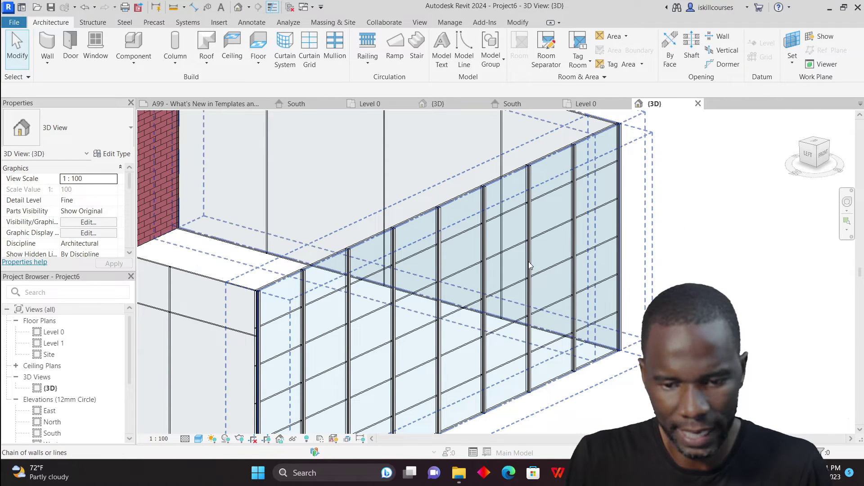
pyautogui.press('Tab')
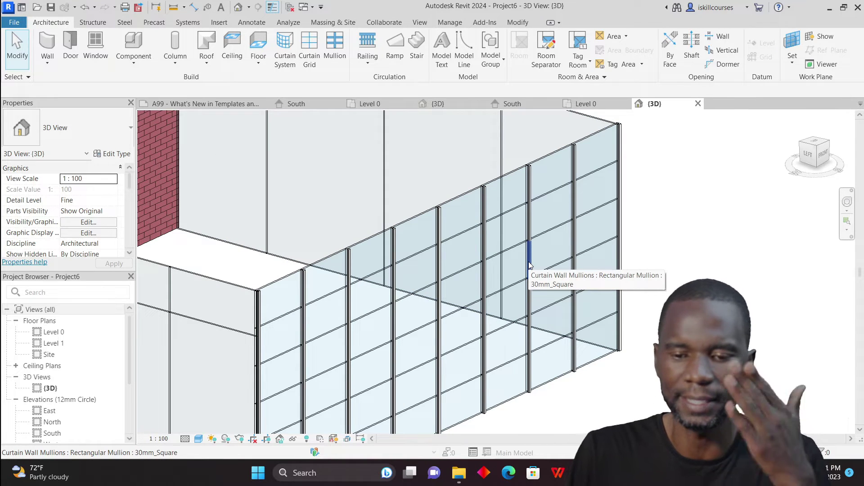
pyautogui.rightClick(530, 266)
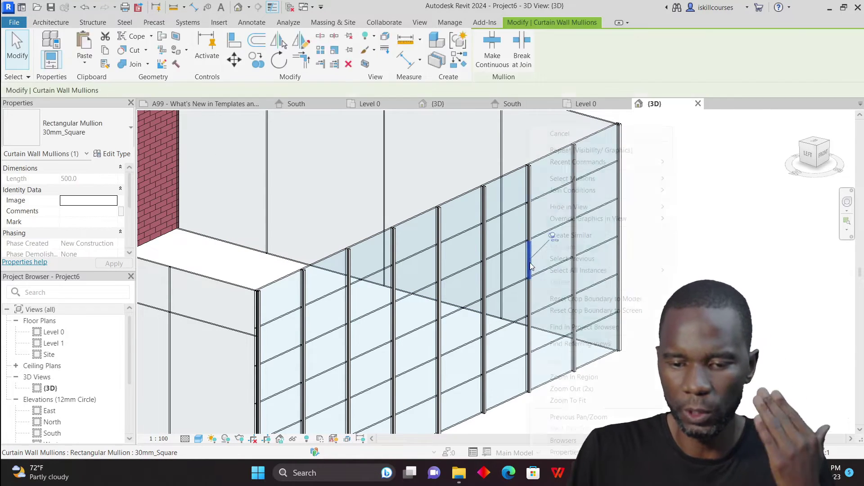
pyautogui.moveTo(600, 194)
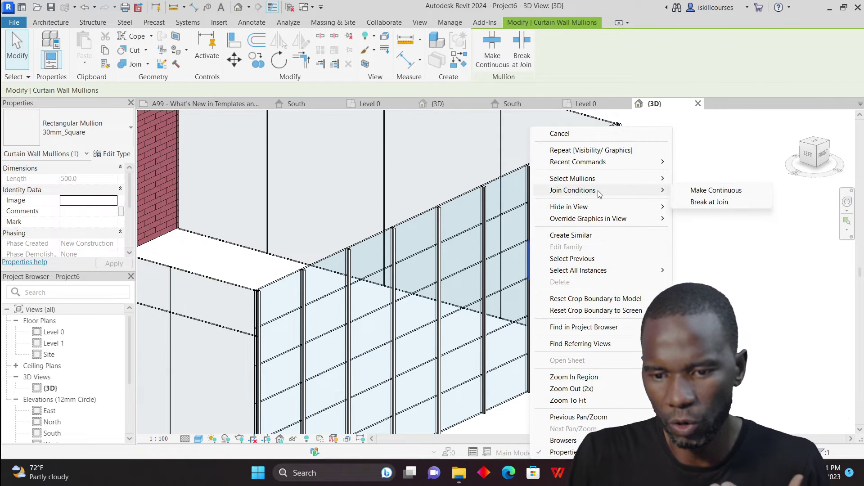
pyautogui.moveTo(585, 179)
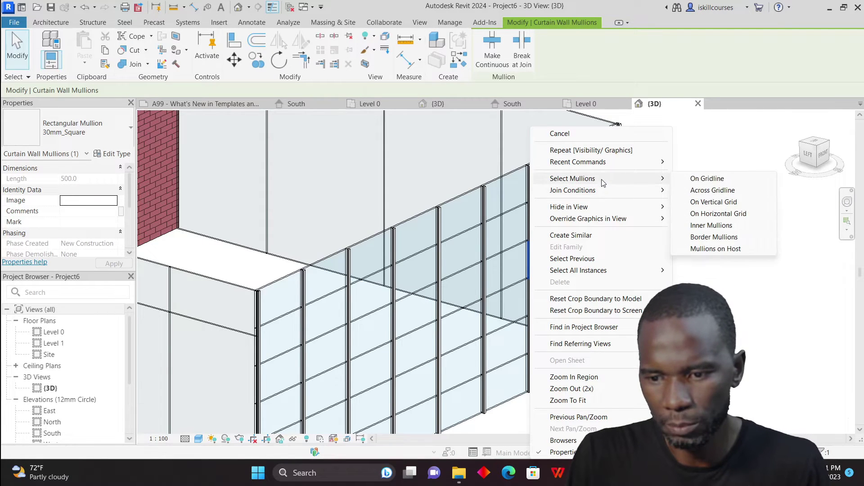
pyautogui.click(709, 179)
pyautogui.scroll(4, 540, 188)
pyautogui.scroll(-4, 504, 140)
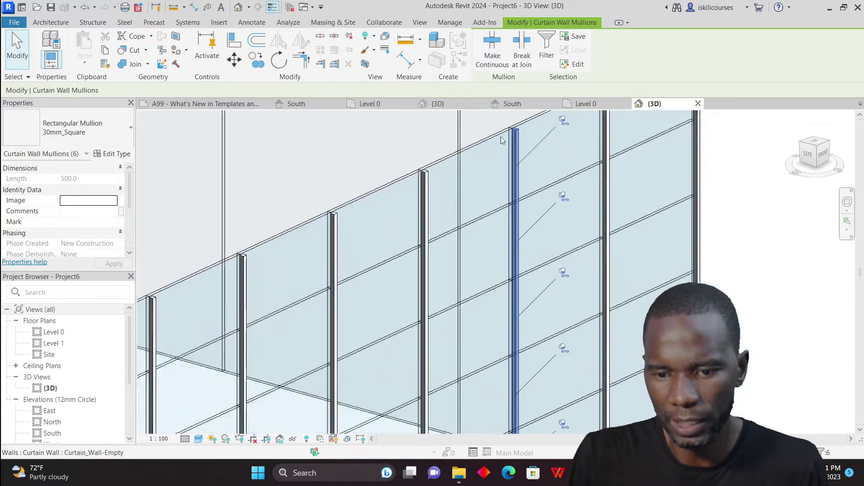
pyautogui.click(533, 141)
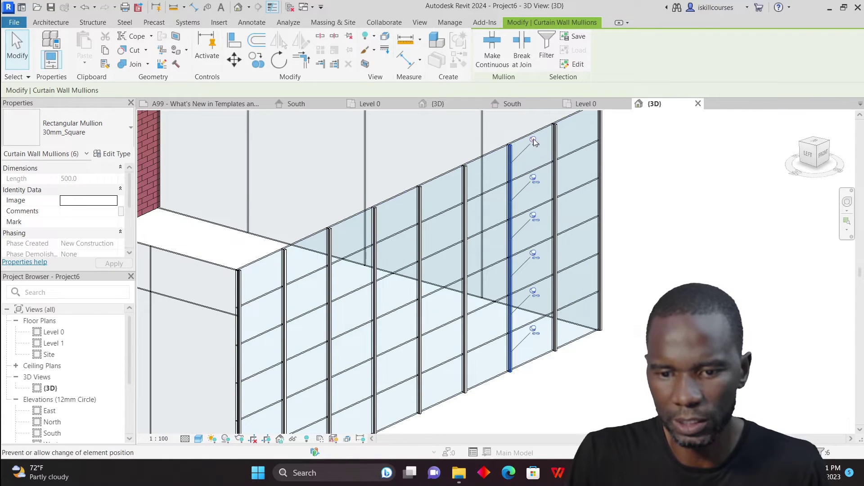
pyautogui.click(534, 179)
pyautogui.click(534, 217)
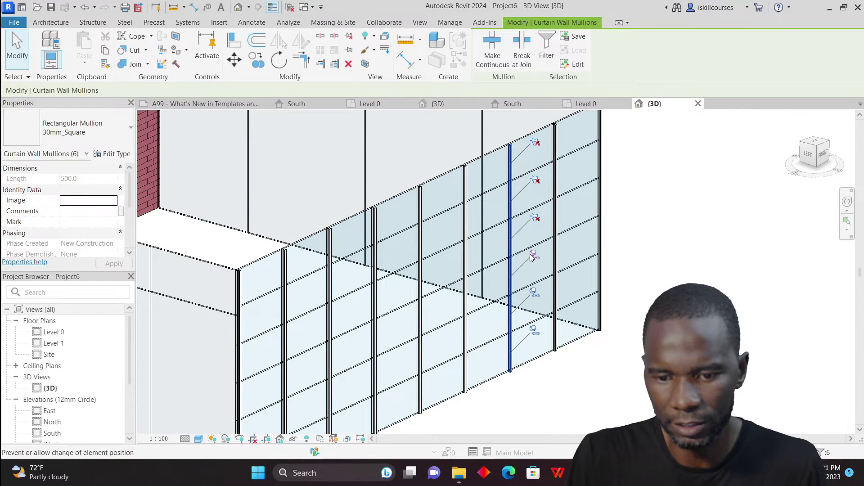
pyautogui.click(533, 292)
pyautogui.click(535, 330)
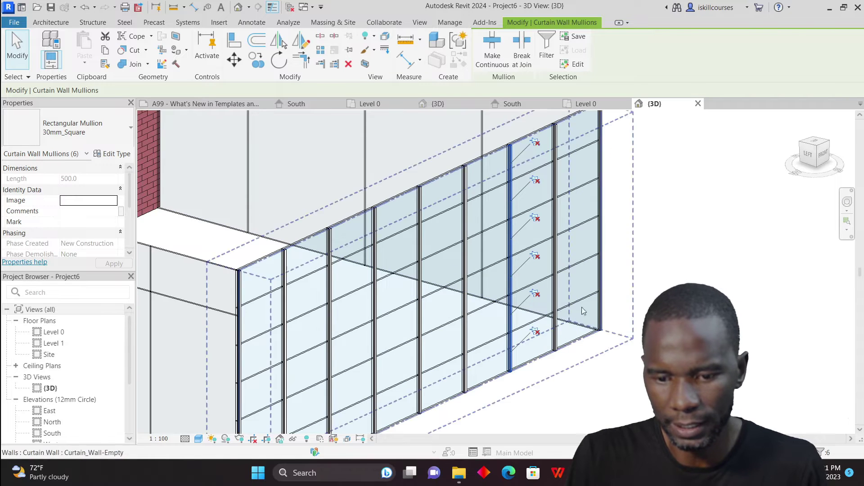
pyautogui.click(348, 65)
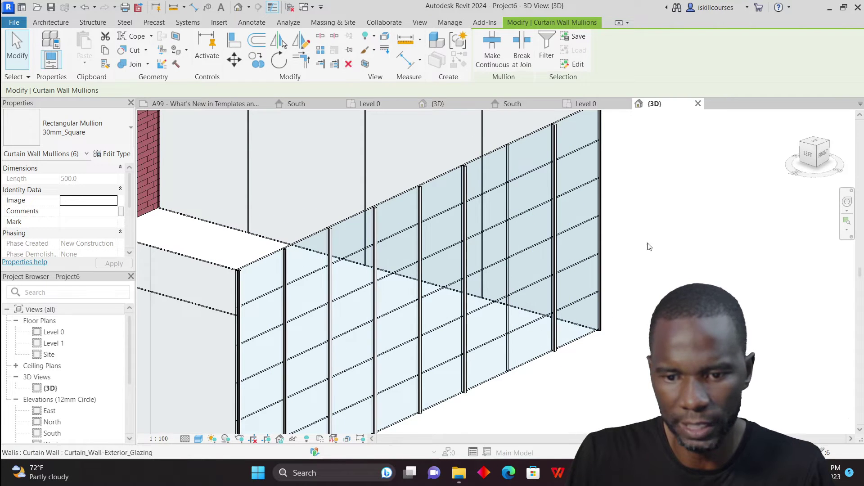
pyautogui.scroll(-3, 517, 273)
pyautogui.scroll(3, 518, 273)
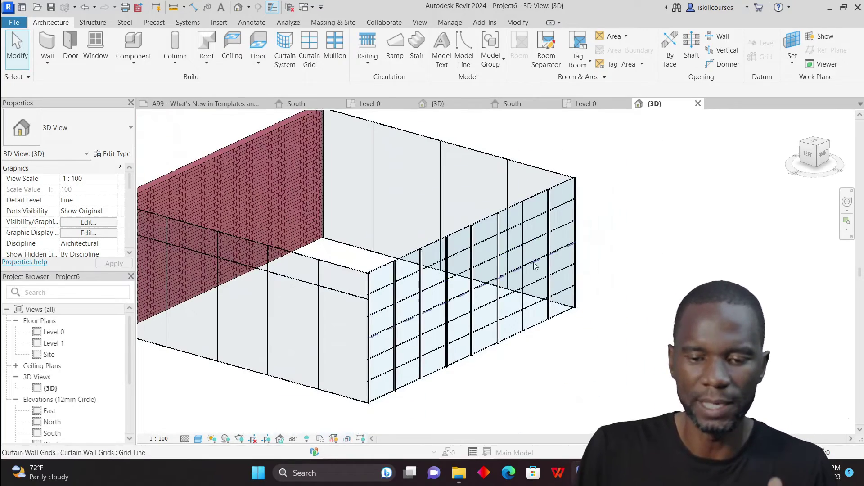
# - Place a Rectangular Mullion 50x150mm along the whole empty vertical gridline of the front curtain wall
pyautogui.scroll(2, 530, 236)
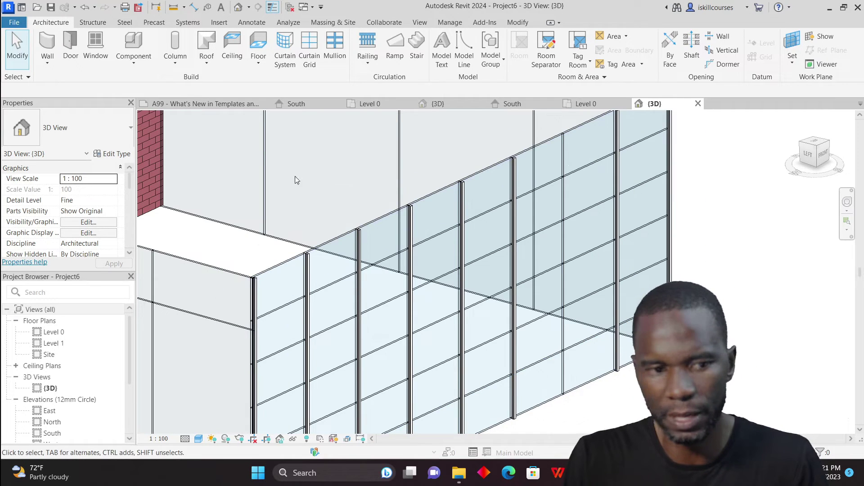
pyautogui.click(335, 45)
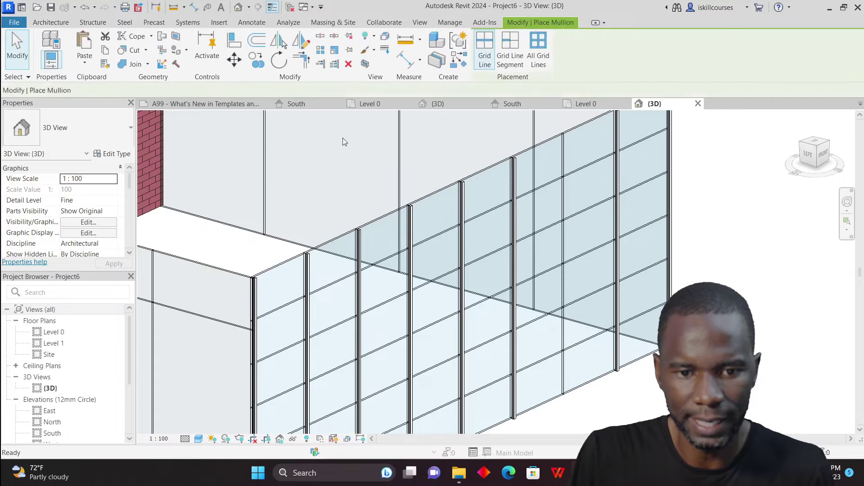
pyautogui.click(113, 128)
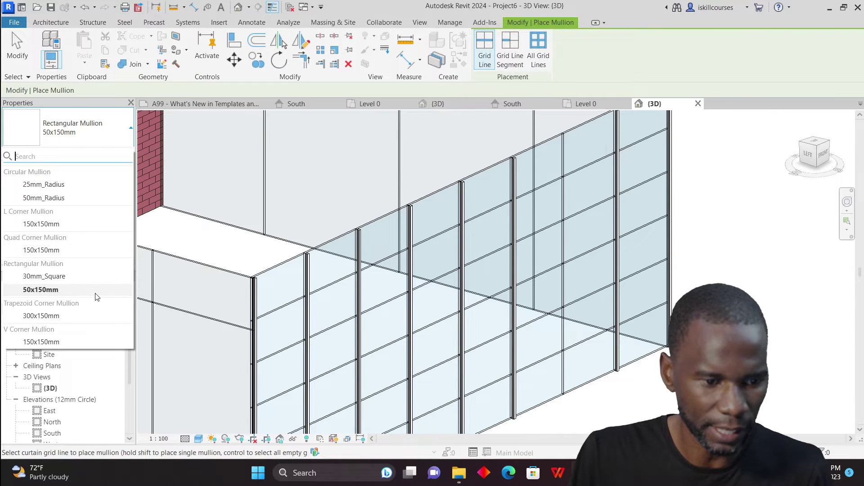
pyautogui.click(36, 291)
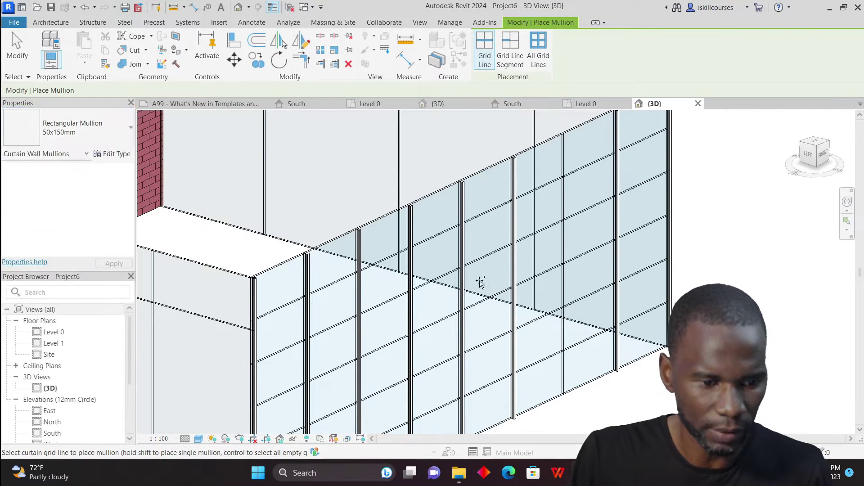
pyautogui.scroll(2, 564, 209)
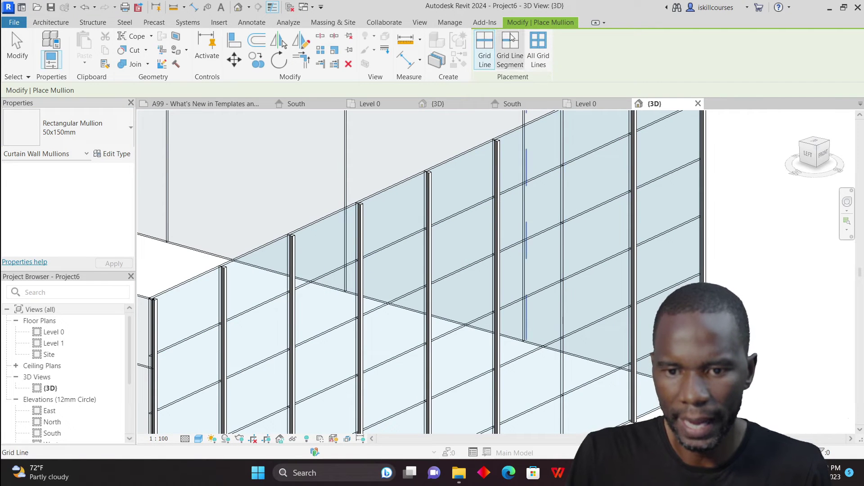
pyautogui.click(486, 66)
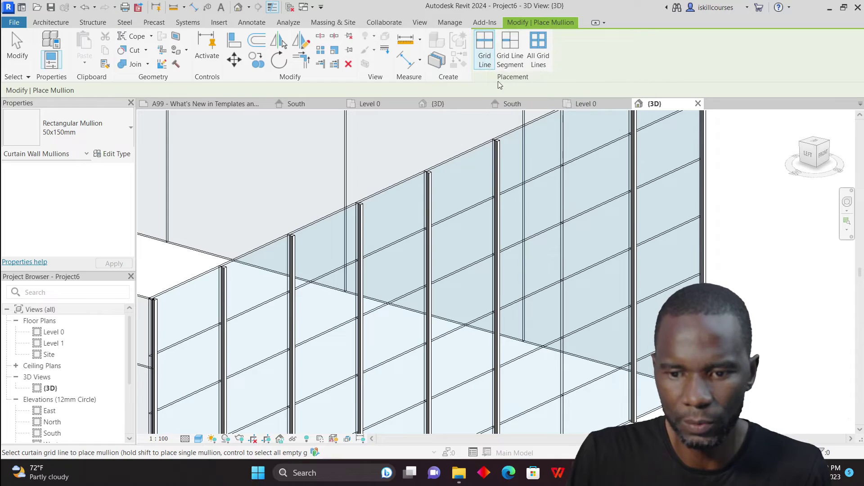
pyautogui.click(563, 262)
pyautogui.scroll(-4, 572, 265)
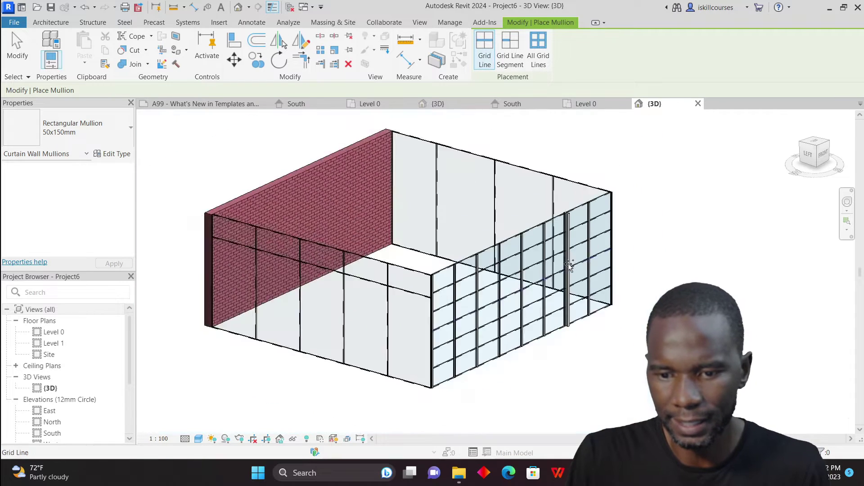
pyautogui.scroll(3, 574, 263)
pyautogui.scroll(-2, 569, 259)
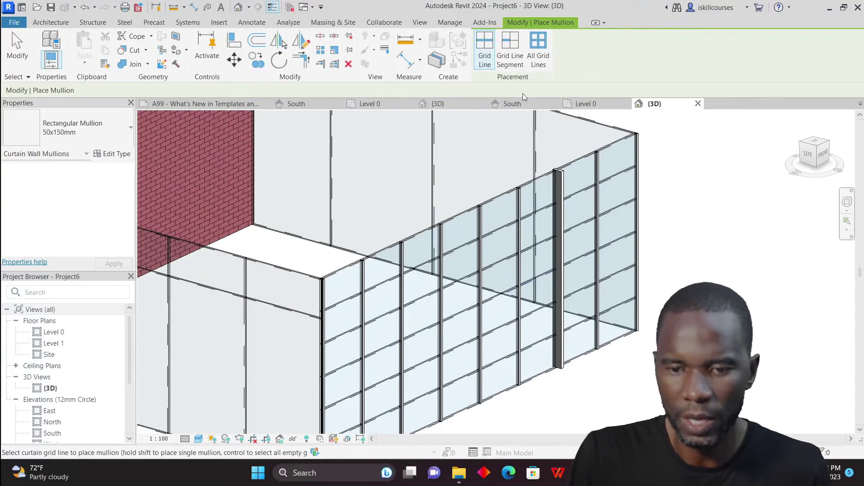
# - Place a 50x150mm mullion on a single grid line segment, the uppermost interior horizontal one just right of the thick vertical mullion
pyautogui.click(510, 47)
pyautogui.scroll(3, 599, 194)
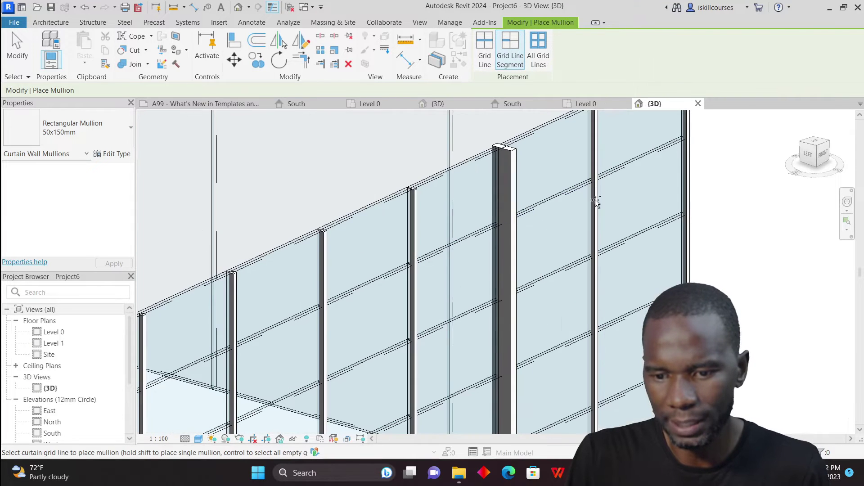
pyautogui.click(573, 192)
pyautogui.scroll(-2, 547, 245)
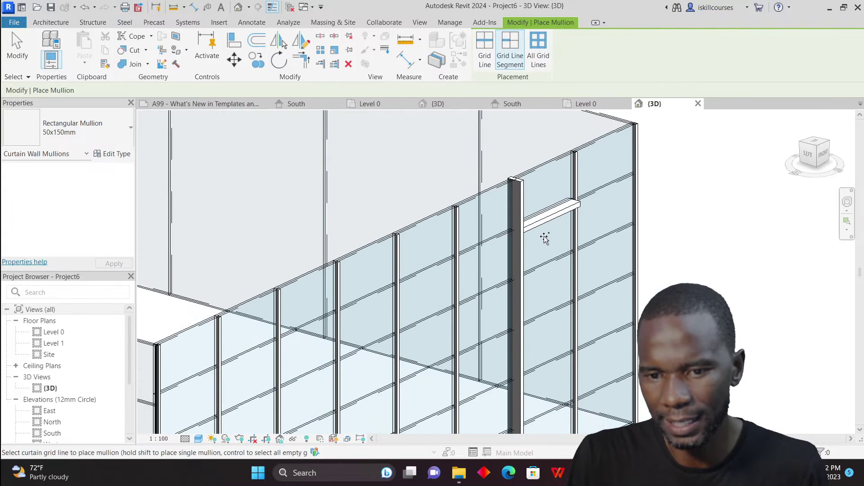
# - Place 50x150mm mullions on all remaining empty grid lines of the front curtain wall and end the Mullion command
pyautogui.click(540, 52)
pyautogui.scroll(-2, 585, 234)
pyautogui.click(598, 237)
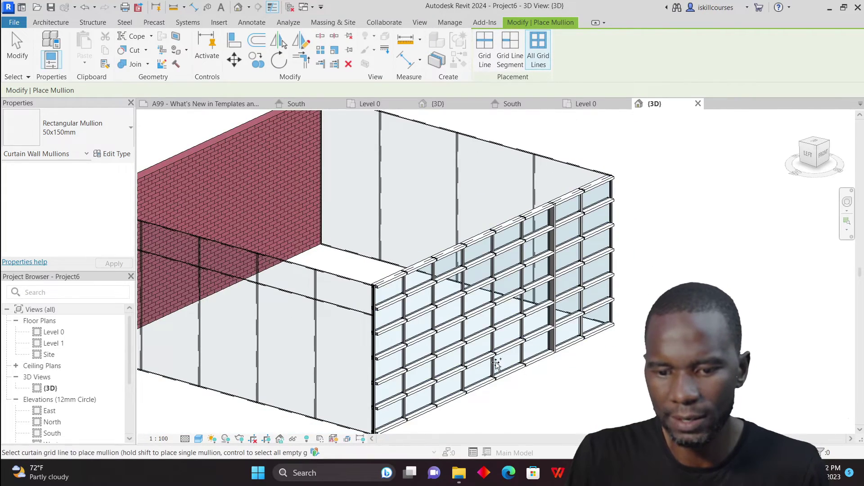
pyautogui.scroll(3, 497, 364)
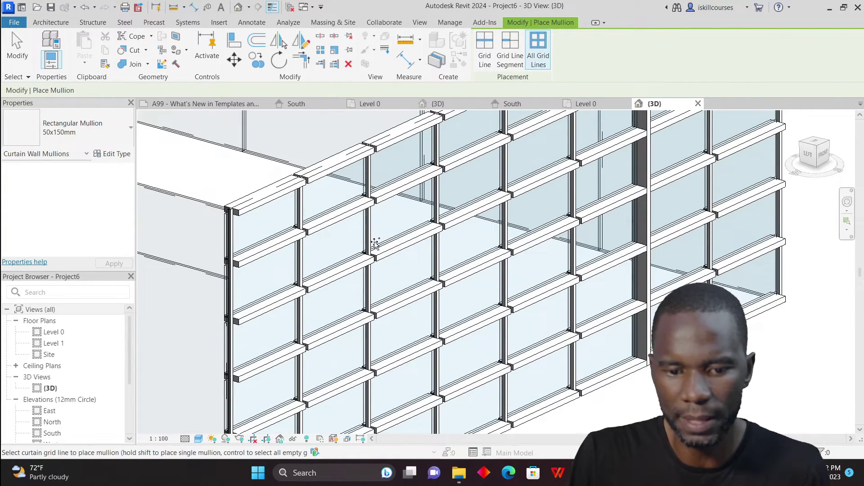
pyautogui.scroll(-3, 387, 323)
pyautogui.scroll(3, 561, 253)
pyautogui.scroll(-1, 561, 254)
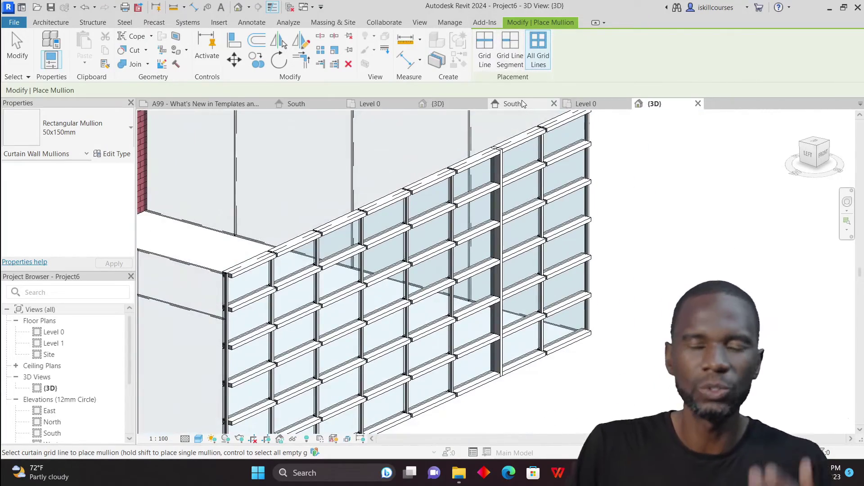
pyautogui.scroll(-3, 536, 155)
pyautogui.scroll(4, 538, 198)
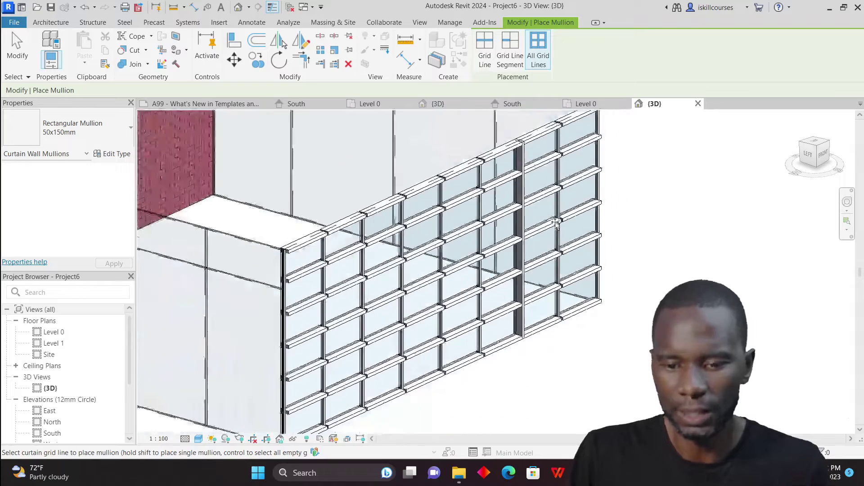
pyautogui.scroll(2, 488, 263)
pyautogui.scroll(-3, 515, 264)
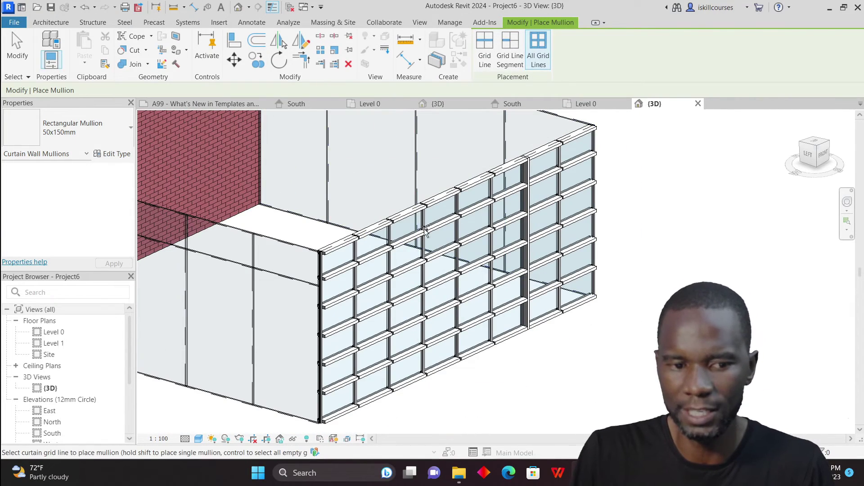
pyautogui.press('Escape')
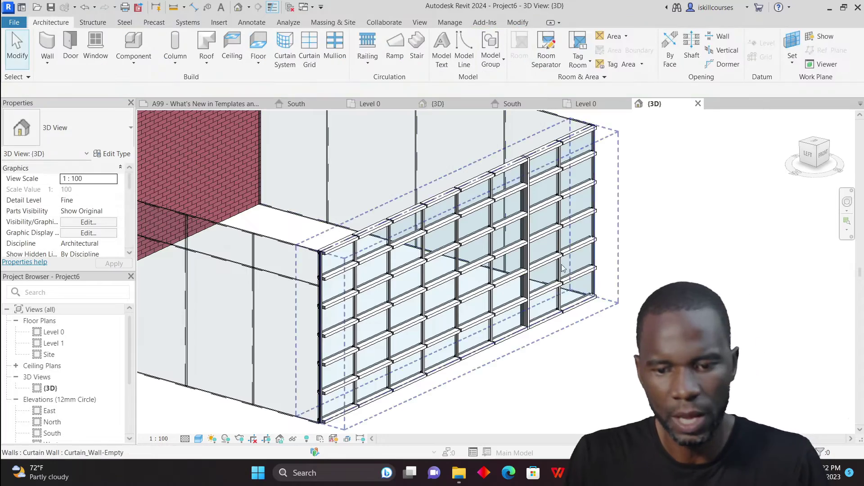
# - Examine the front curtain wall's new mullions and the adjoining side curtain wall in the 3D view
pyautogui.scroll(-2, 559, 256)
pyautogui.scroll(2, 487, 275)
pyautogui.scroll(-3, 536, 361)
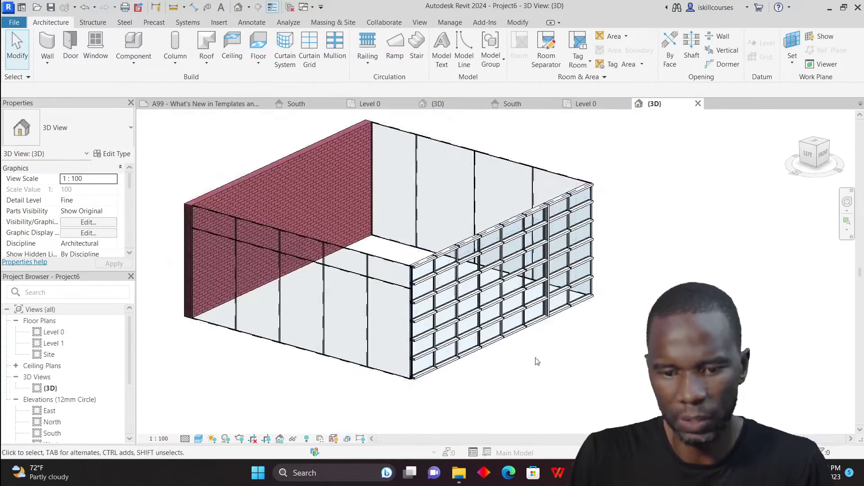
pyautogui.scroll(3, 538, 358)
pyautogui.scroll(-1, 552, 343)
pyautogui.scroll(-1, 547, 352)
pyautogui.scroll(3, 367, 384)
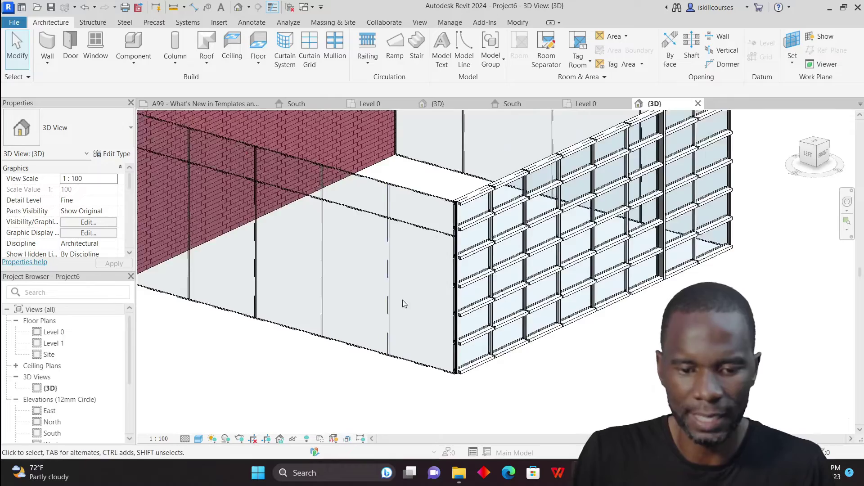
pyautogui.scroll(-2, 404, 302)
# - Select around the front curtain wall, filter the selection to Curtain Wall Mullions only, and delete those mullions
pyautogui.keyDown('shift'); pyautogui.moveTo(336, 386); pyautogui.dragTo(312, 363, button='middle'); pyautogui.keyUp('shift')
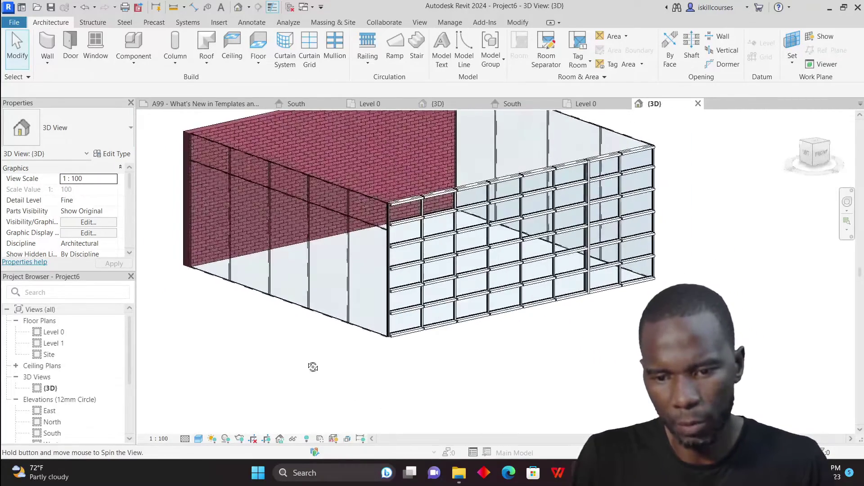
pyautogui.scroll(1, 543, 258)
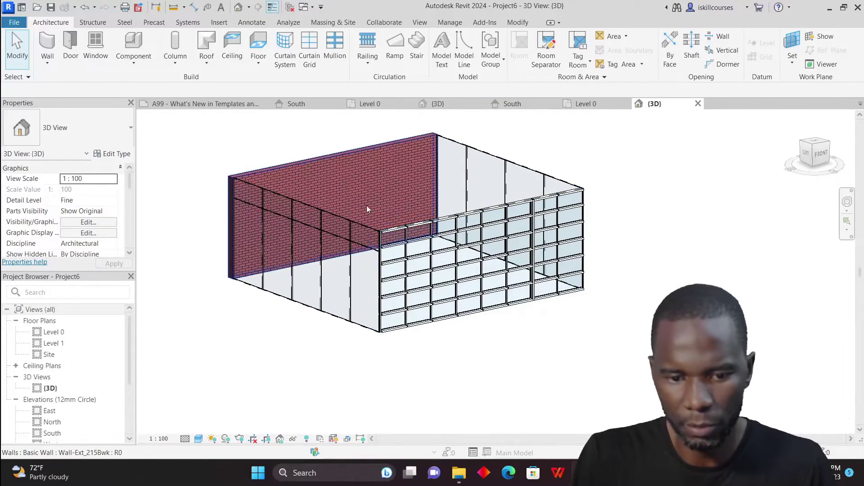
pyautogui.moveTo(328, 125); pyautogui.dragTo(633, 354)
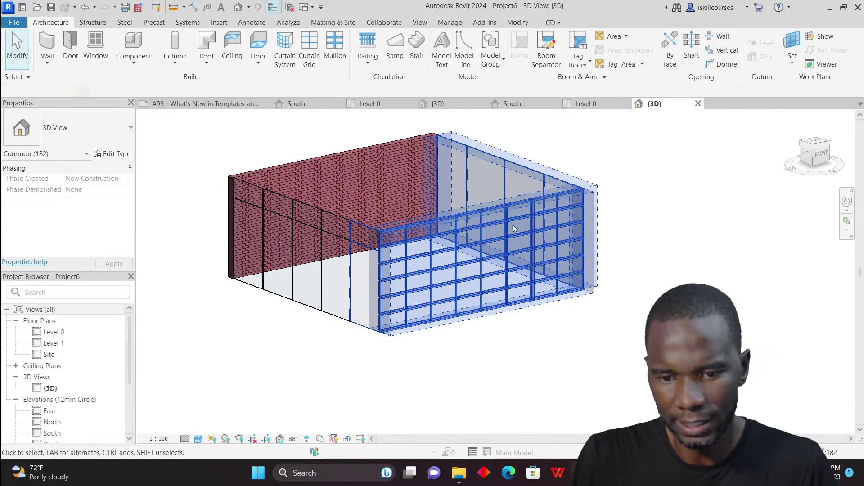
pyautogui.click(484, 45)
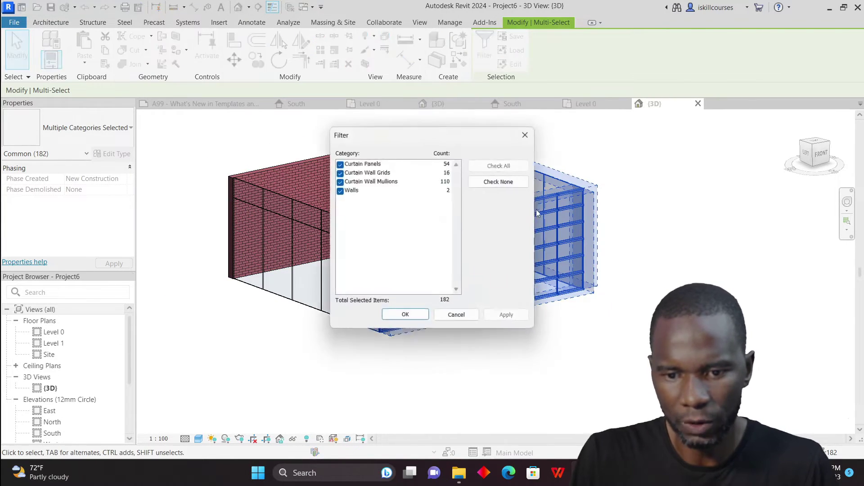
pyautogui.click(495, 182)
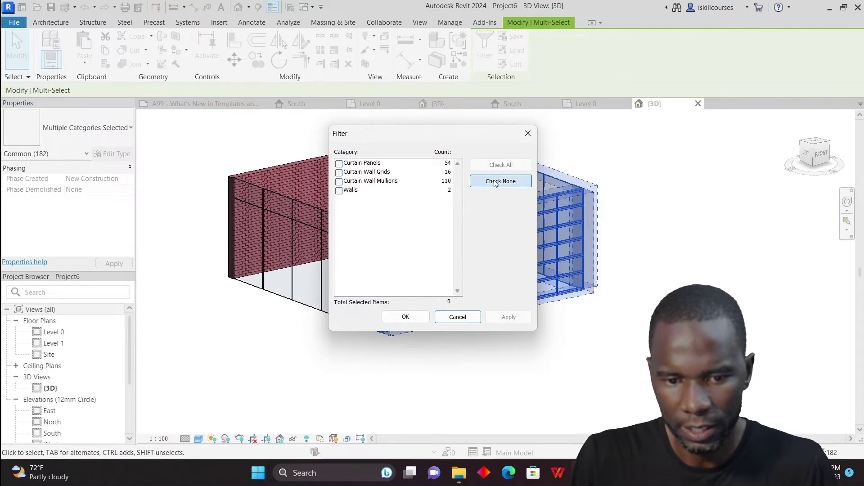
pyautogui.click(339, 181)
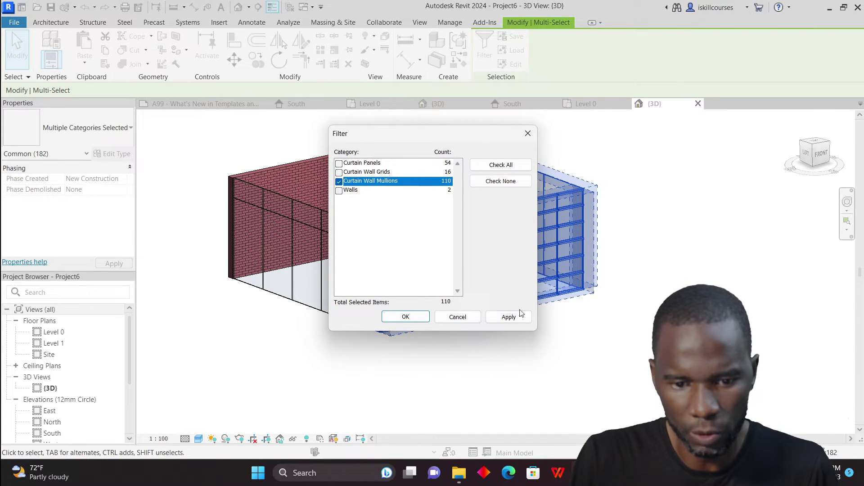
pyautogui.click(510, 319)
pyautogui.click(406, 317)
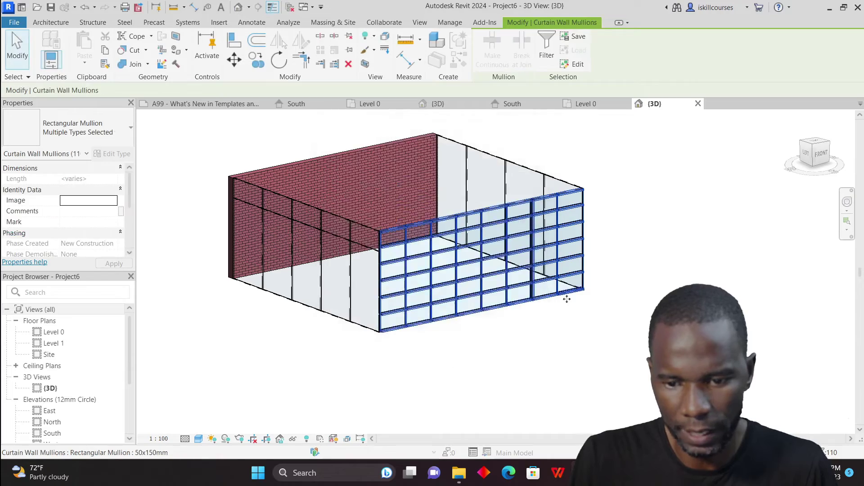
pyautogui.scroll(5, 468, 266)
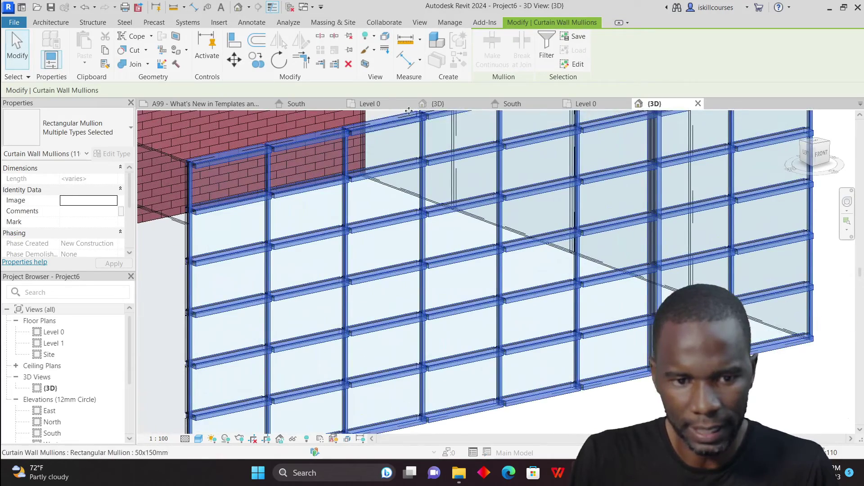
pyautogui.click(348, 64)
# - Inspect one segment of the 30mm_Square vertical mullions left on the front curtain wall and clear the selection
pyautogui.scroll(-4, 483, 328)
pyautogui.scroll(3, 501, 341)
pyautogui.scroll(4, 495, 335)
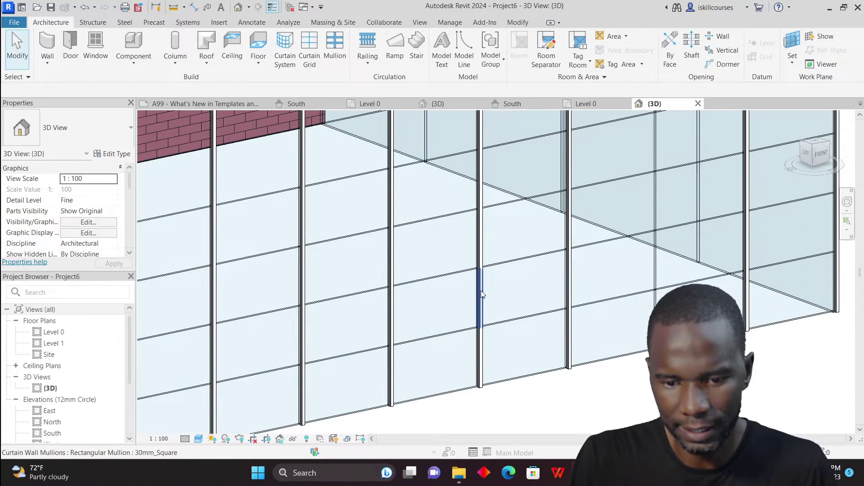
pyautogui.click(480, 293)
pyautogui.scroll(-5, 510, 299)
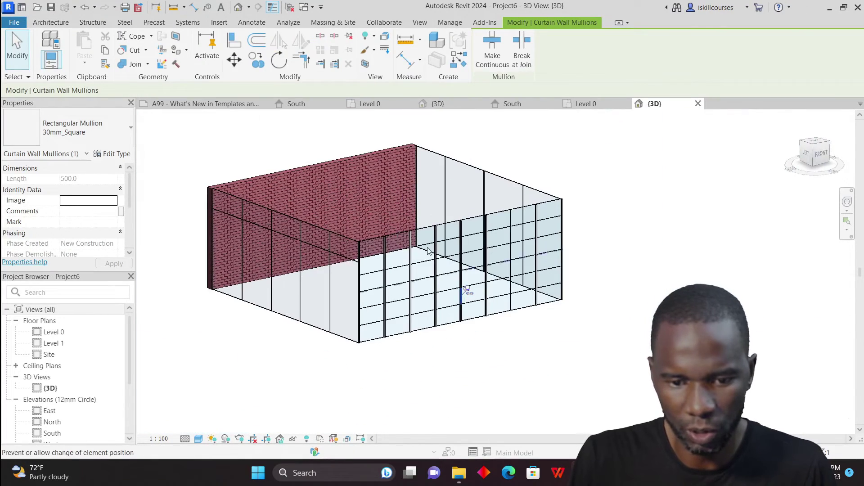
pyautogui.click(312, 135)
# - Try to isolate the remaining front curtain wall mullions with a window selection filtered to Curtain Wall Mullions, and release the selection
pyautogui.moveTo(280, 129); pyautogui.dragTo(645, 385)
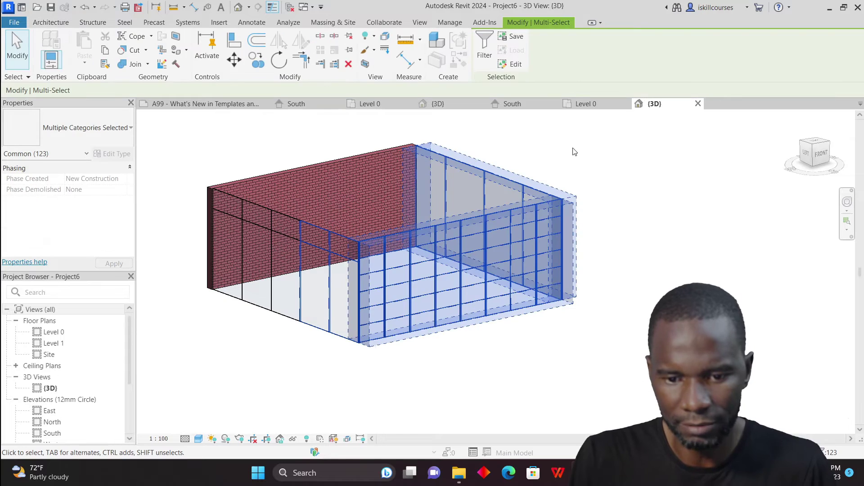
pyautogui.click(484, 47)
pyautogui.click(500, 180)
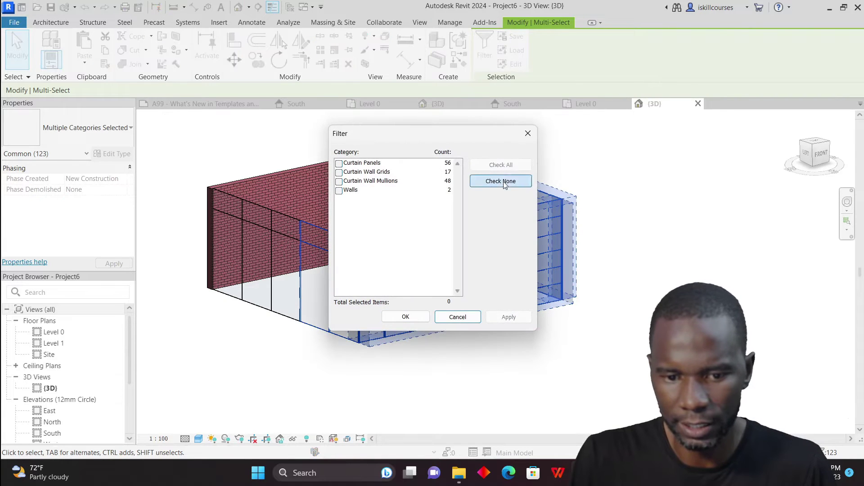
pyautogui.click(339, 181)
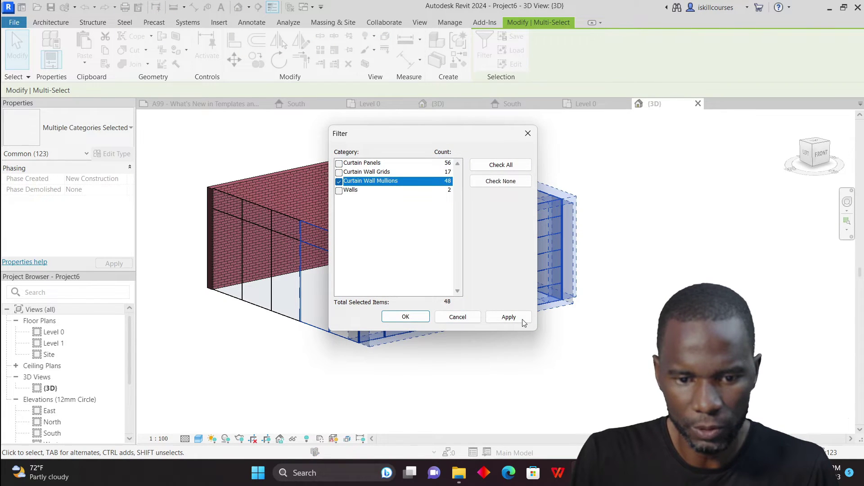
pyautogui.click(508, 317)
pyautogui.click(405, 317)
pyautogui.scroll(5, 435, 273)
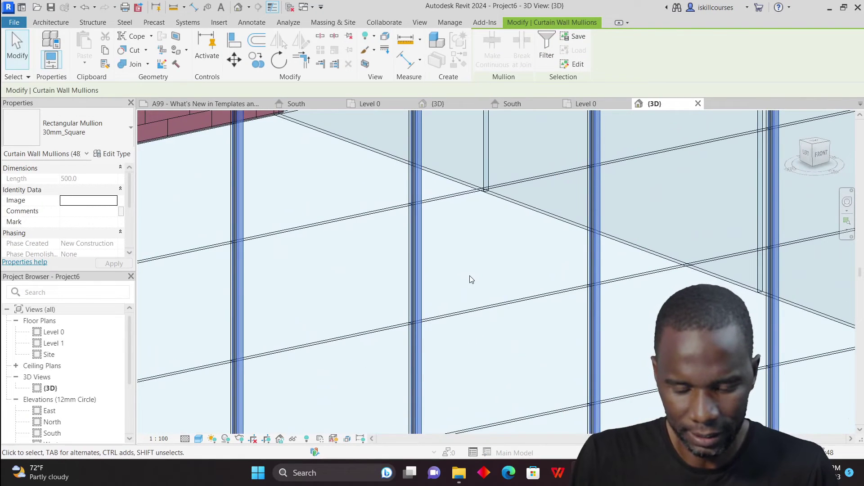
pyautogui.scroll(-4, 426, 279)
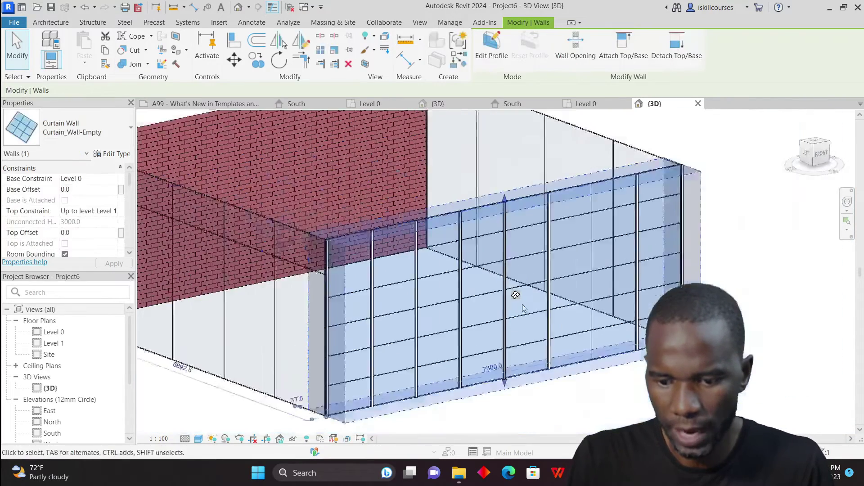
pyautogui.press('Escape')
# - Starting from one vertical mullion of the front curtain wall, select all Mullions on Host
pyautogui.scroll(4, 540, 292)
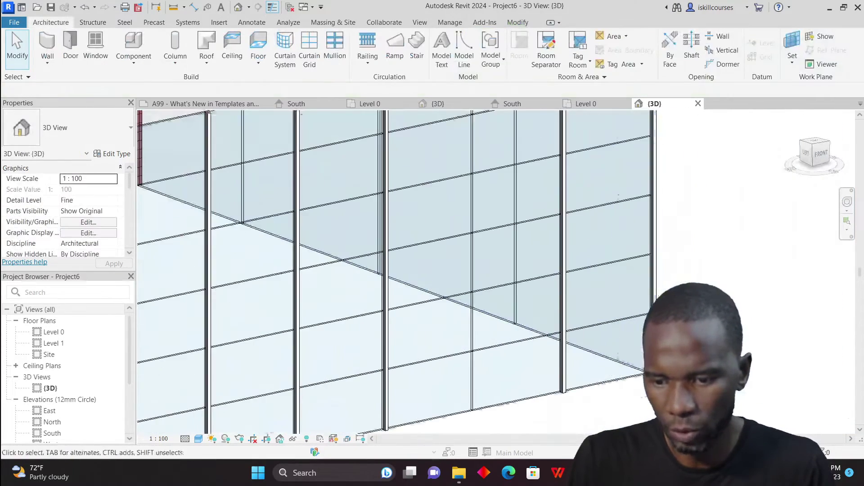
pyautogui.rightClick(564, 298)
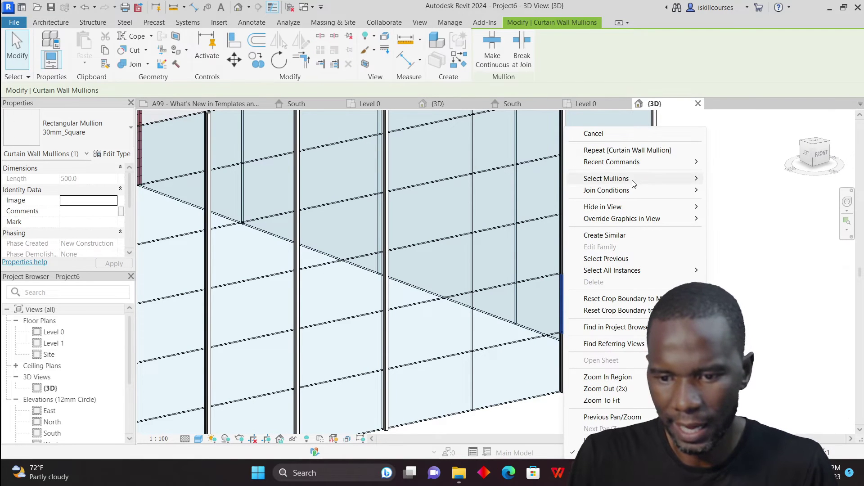
pyautogui.moveTo(636, 184)
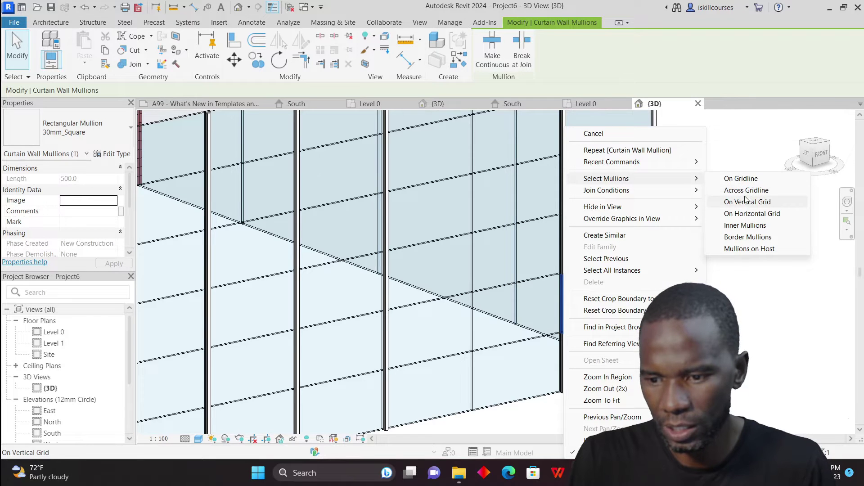
pyautogui.click(741, 249)
pyautogui.scroll(-5, 487, 261)
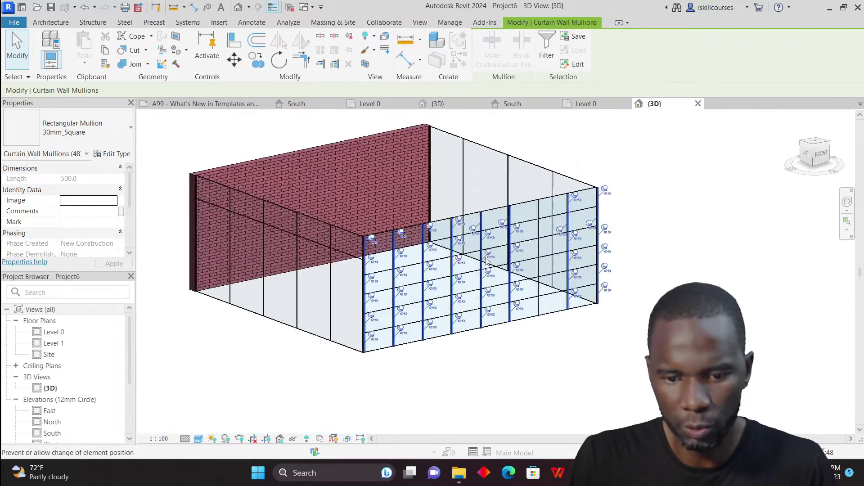
# - Unpin upper mullion segments on the three rightmost mullioned vertical gridlines of the front curtain wall
pyautogui.scroll(5, 487, 262)
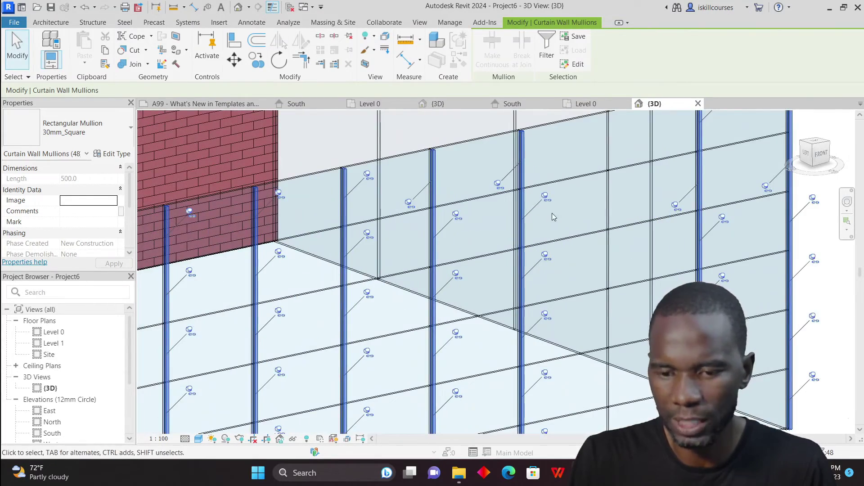
pyautogui.click(546, 198)
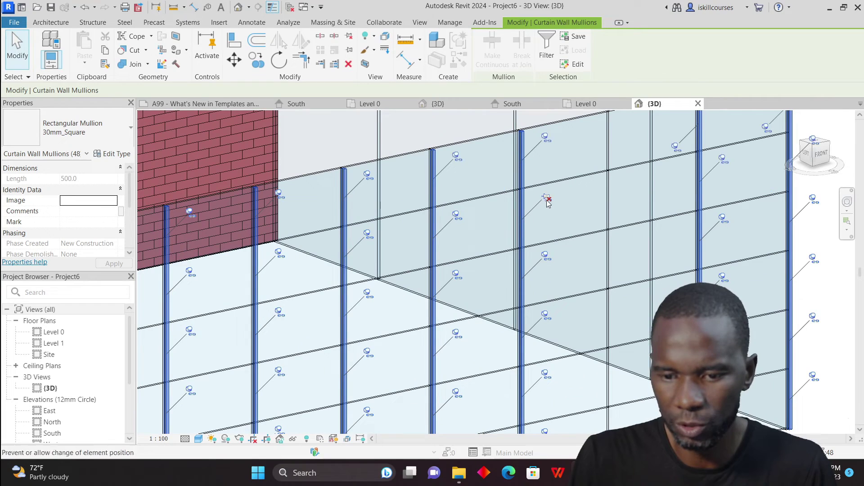
pyautogui.click(548, 258)
pyautogui.scroll(-1, 536, 256)
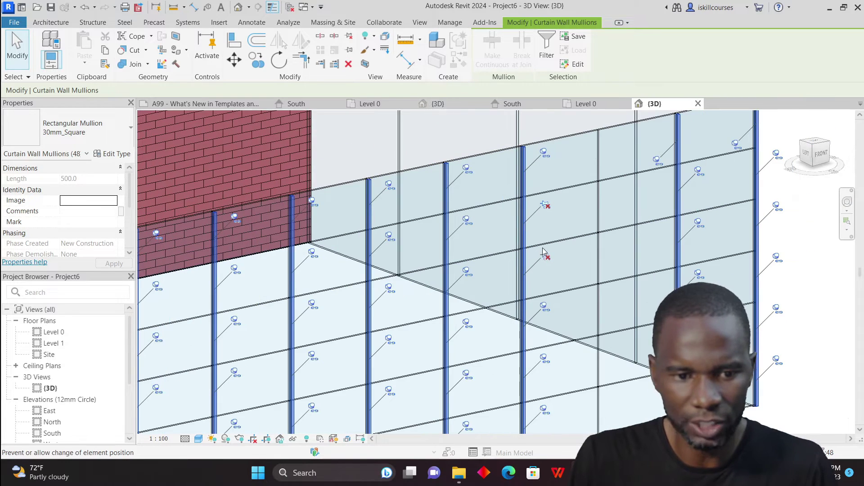
pyautogui.scroll(-2, 545, 255)
pyautogui.scroll(3, 610, 175)
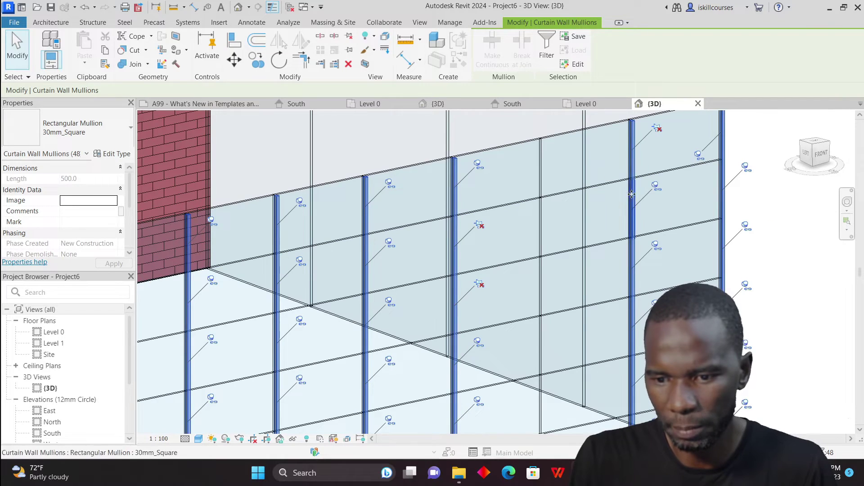
pyautogui.click(655, 186)
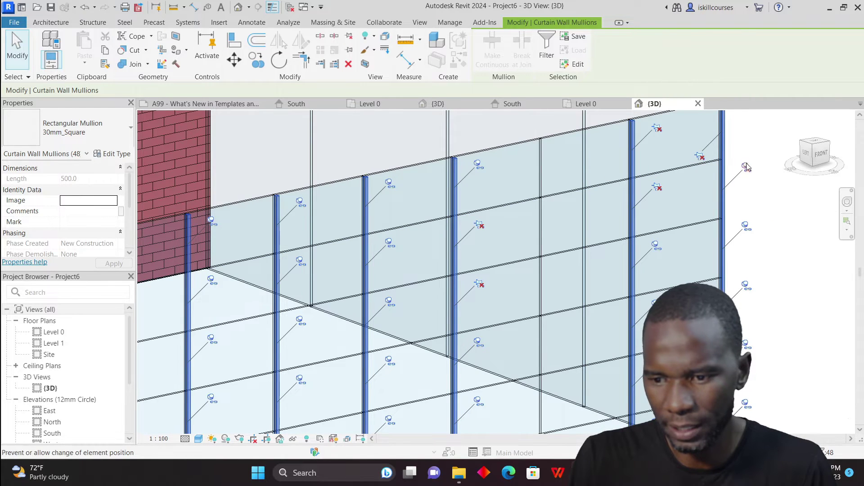
# - Unpin the rest of the two rightmost vertical mullions and the lower segments of the next two, and delete the unpinned mullions
pyautogui.scroll(-2, 745, 229)
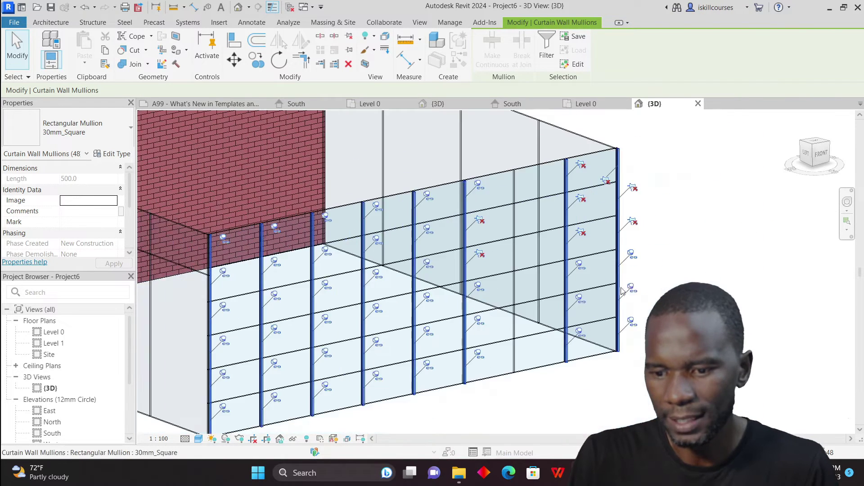
pyautogui.scroll(3, 636, 227)
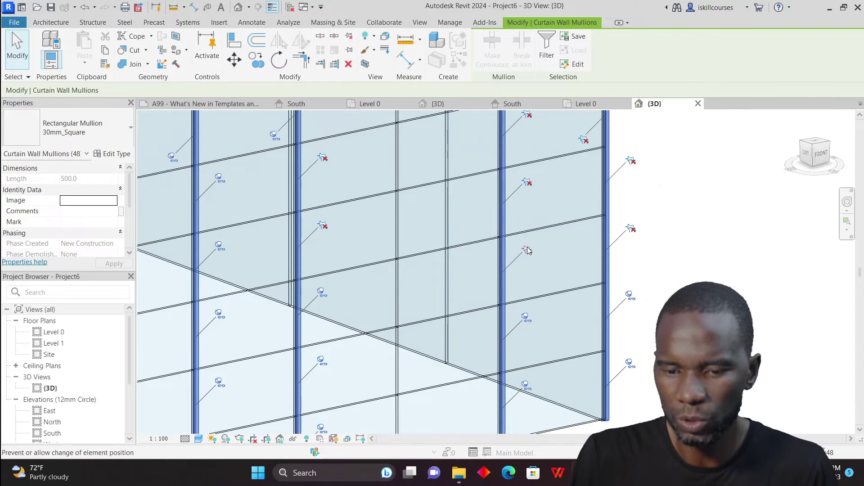
pyautogui.scroll(-2, 599, 234)
pyautogui.scroll(2, 618, 274)
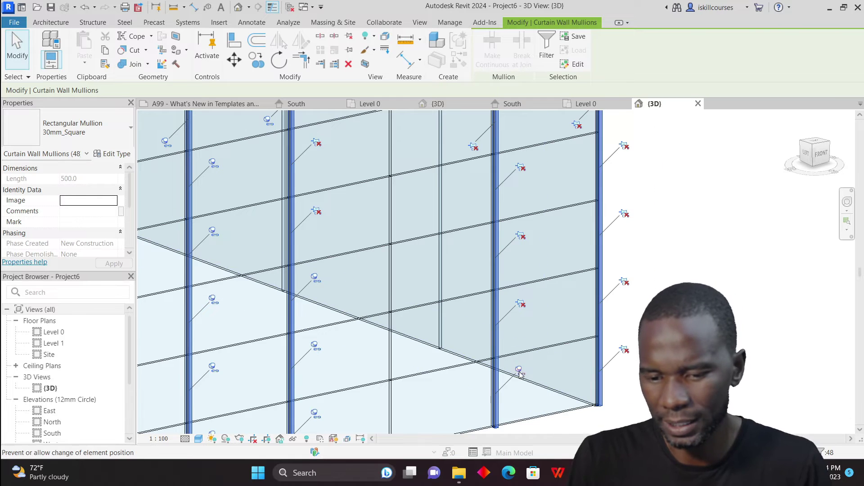
pyautogui.scroll(-2, 520, 375)
pyautogui.scroll(3, 419, 265)
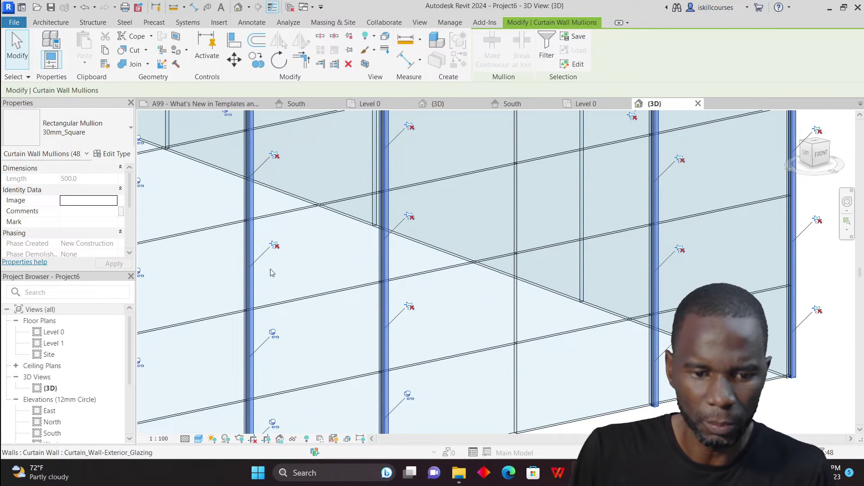
pyautogui.scroll(-2, 221, 317)
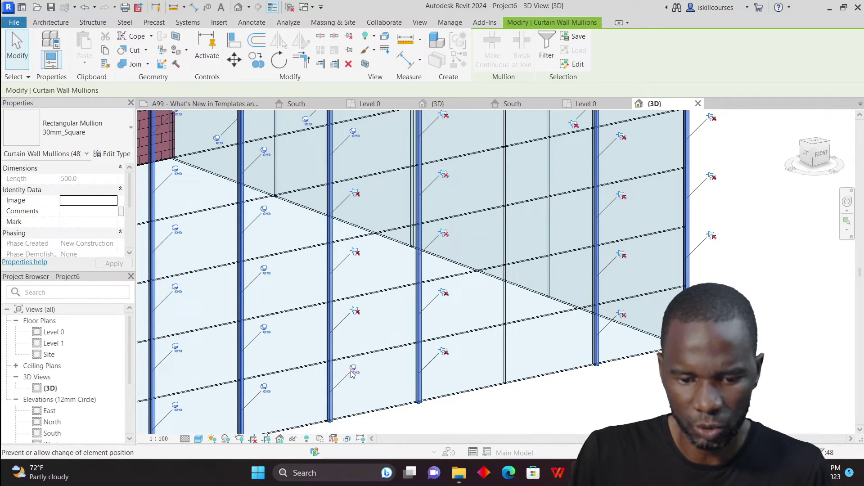
pyautogui.press('Escape')
# - Examine which vertical mullions are left on the front curtain wall in the 3D view
pyautogui.scroll(-4, 521, 309)
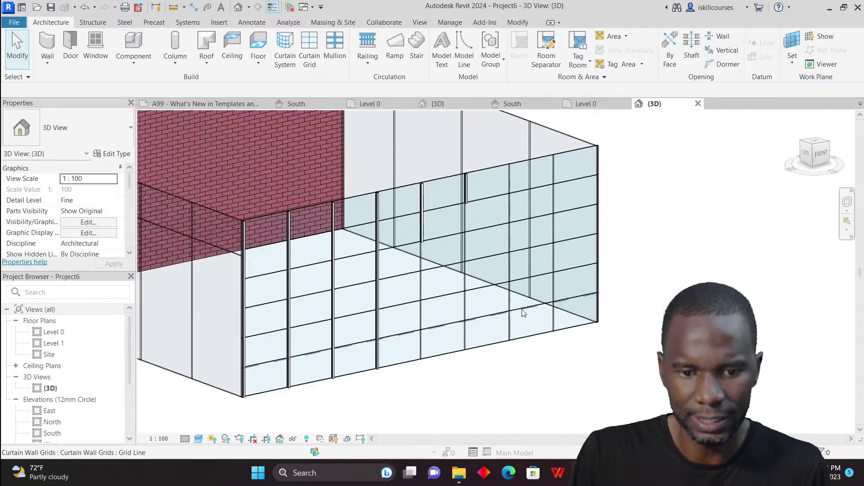
pyautogui.scroll(4, 507, 273)
pyautogui.scroll(-2, 504, 253)
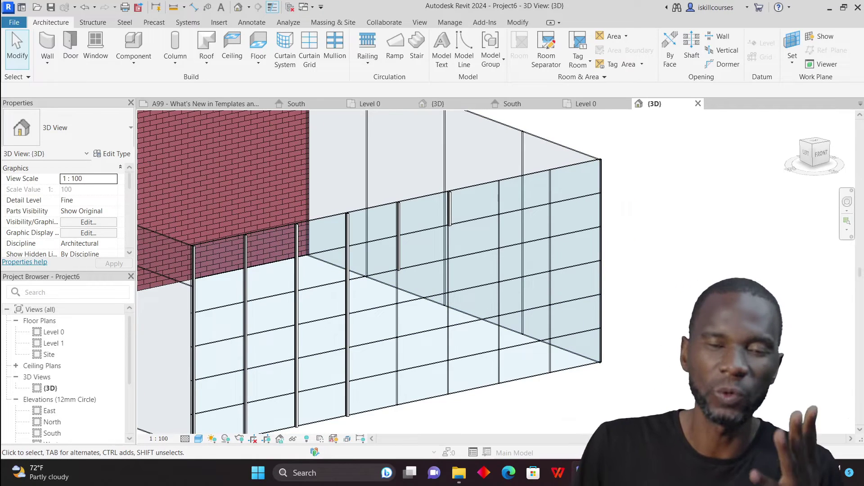
pyautogui.scroll(-2, 659, 274)
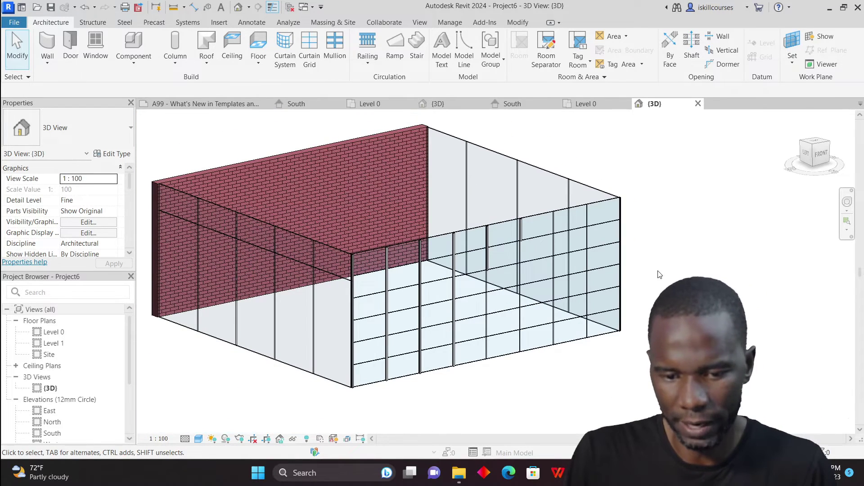
pyautogui.scroll(3, 561, 270)
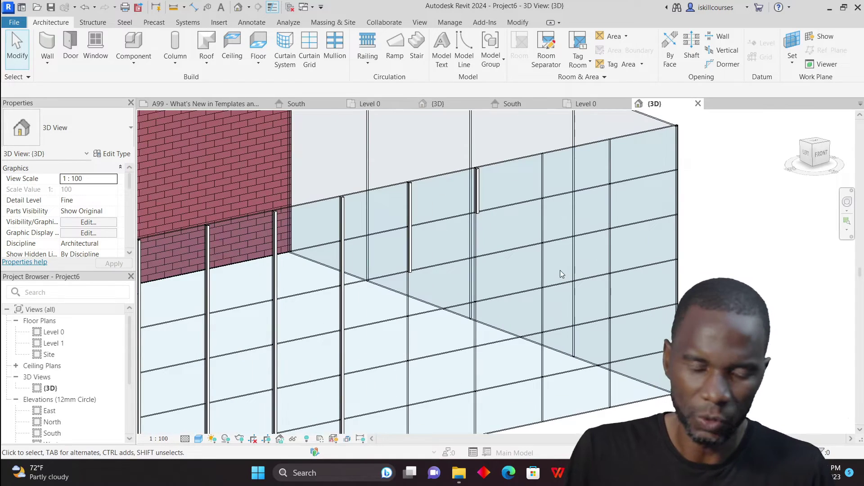
pyautogui.scroll(-1, 536, 263)
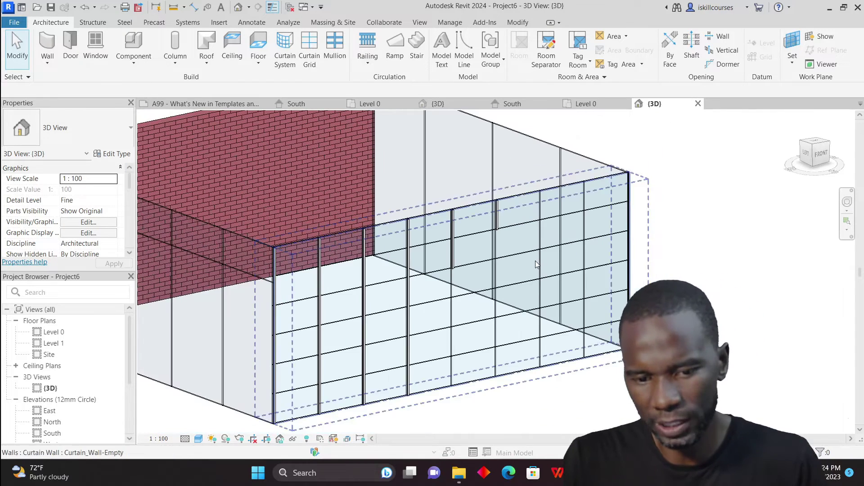
pyautogui.scroll(-2, 584, 280)
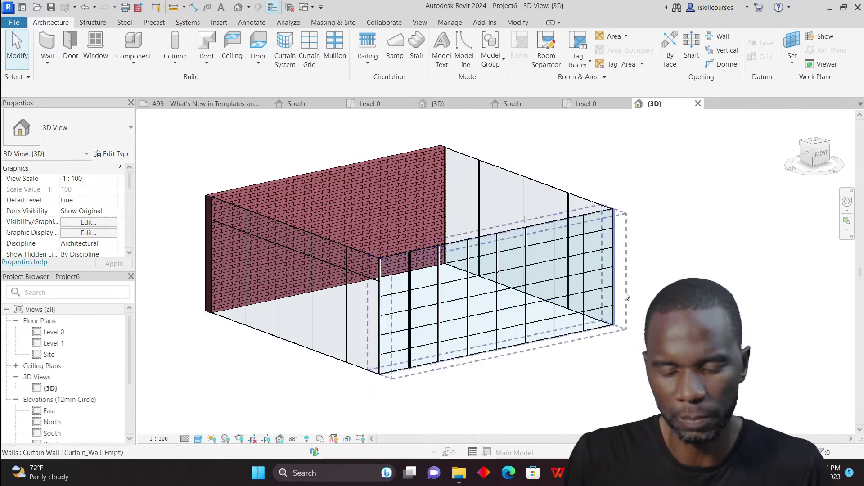
# - Add all-segment curtain grid lines to the right side curtain wall: one horizontal 2200 mm above the base, one vertical 915 mm from the front corner
pyautogui.keyDown('shift'); pyautogui.moveTo(690, 233); pyautogui.dragTo(531, 229, button='middle'); pyautogui.keyUp('shift')
pyautogui.scroll(4, 460, 249)
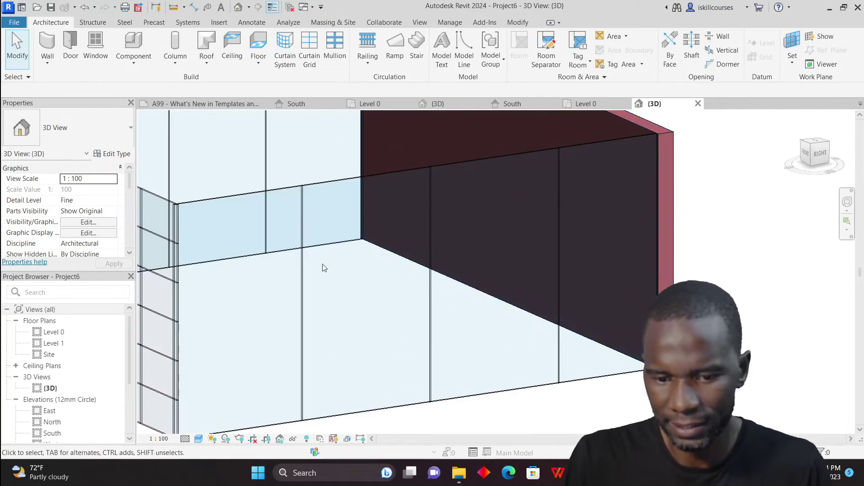
pyautogui.scroll(-4, 425, 266)
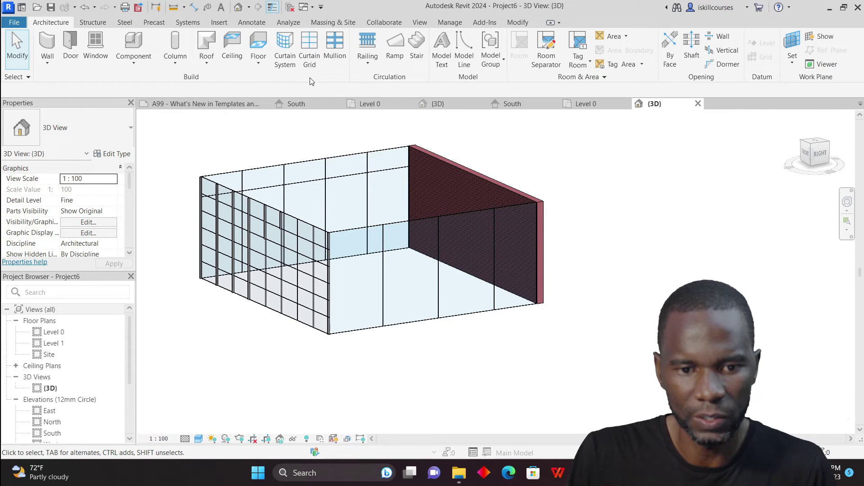
pyautogui.click(312, 65)
pyautogui.scroll(2, 406, 273)
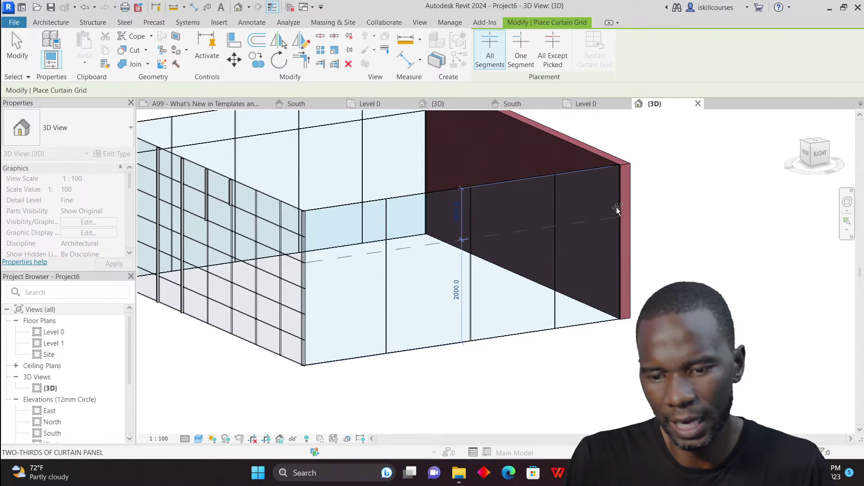
pyautogui.scroll(2, 345, 291)
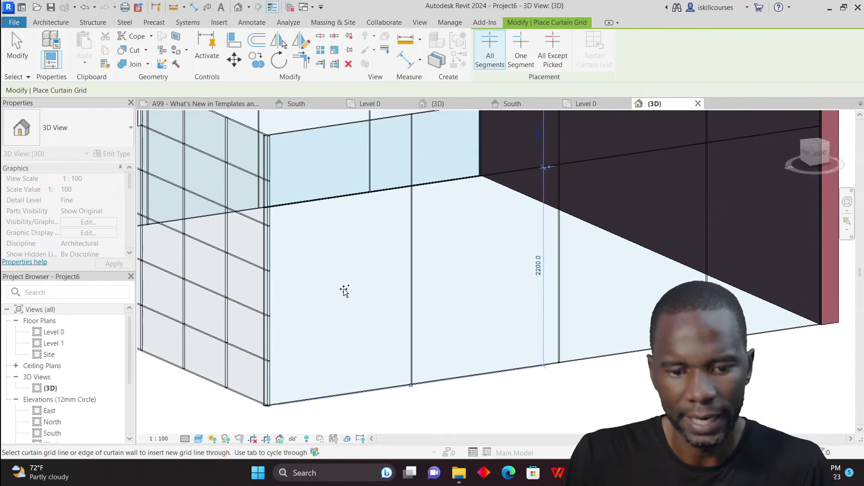
pyautogui.scroll(-3, 334, 136)
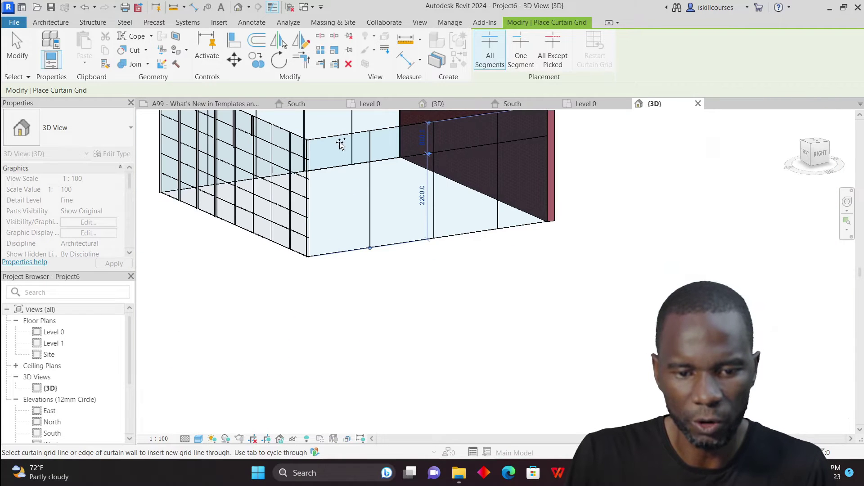
pyautogui.click(341, 145)
pyautogui.scroll(-2, 467, 325)
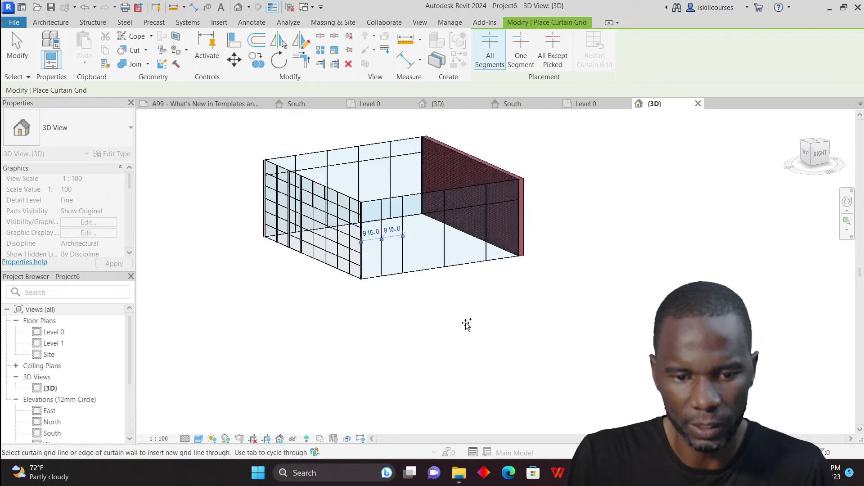
pyautogui.scroll(-1, 467, 325)
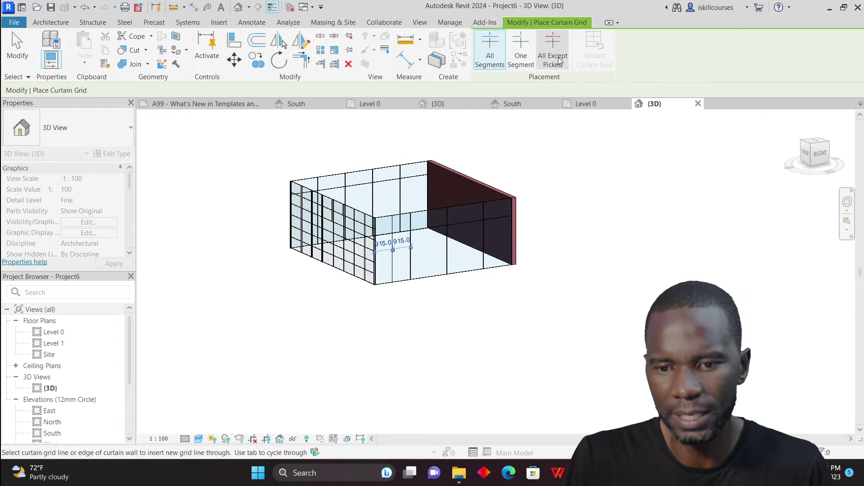
# - Add One Segment grid lines at panel midpoints on the right side wall's upper row: vertical in the front corner panel, horizontal in the next panel
pyautogui.click(521, 49)
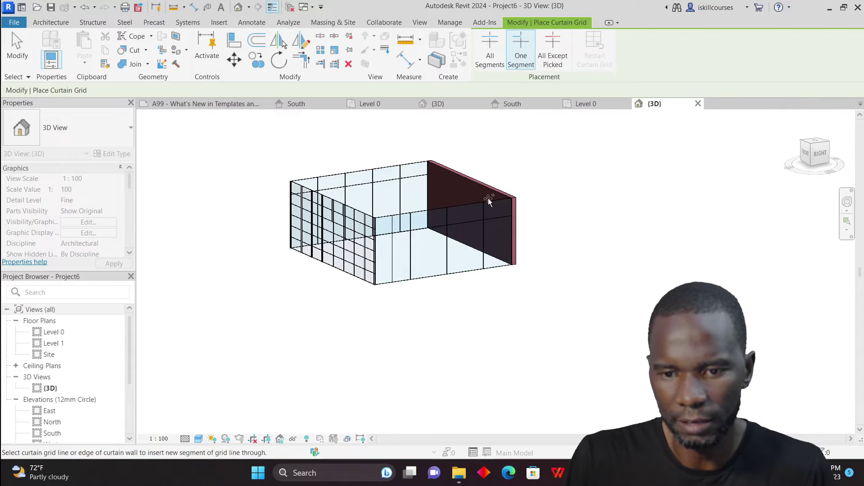
pyautogui.scroll(5, 380, 209)
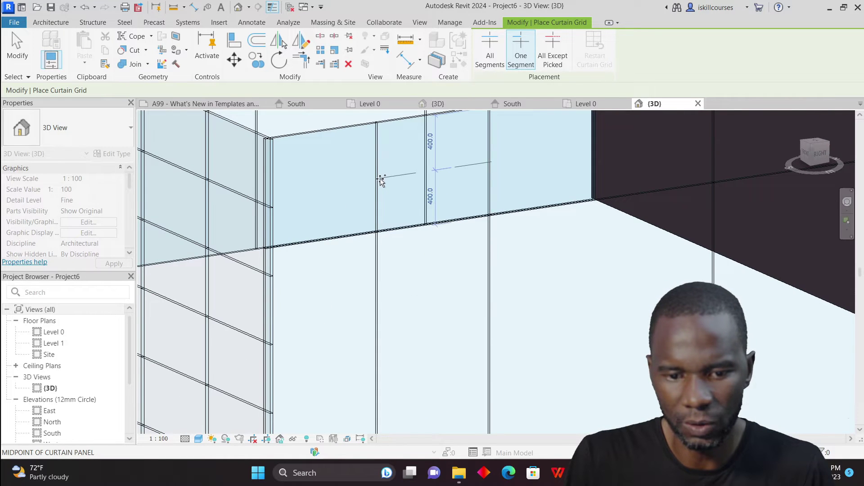
pyautogui.scroll(-5, 381, 180)
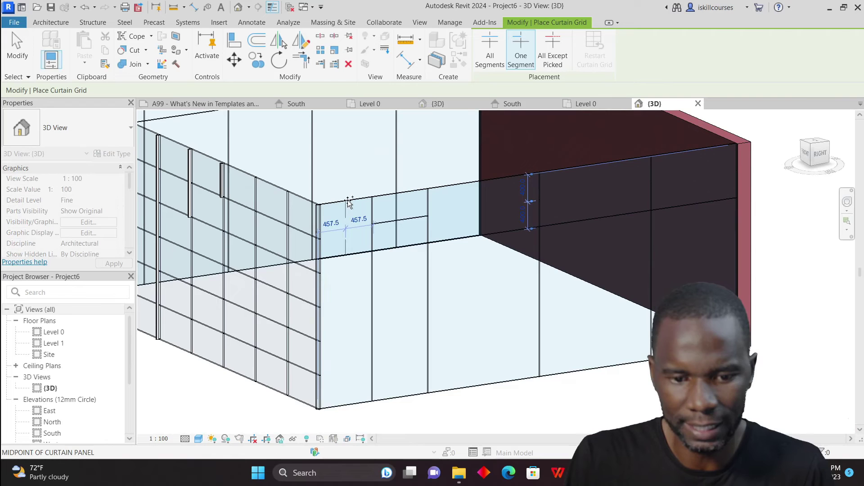
pyautogui.click(347, 202)
pyautogui.scroll(-3, 407, 273)
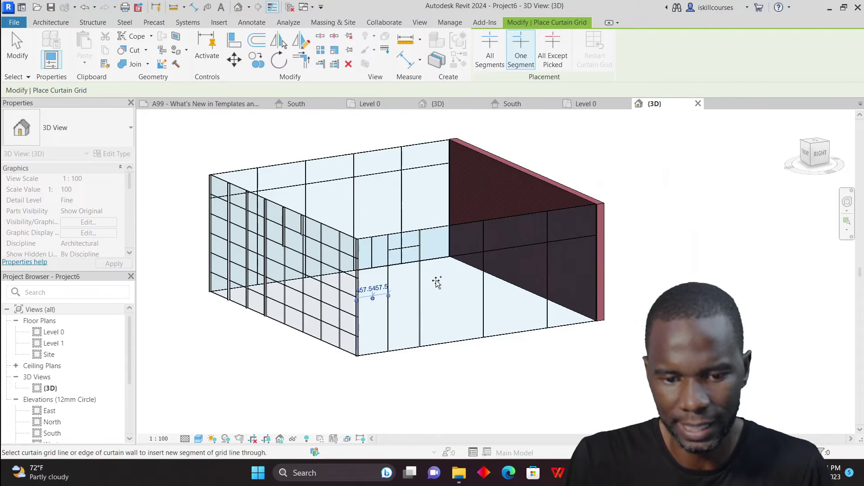
pyautogui.scroll(4, 416, 272)
pyautogui.scroll(-5, 430, 253)
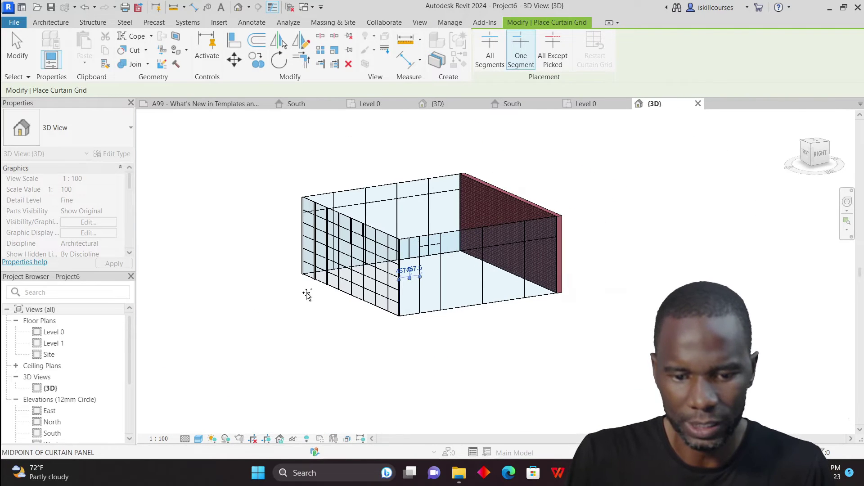
pyautogui.rightClick(225, 195)
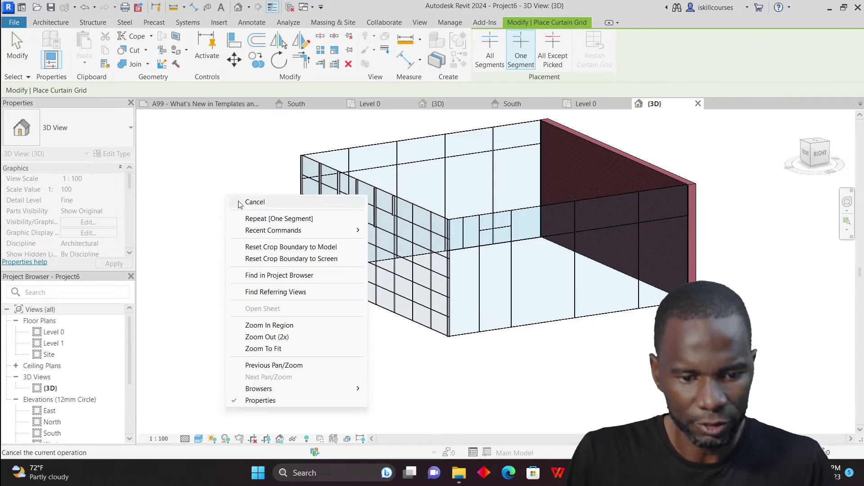
pyautogui.click(239, 202)
# - Orbit the 3D view around to the back of the building and examine the solid brick wall
pyautogui.scroll(4, 375, 249)
pyautogui.scroll(-5, 485, 211)
pyautogui.keyDown('shift'); pyautogui.moveTo(280, 334); pyautogui.dragTo(609, 339, button='middle'); pyautogui.keyUp('shift')
pyautogui.scroll(4, 515, 317)
pyautogui.scroll(-4, 487, 259)
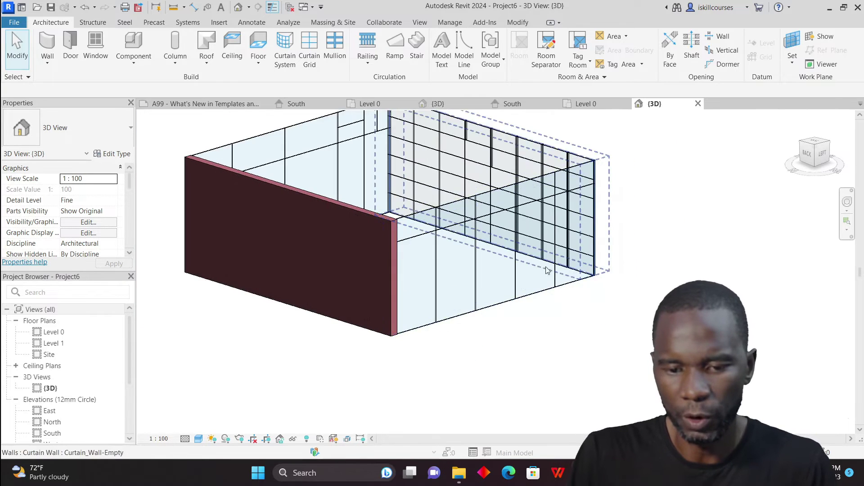
pyautogui.scroll(-2, 563, 310)
pyautogui.scroll(3, 428, 340)
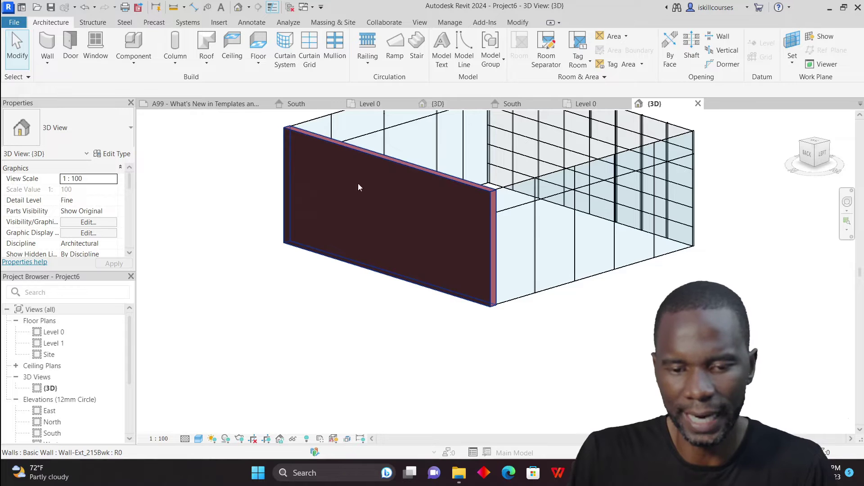
pyautogui.scroll(-2, 370, 273)
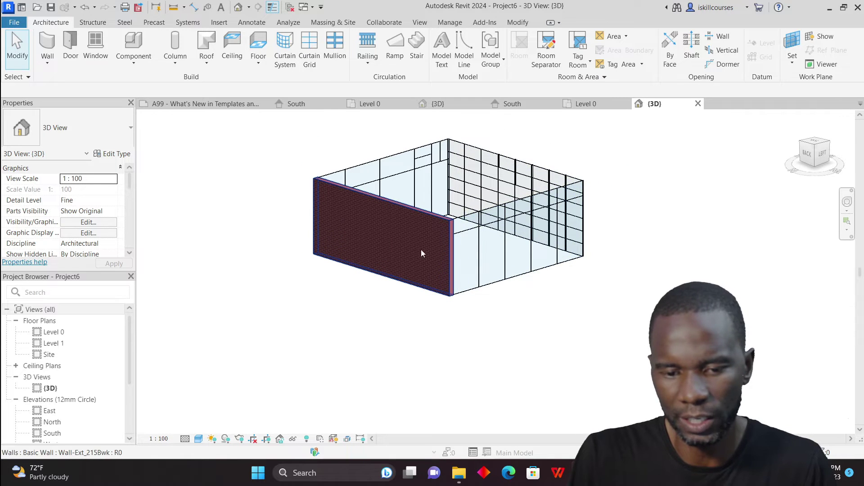
# - On the Level 0 floor plan, start an architectural wall using the Curtain_Wall-Storefront type
pyautogui.click(595, 102)
pyautogui.scroll(-2, 378, 208)
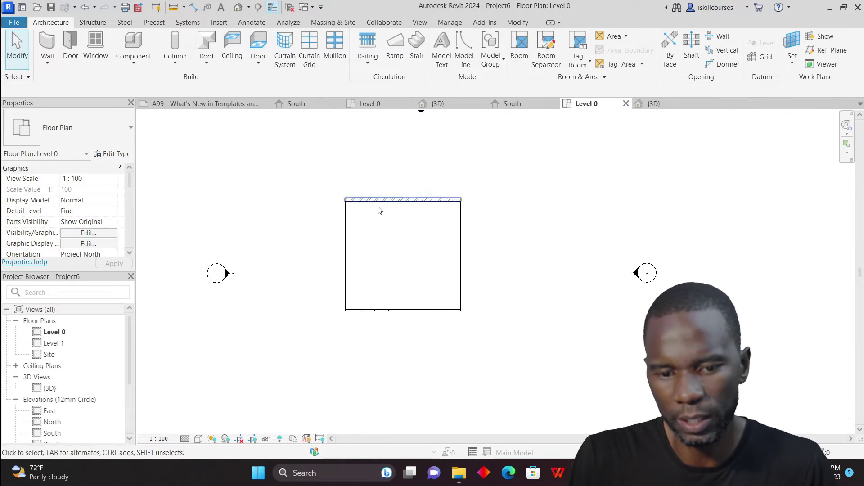
pyautogui.scroll(4, 385, 202)
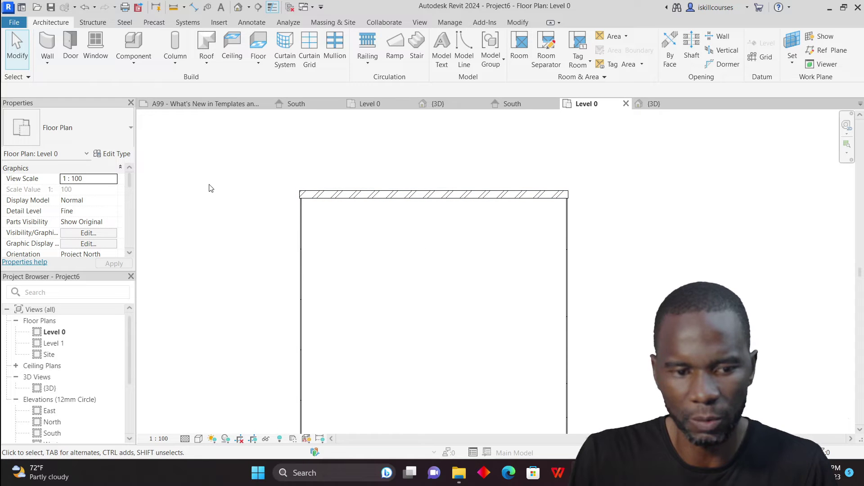
pyautogui.click(45, 65)
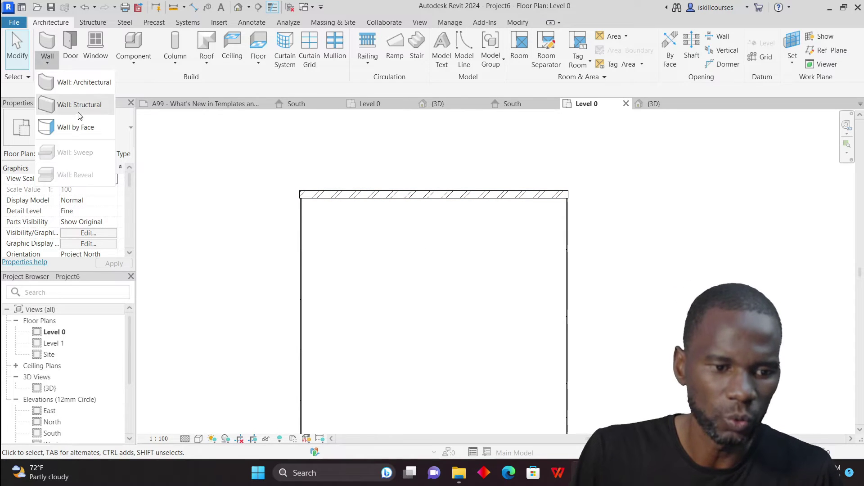
pyautogui.click(68, 81)
pyautogui.click(114, 126)
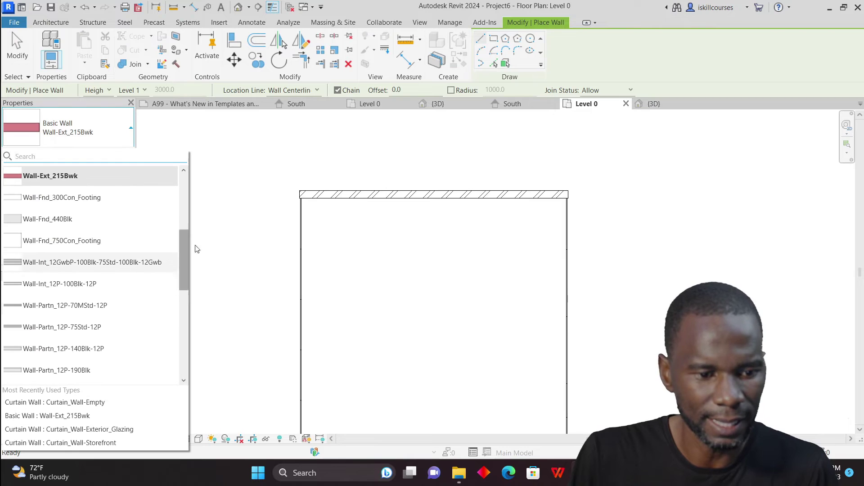
pyautogui.moveTo(182, 262); pyautogui.dragTo(180, 339)
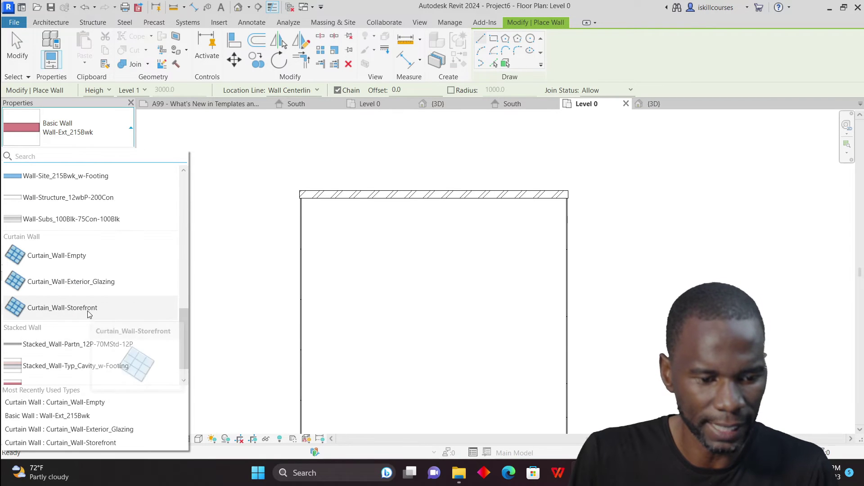
pyautogui.click(62, 310)
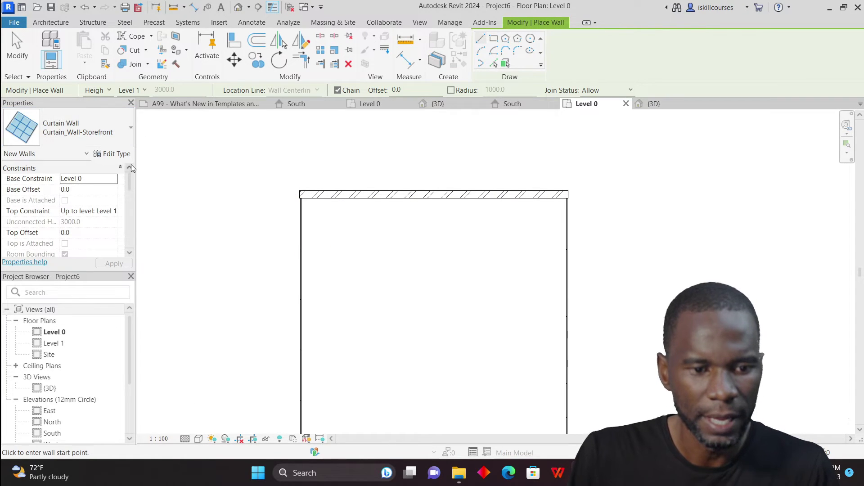
# - Draw a 3200 mm storefront curtain wall along the back brick wall's centreline, starting 2000 mm from its right end
pyautogui.scroll(2, 496, 197)
pyautogui.click(496, 194)
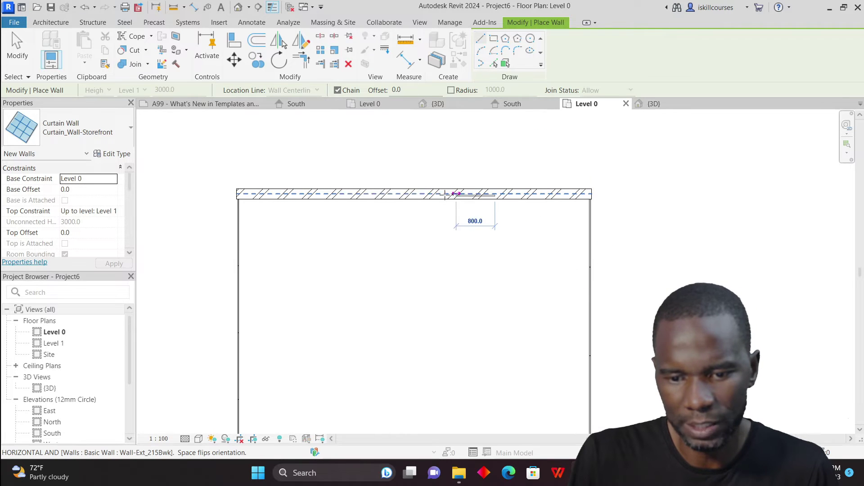
pyautogui.click(339, 193)
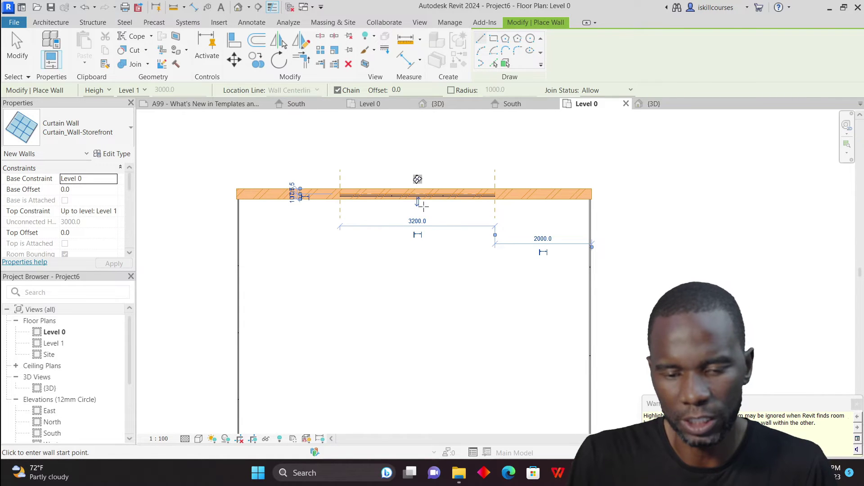
pyautogui.click(858, 404)
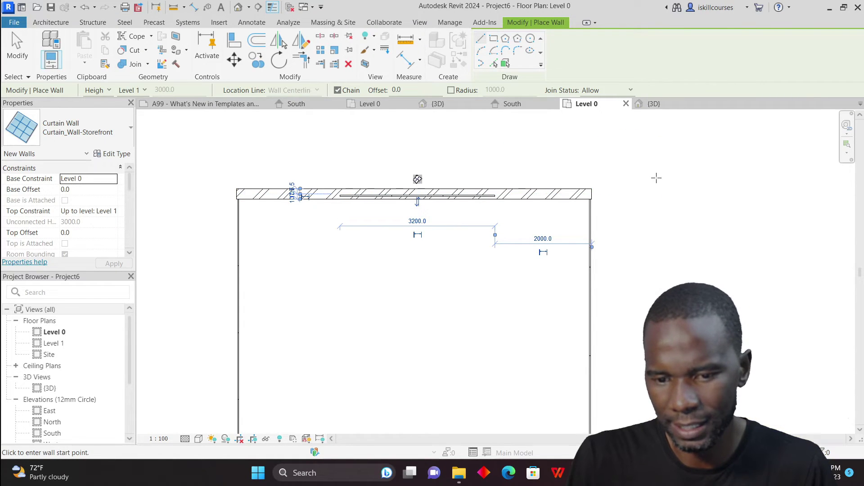
pyautogui.scroll(2, 450, 197)
pyautogui.rightClick(470, 150)
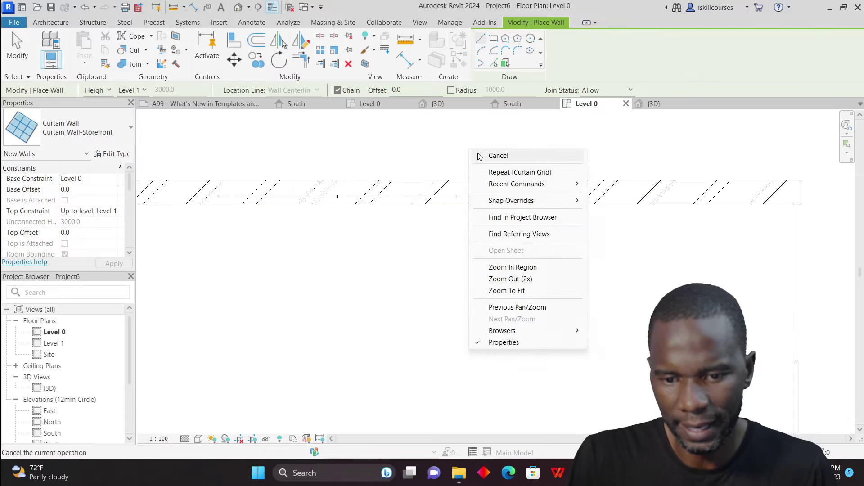
pyautogui.click(480, 156)
# - Cut the back brick wall's geometry with the embedded storefront curtain wall and check the opening in the 3D view
pyautogui.scroll(-1, 492, 203)
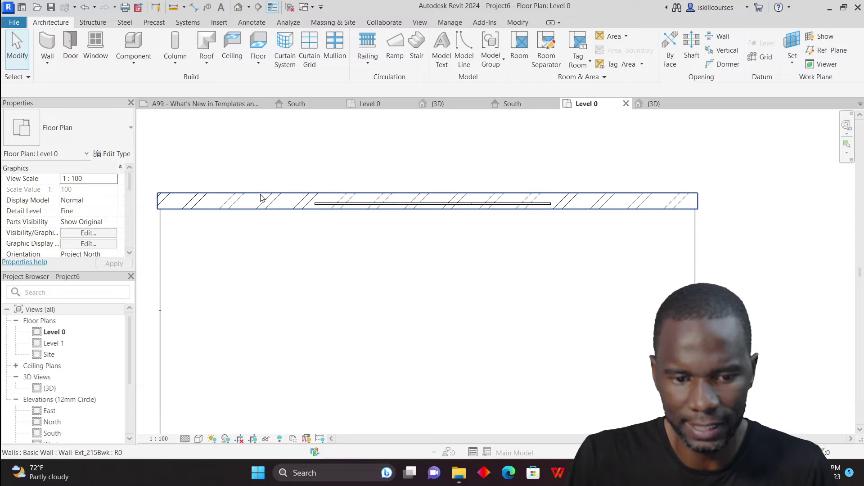
pyautogui.click(520, 23)
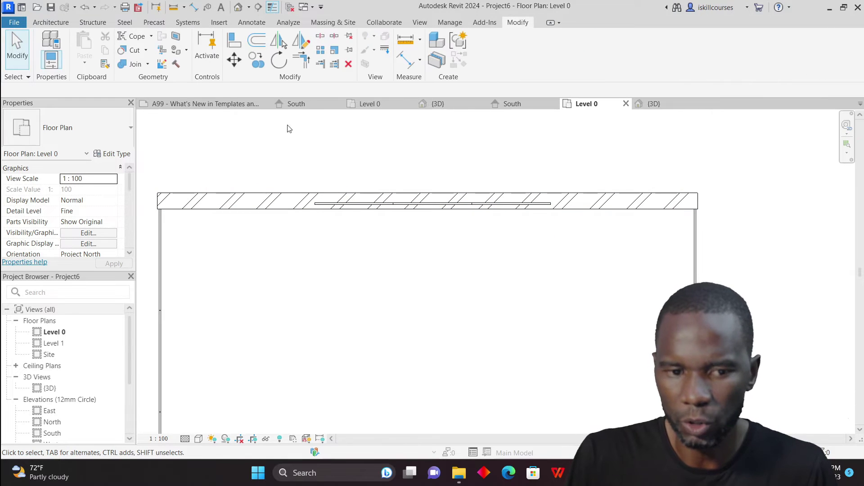
pyautogui.click(147, 50)
pyautogui.click(135, 67)
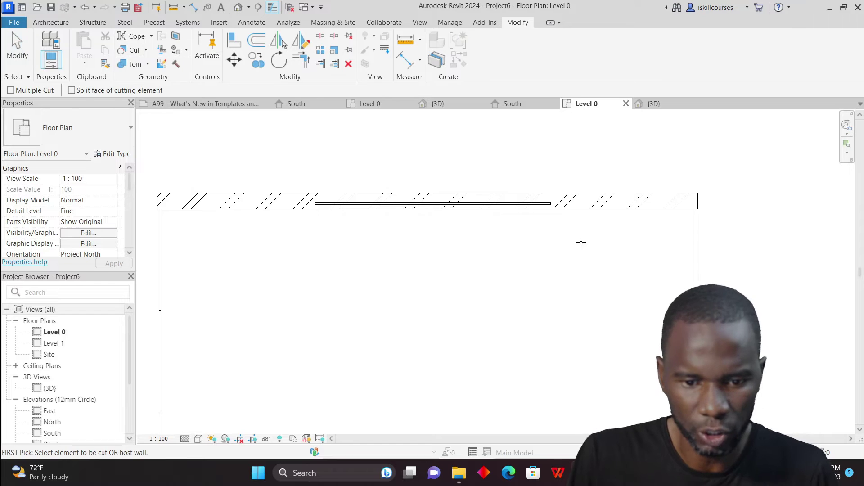
pyautogui.click(599, 211)
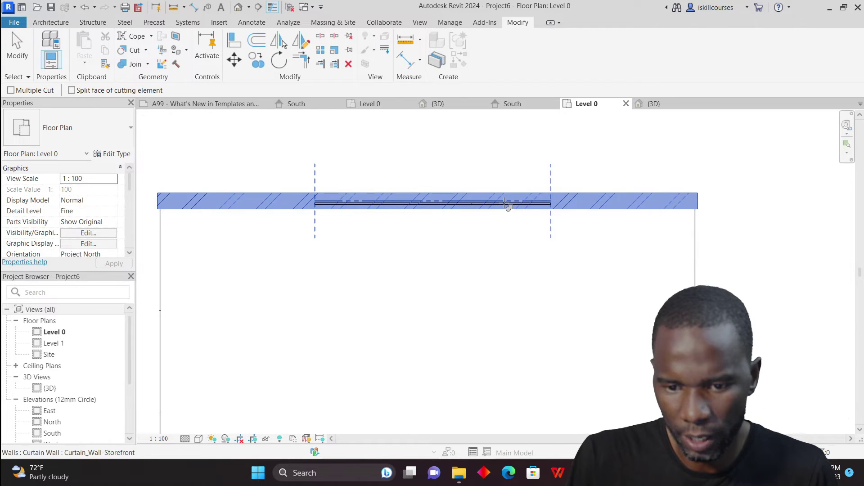
pyautogui.click(509, 206)
pyautogui.scroll(-2, 436, 209)
pyautogui.rightClick(430, 172)
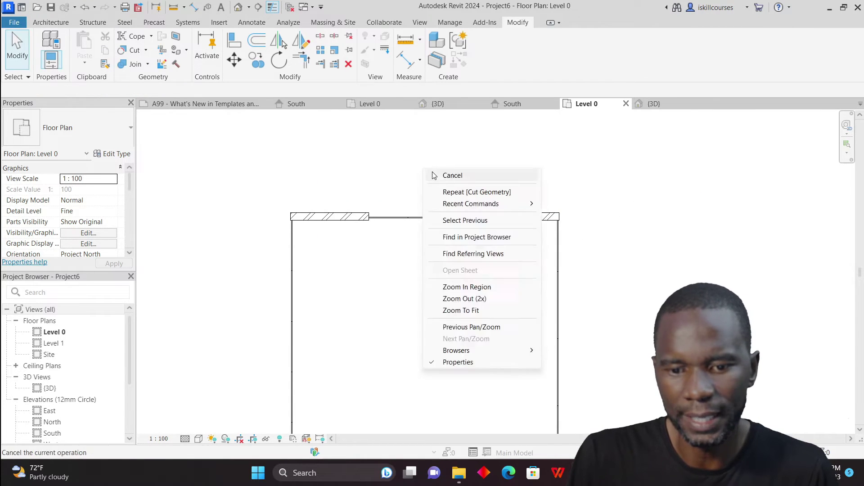
pyautogui.click(450, 179)
pyautogui.click(653, 104)
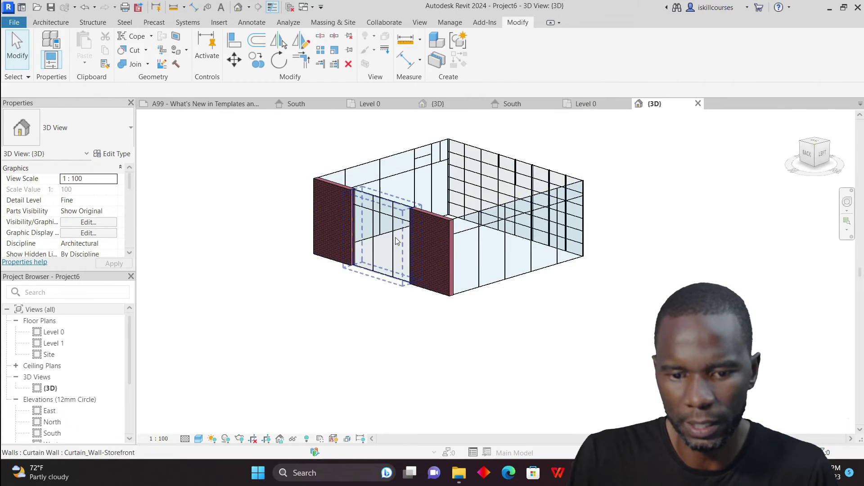
pyautogui.scroll(5, 363, 224)
pyautogui.scroll(-5, 389, 232)
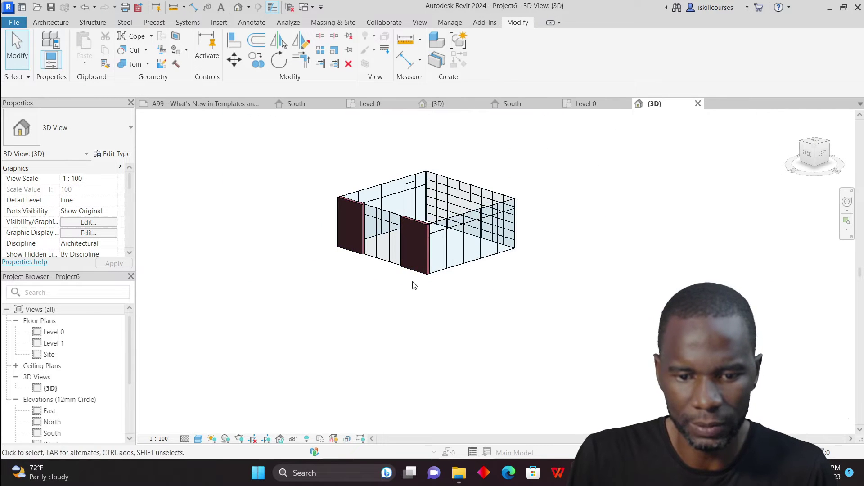
# - On the Level 0 floor plan, shift the embedded 3200 mm storefront curtain wall along the back brick wall towards its left end
pyautogui.click(587, 104)
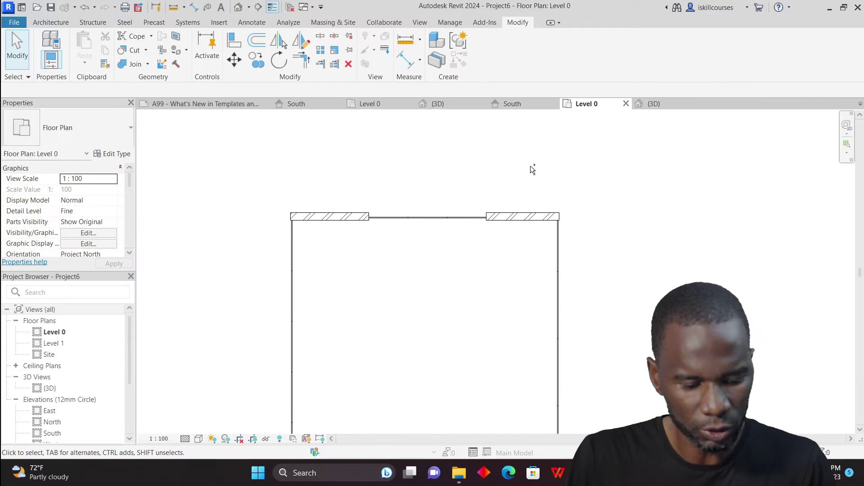
pyautogui.scroll(2, 459, 245)
pyautogui.click(456, 204)
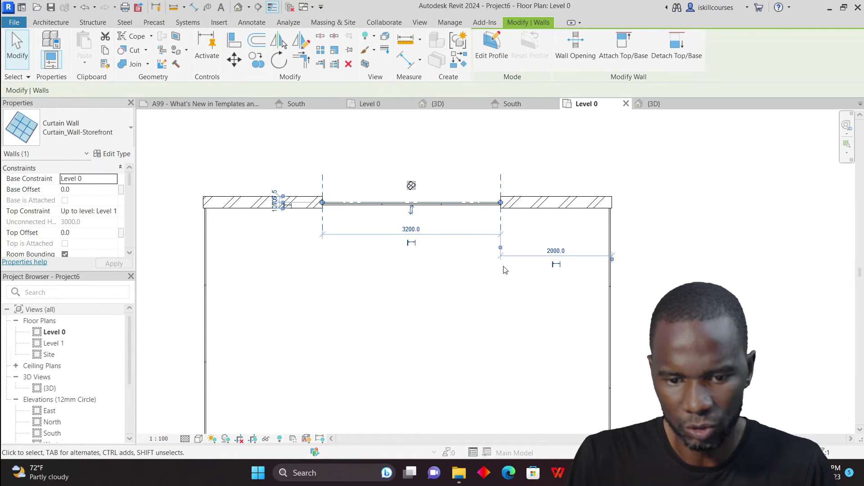
pyautogui.press('Left')
pyautogui.press('Left')
pyautogui.press('Left')
pyautogui.press('Left')
pyautogui.press('Left')
pyautogui.press('Left')
pyautogui.press('Left')
pyautogui.press('Left')
pyautogui.press('Left')
pyautogui.press('Left')
pyautogui.press('Left')
pyautogui.press('Left')
pyautogui.press('Left')
pyautogui.press('Left')
pyautogui.press('Left')
pyautogui.press('Left')
pyautogui.press('Left')
pyautogui.click(501, 135)
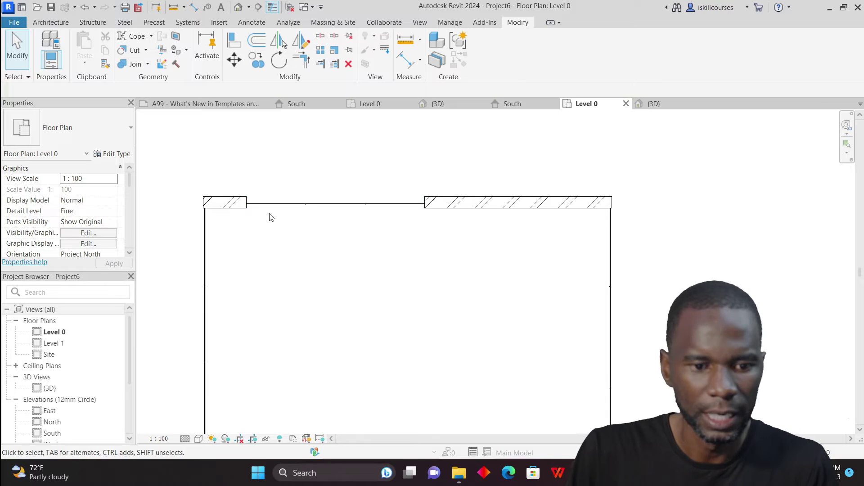
# - Start another architectural wall with the Curtain_Wall-Storefront type and enable Automatically Embed in its type properties
pyautogui.click(51, 22)
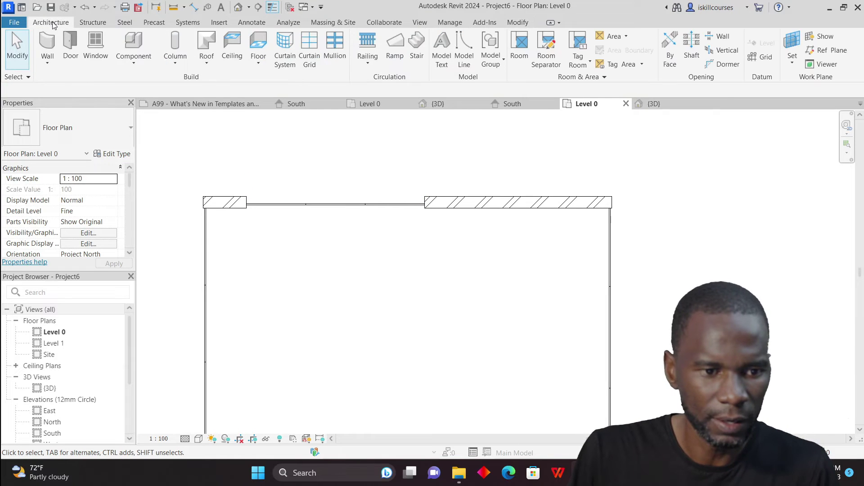
pyautogui.click(47, 67)
pyautogui.click(77, 81)
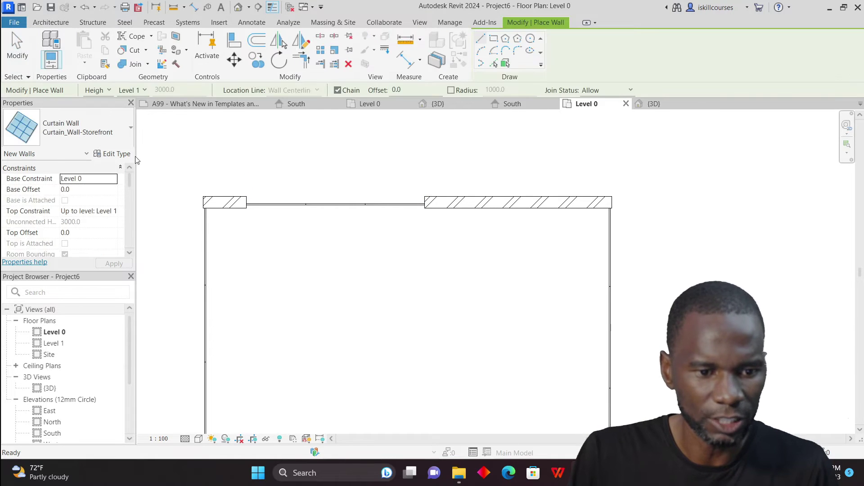
pyautogui.click(121, 126)
pyautogui.click(80, 293)
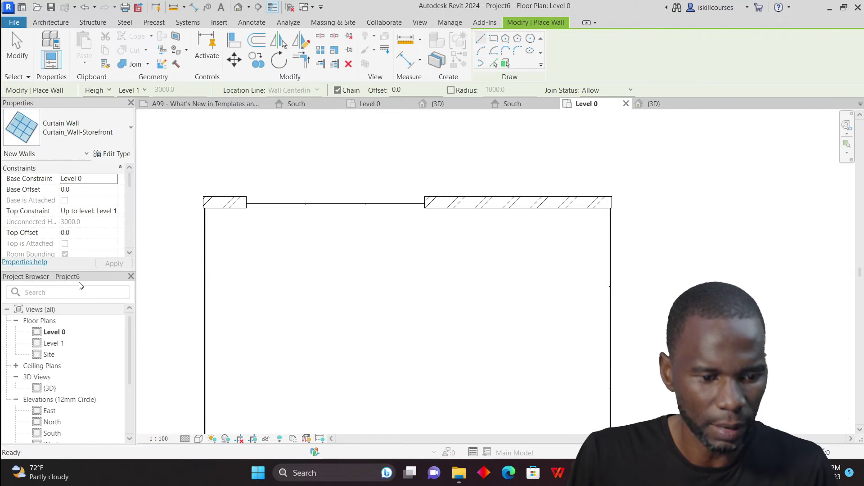
pyautogui.click(112, 155)
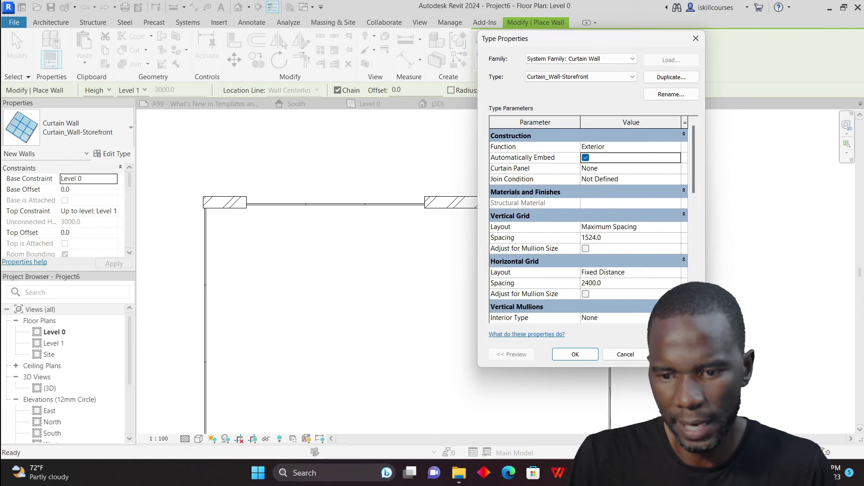
pyautogui.click(576, 355)
# - Draw a 2300 mm storefront curtain wall along the centreline of the back brick wall's right-hand portion
pyautogui.scroll(3, 585, 203)
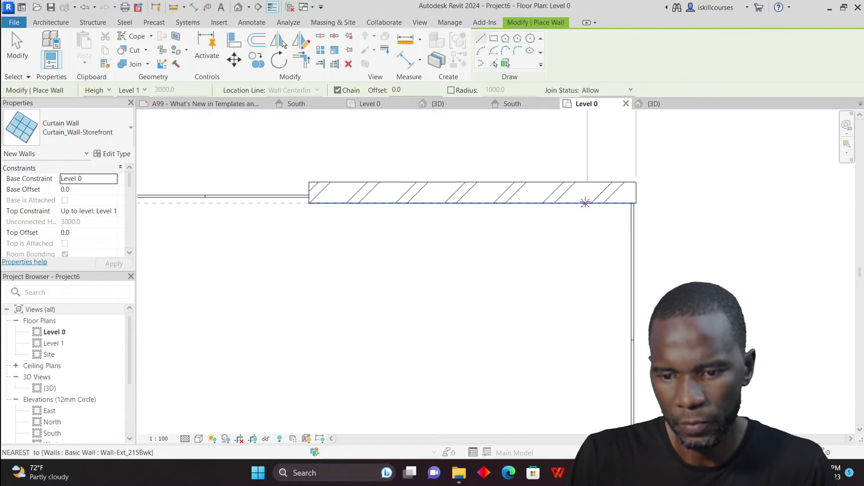
pyautogui.click(591, 193)
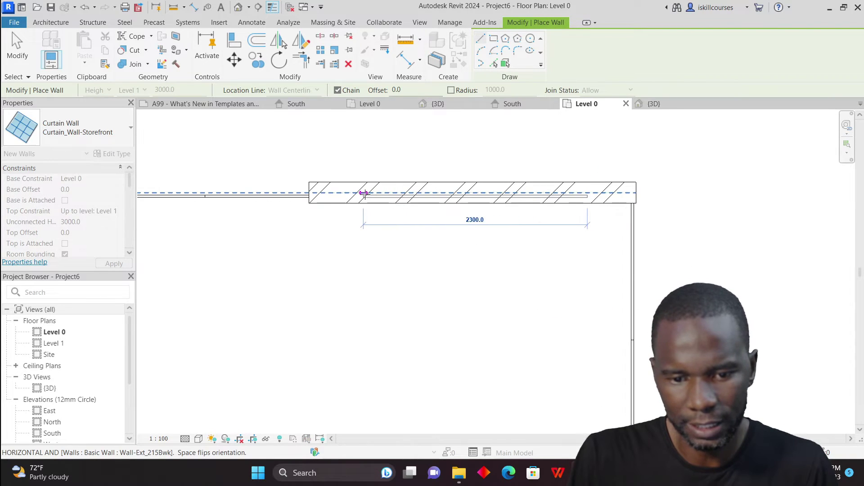
pyautogui.click(364, 194)
pyautogui.rightClick(521, 152)
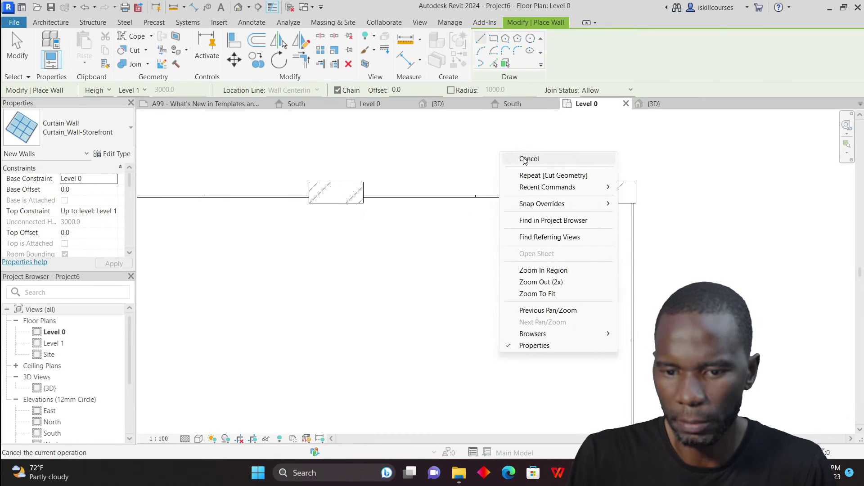
pyautogui.click(525, 159)
# - Examine the two storefront openings in the back brick wall and the adjoining side curtain wall in the 3D view
pyautogui.click(650, 105)
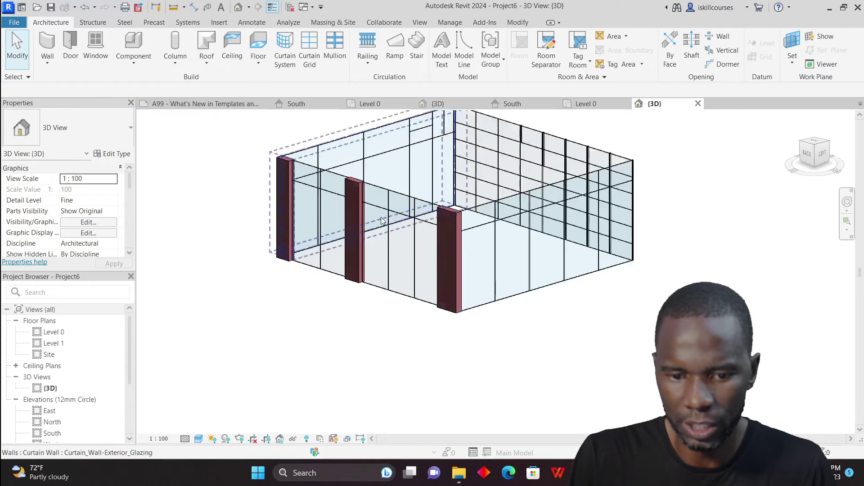
pyautogui.scroll(-3, 382, 221)
pyautogui.keyDown('shift'); pyautogui.moveTo(314, 299); pyautogui.dragTo(802, 287, button='middle'); pyautogui.keyUp('shift')
pyautogui.keyDown('shift'); pyautogui.moveTo(581, 306); pyautogui.dragTo(774, 310, button='middle'); pyautogui.keyUp('shift')
pyautogui.scroll(3, 396, 225)
pyautogui.scroll(-1, 396, 225)
pyautogui.keyDown('shift'); pyautogui.moveTo(518, 315); pyautogui.dragTo(520, 351, button='middle'); pyautogui.keyUp('shift')
pyautogui.scroll(2, 520, 351)
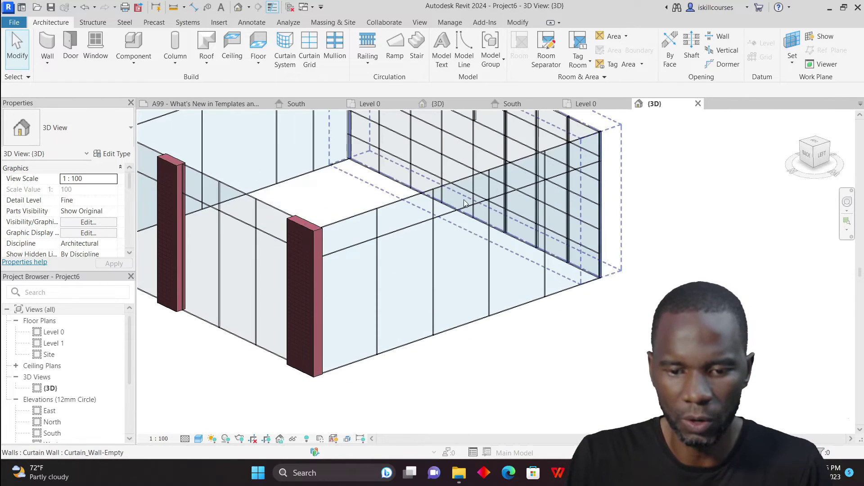
pyautogui.scroll(-3, 468, 336)
pyautogui.scroll(4, 468, 336)
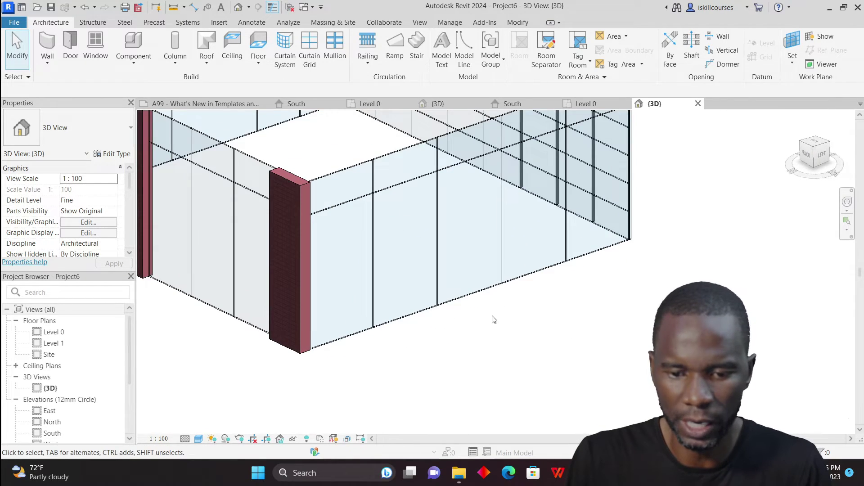
pyautogui.scroll(-3, 497, 330)
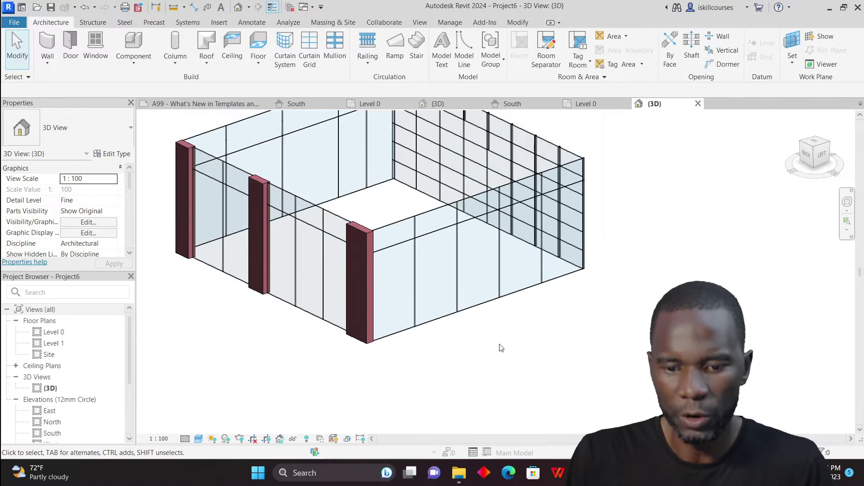
# - Change the middle lower glazed panel of the left-side storefront curtain wall to System Panel Solid
pyautogui.click(492, 303)
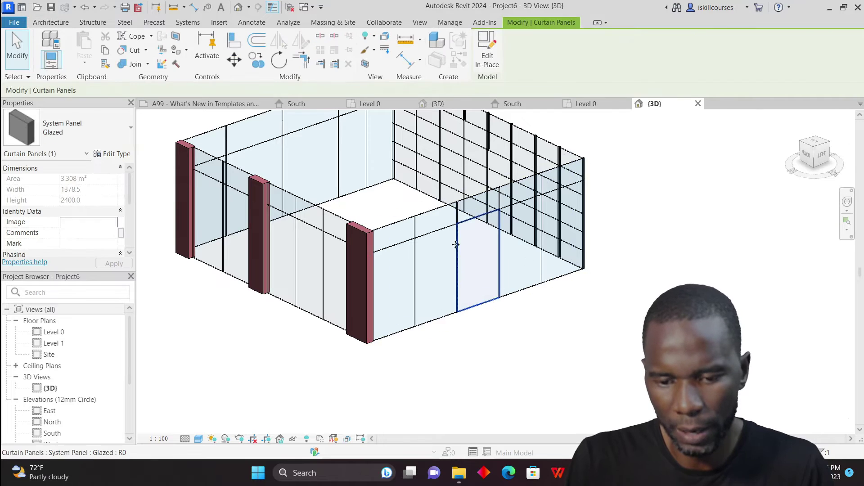
pyautogui.click(98, 124)
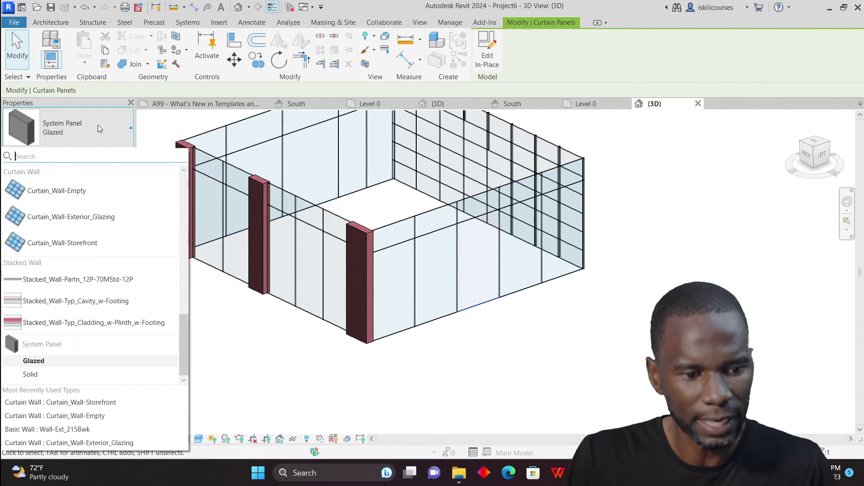
pyautogui.click(31, 374)
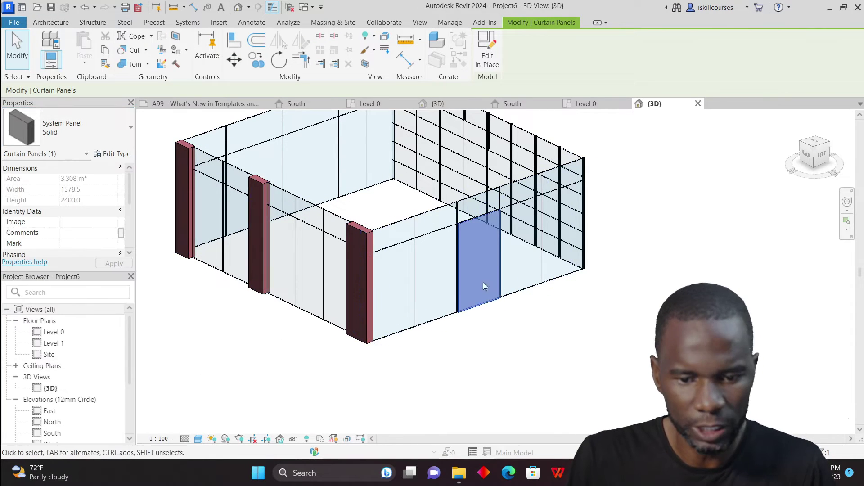
pyautogui.scroll(1, 482, 285)
pyautogui.press('Escape')
pyautogui.scroll(5, 471, 234)
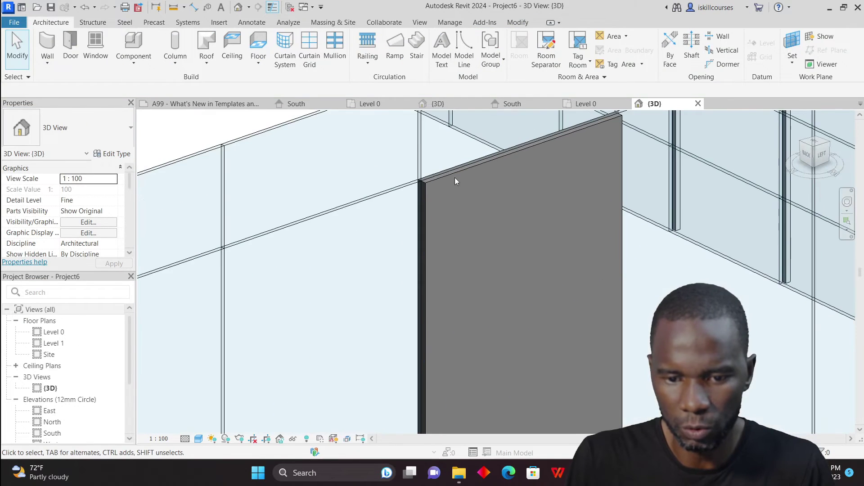
pyautogui.scroll(-6, 466, 312)
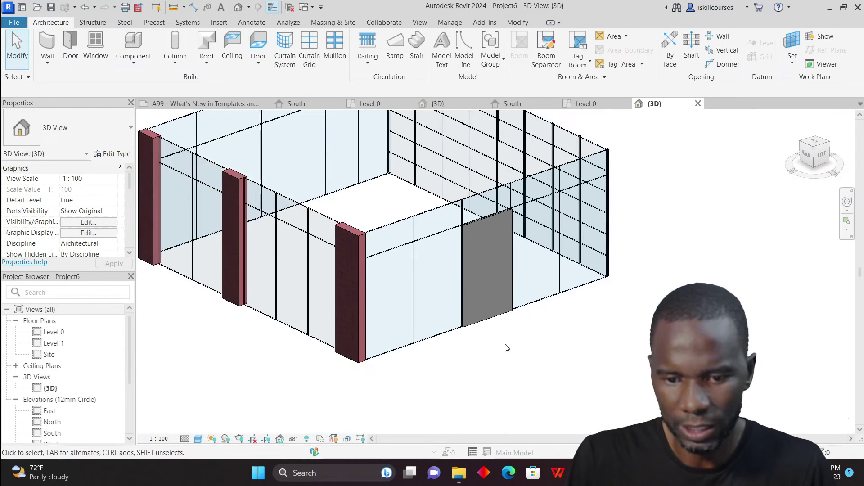
# - Review the panel types available for the lower end panel farthest from the brick wall, keeping it Glazed
pyautogui.press('Tab')
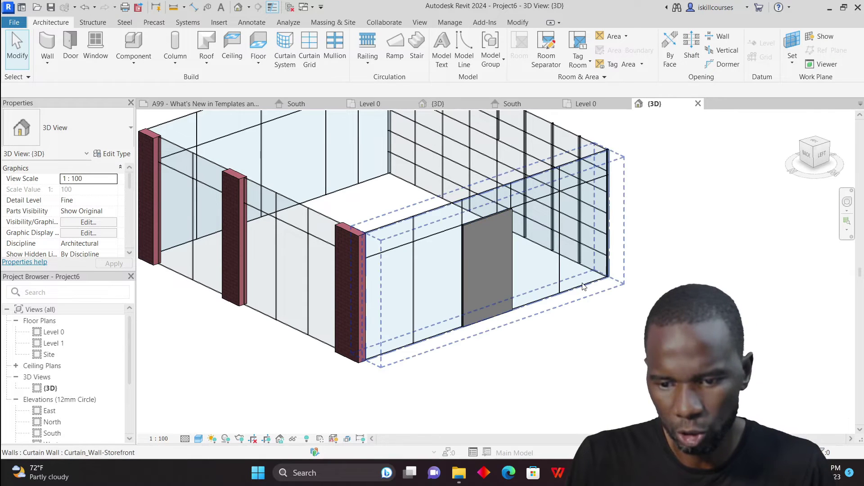
pyautogui.press('Tab')
pyautogui.click(584, 286)
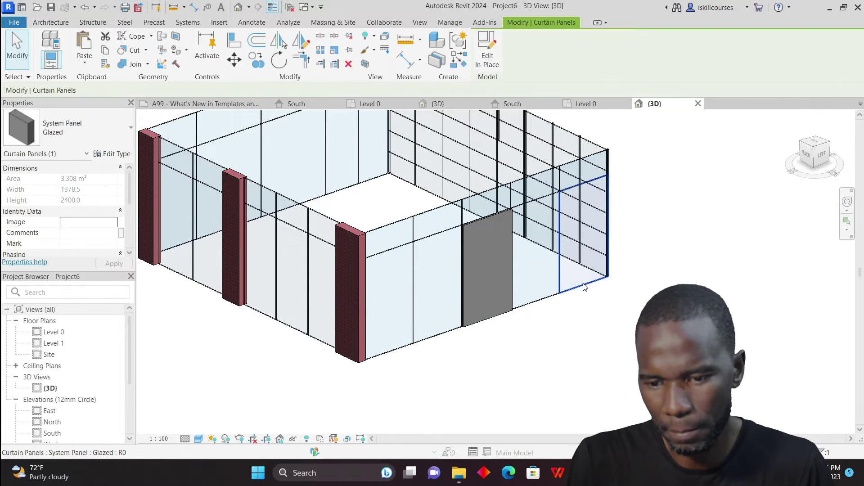
pyautogui.click(113, 129)
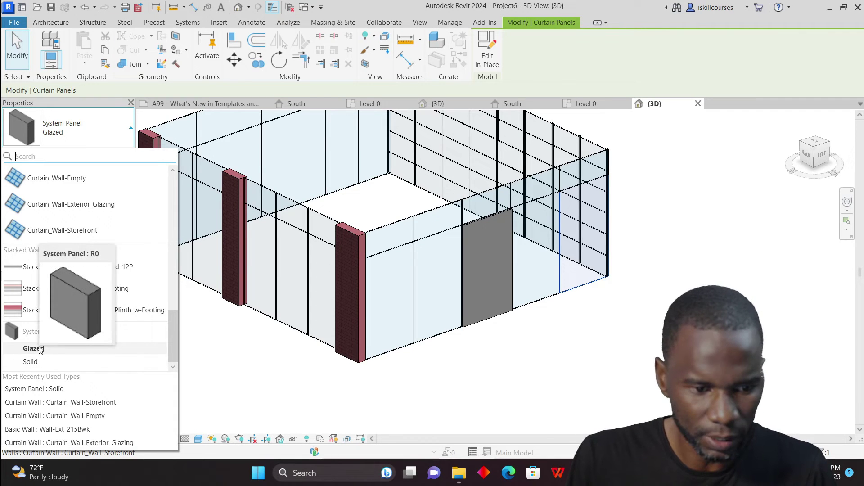
pyautogui.scroll(5, 63, 232)
pyautogui.scroll(-5, 63, 232)
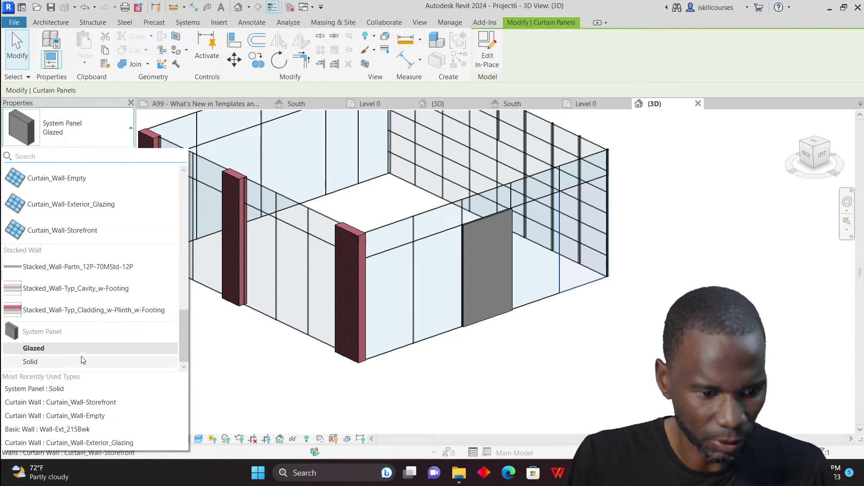
pyautogui.click(35, 349)
pyautogui.press('Escape')
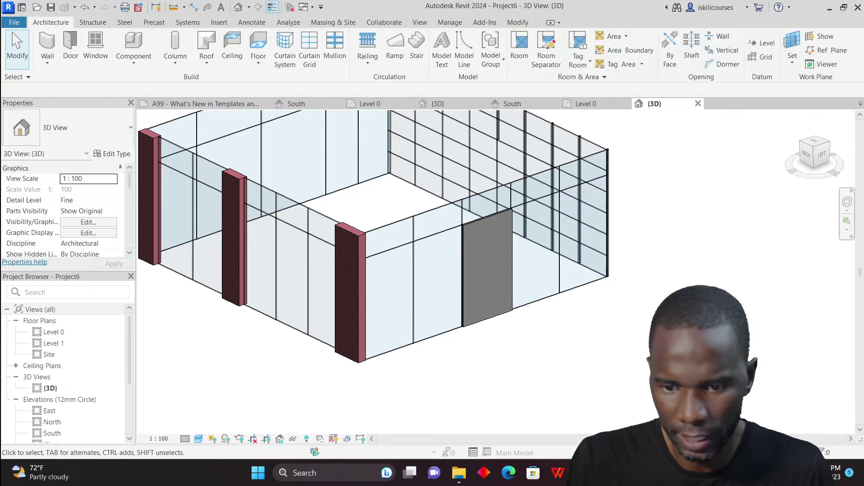
# - Select the solid panel in the side storefront wall and review the types it can be swapped for
pyautogui.scroll(-2, 529, 287)
pyautogui.scroll(5, 528, 287)
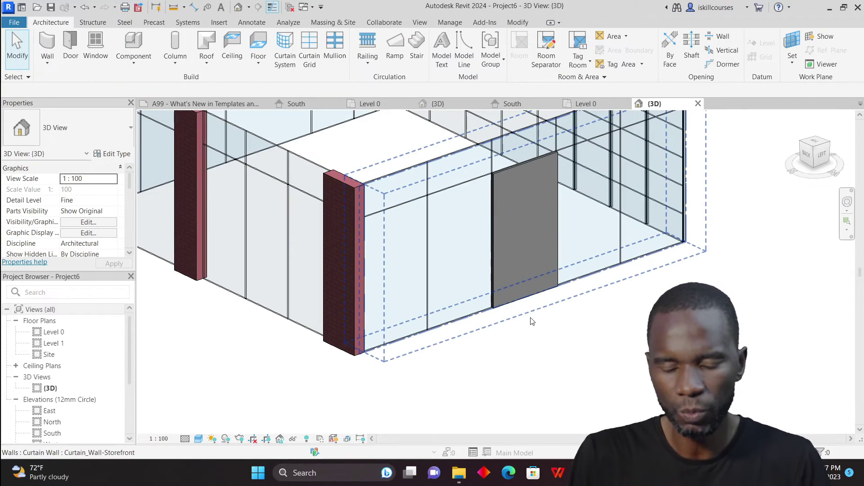
pyautogui.scroll(-3, 532, 320)
pyautogui.scroll(3, 532, 318)
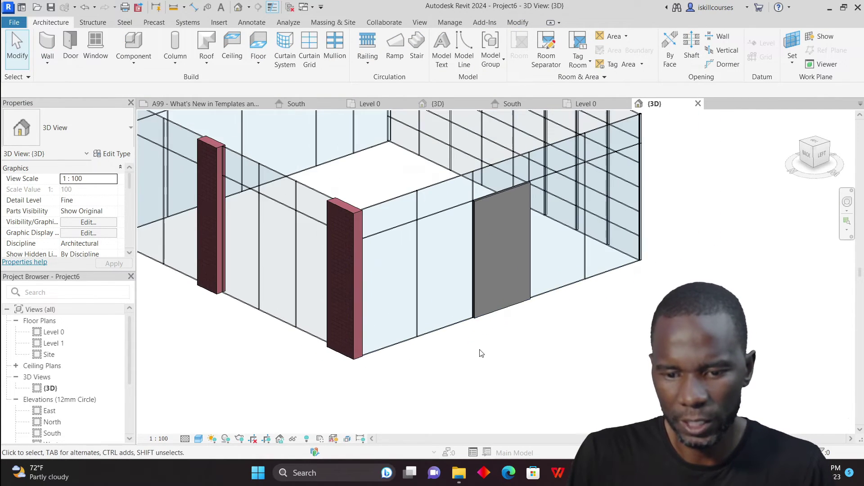
pyautogui.scroll(2, 536, 273)
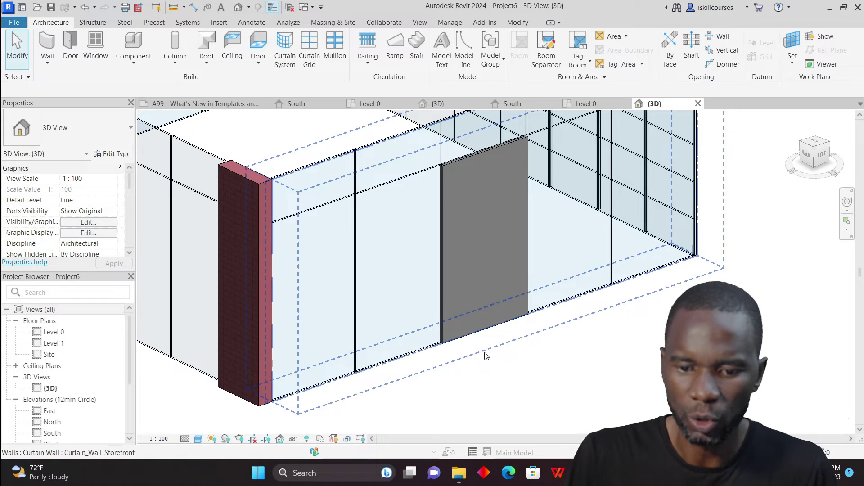
pyautogui.press('Tab')
pyautogui.click(496, 328)
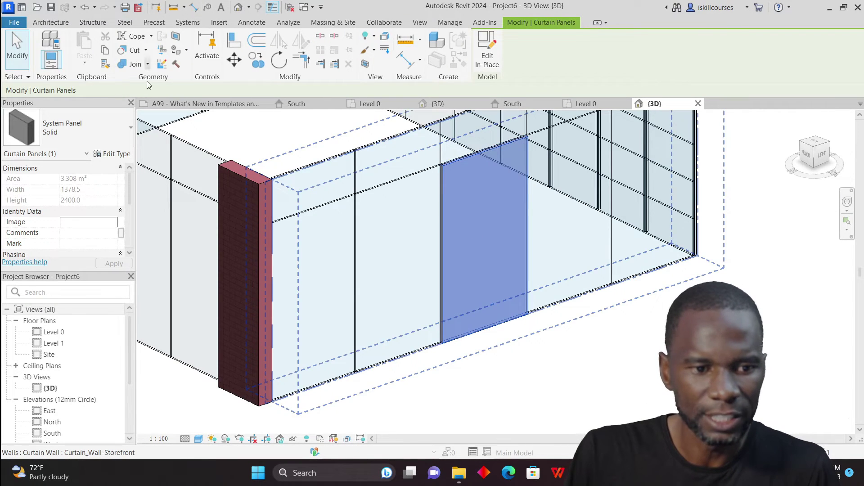
pyautogui.click(99, 128)
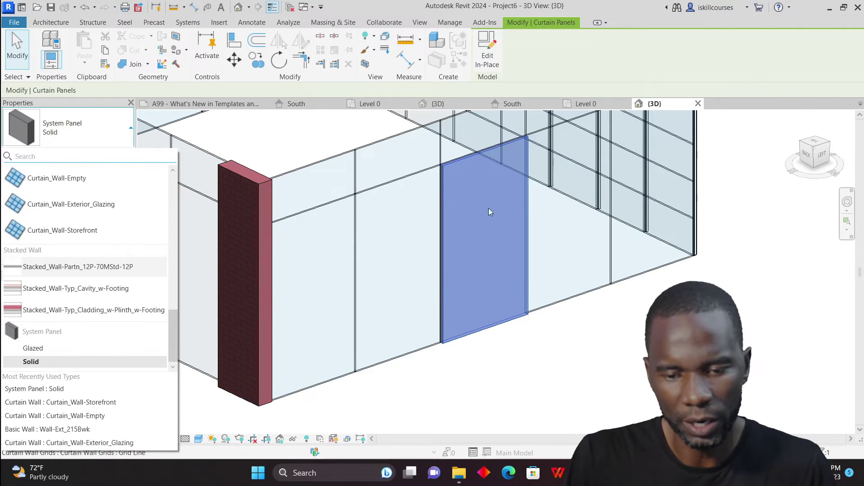
pyautogui.click(603, 338)
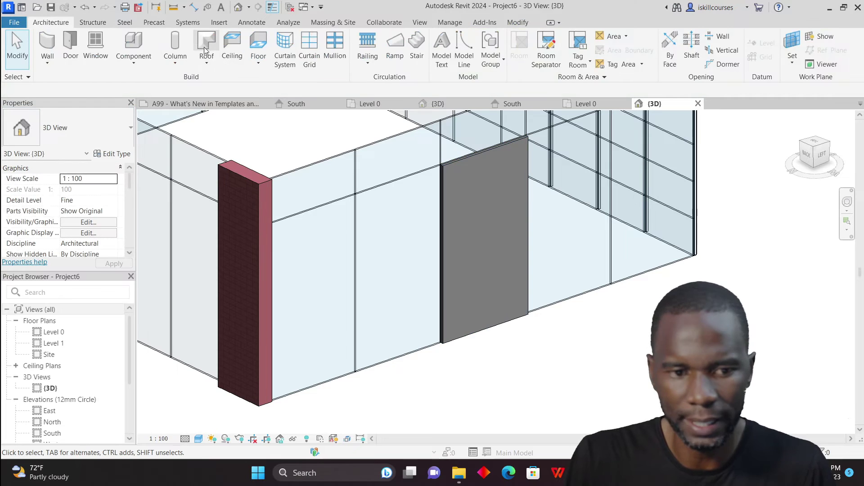
# - Browse the default US family library for loadable curtain wall families, closing the Load Family dialog without loading anything
pyautogui.click(220, 23)
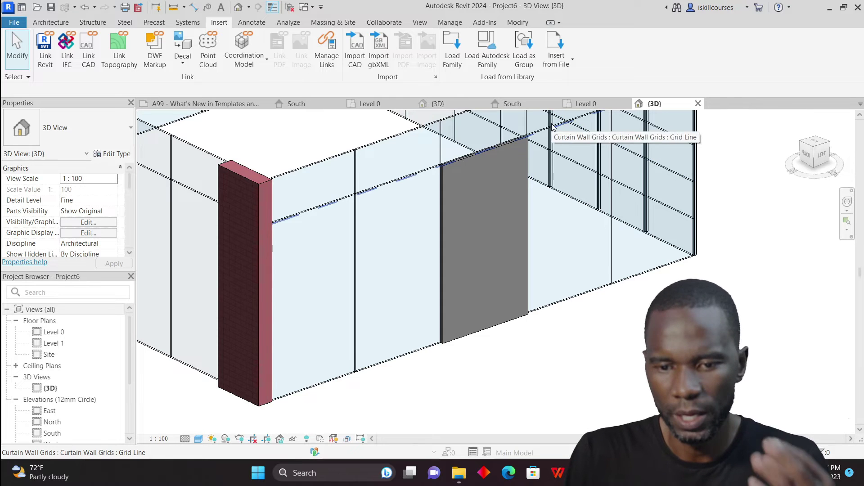
pyautogui.click(448, 41)
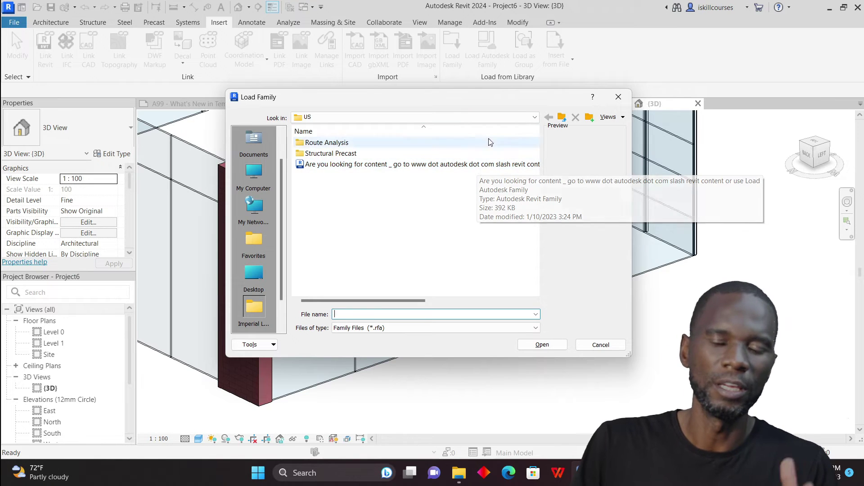
pyautogui.moveTo(455, 103); pyautogui.dragTo(516, 103)
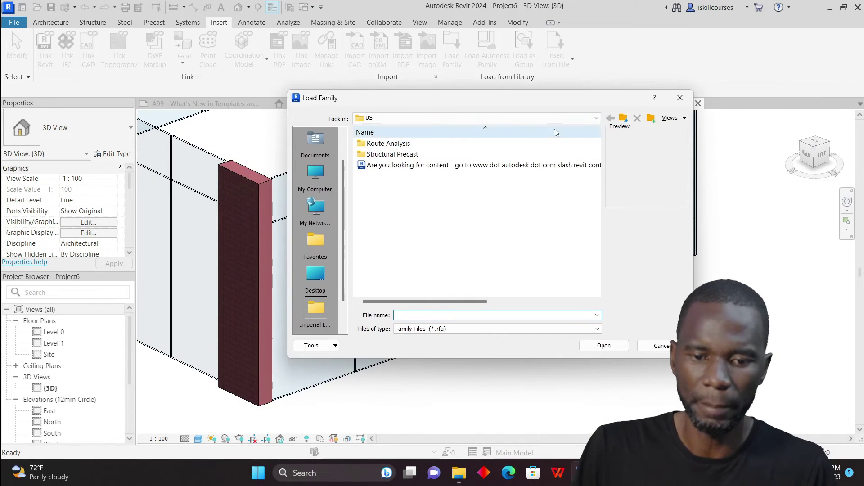
pyautogui.click(597, 118)
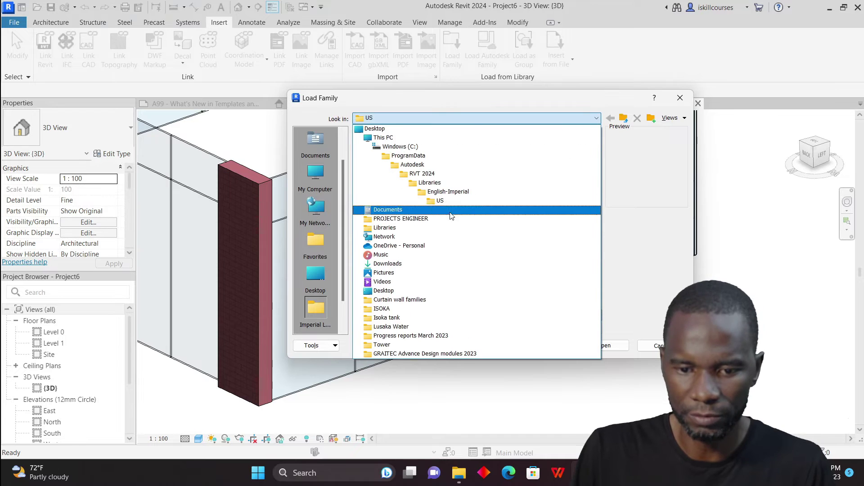
pyautogui.click(442, 201)
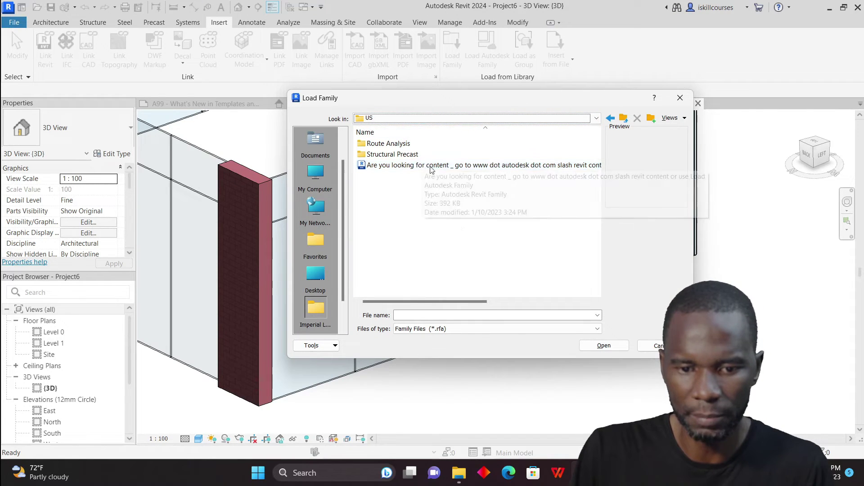
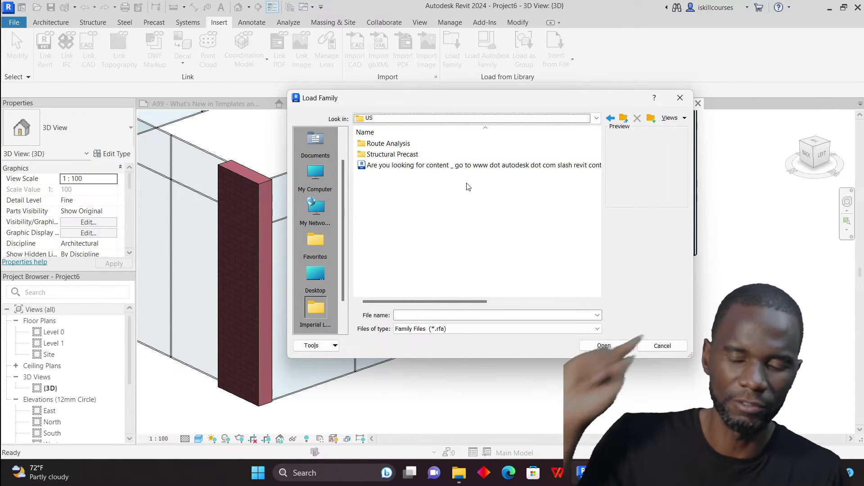
pyautogui.click(680, 98)
# - Load the four Revit families from the desktop's Curtain wall families folder into the project
pyautogui.scroll(-5, 563, 180)
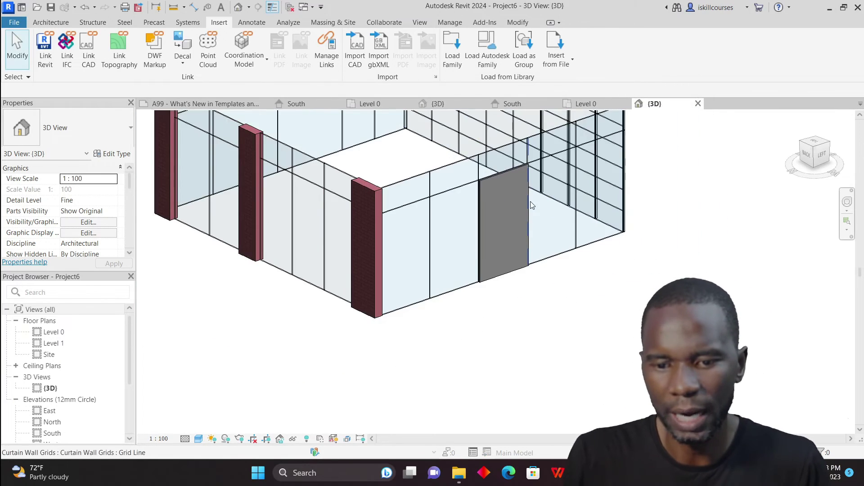
pyautogui.scroll(6, 566, 153)
pyautogui.scroll(-4, 567, 153)
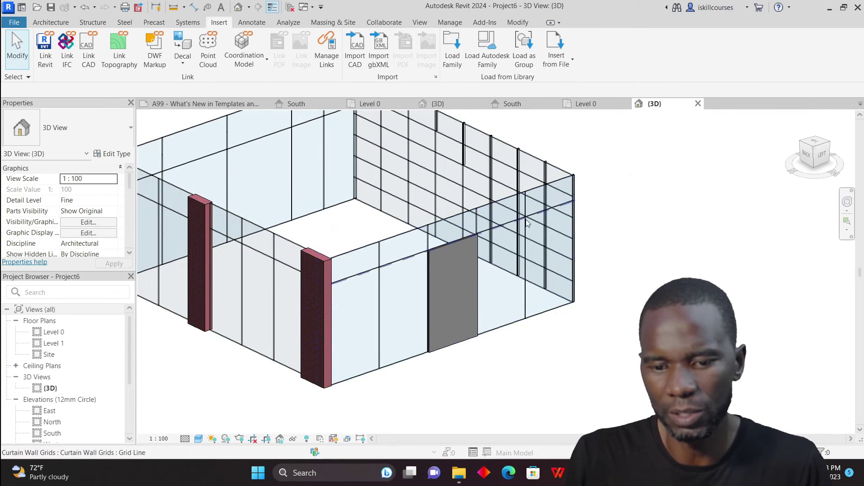
pyautogui.scroll(3, 473, 269)
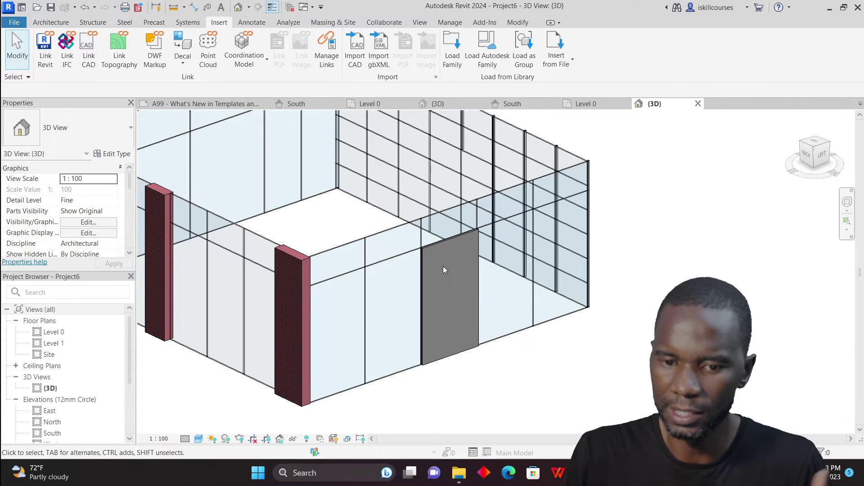
pyautogui.scroll(-2, 500, 282)
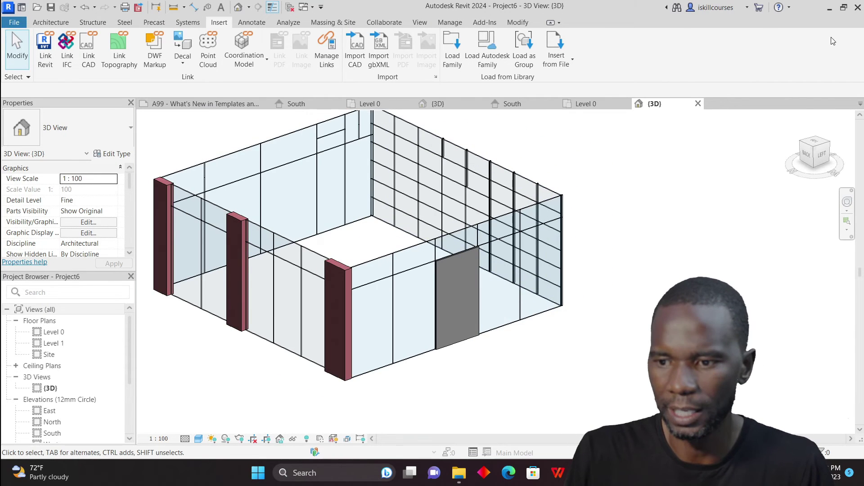
pyautogui.click(829, 9)
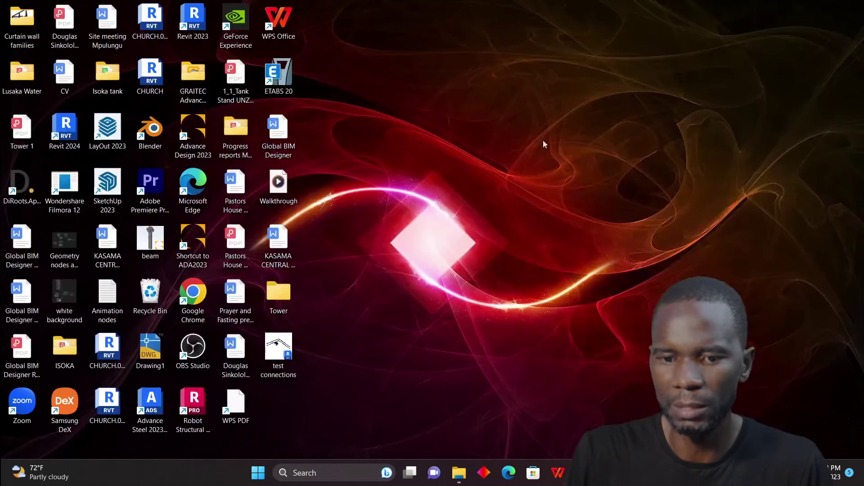
pyautogui.doubleClick(18, 23)
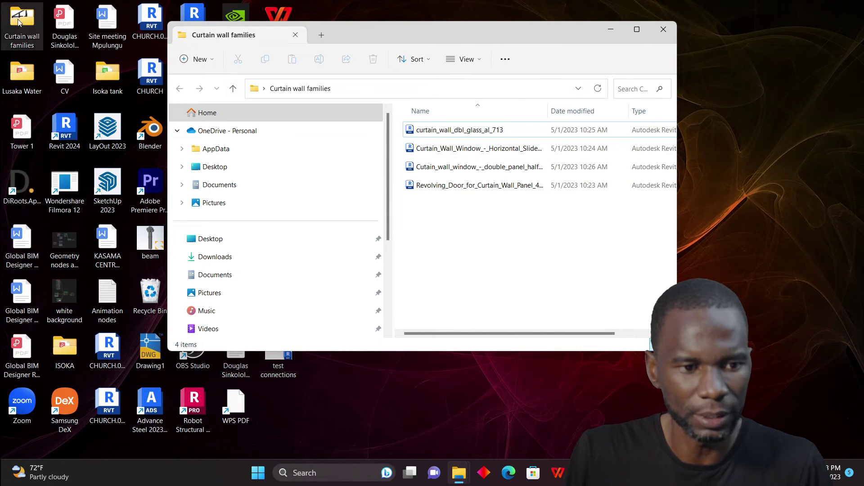
pyautogui.moveTo(584, 256); pyautogui.dragTo(445, 124)
pyautogui.moveTo(502, 215); pyautogui.dragTo(568, 451)
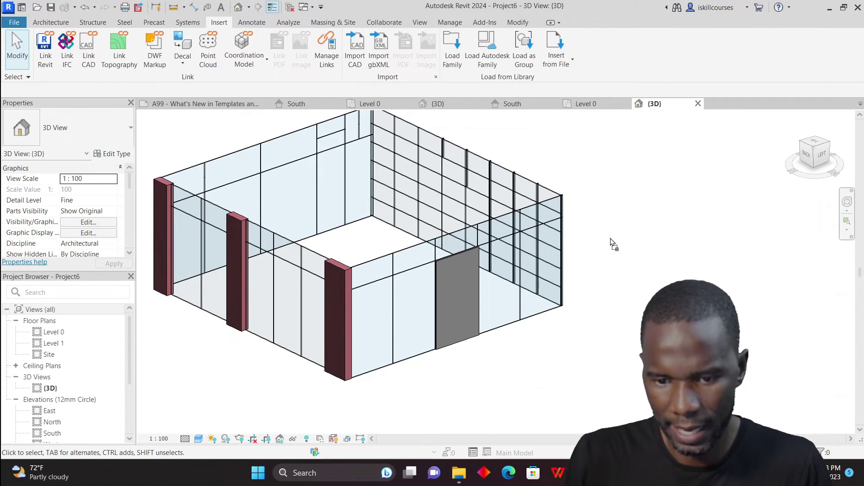
pyautogui.moveTo(614, 245); pyautogui.dragTo(612, 244)
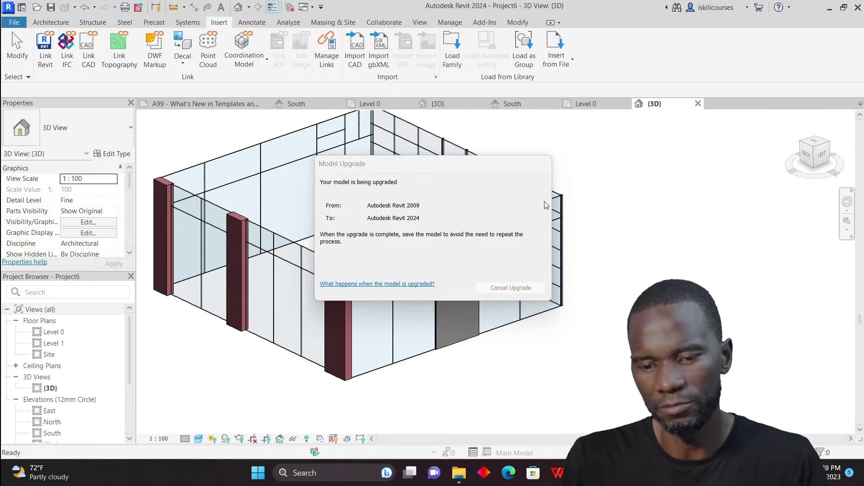
# - Check the newly loaded families among the solid side storefront panel's types, and reopen the Load Family dialog without loading anything
pyautogui.scroll(-2, 631, 270)
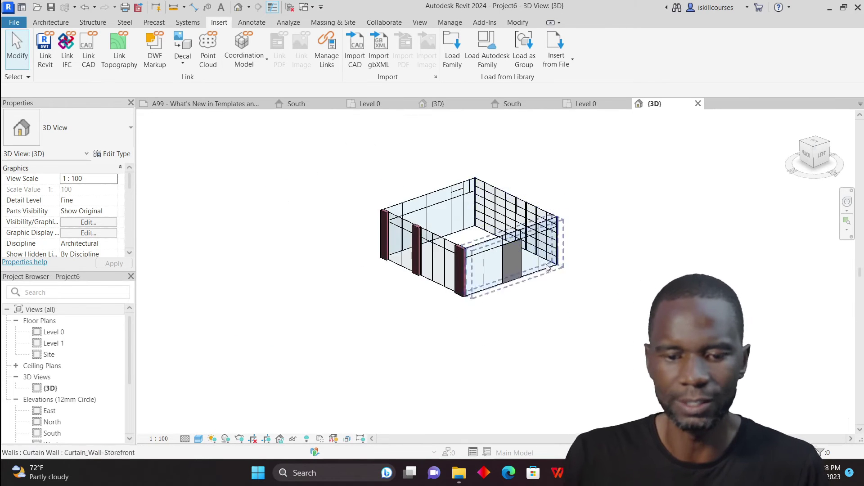
pyautogui.scroll(5, 533, 276)
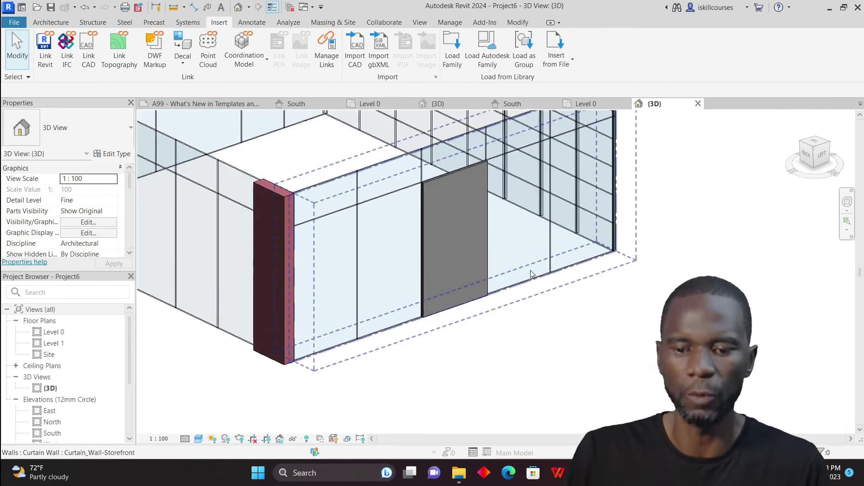
pyautogui.press('Tab')
pyautogui.click(475, 305)
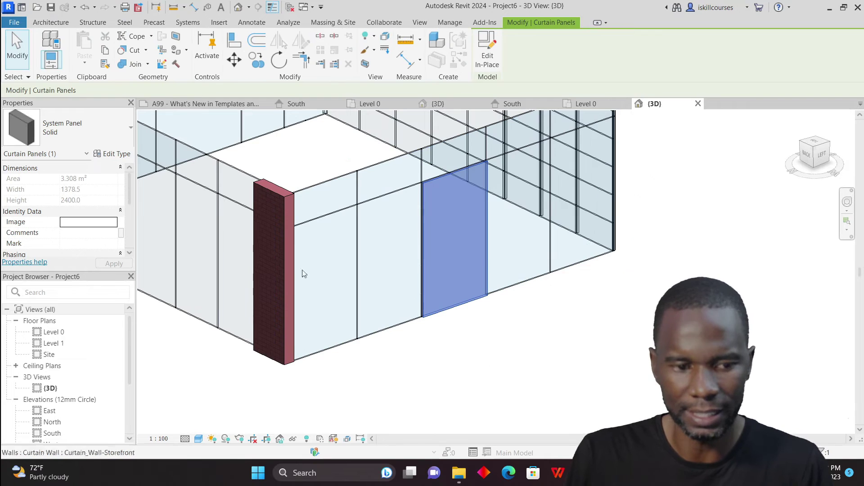
pyautogui.click(104, 126)
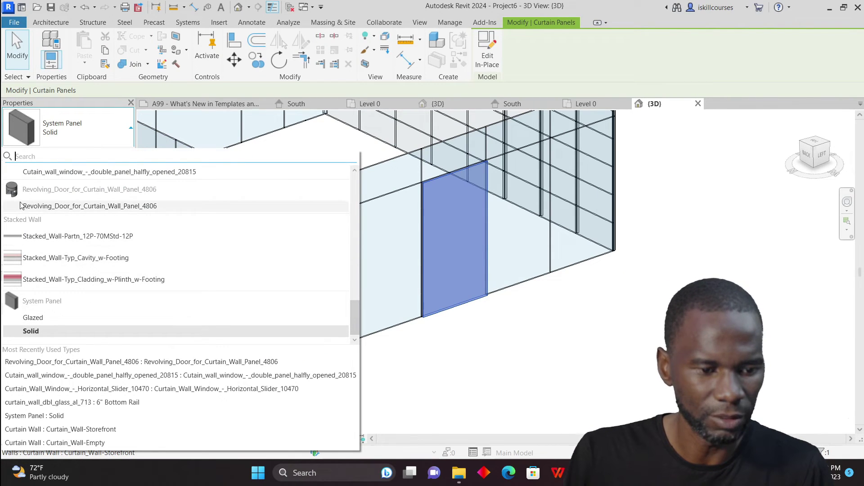
pyautogui.click(556, 325)
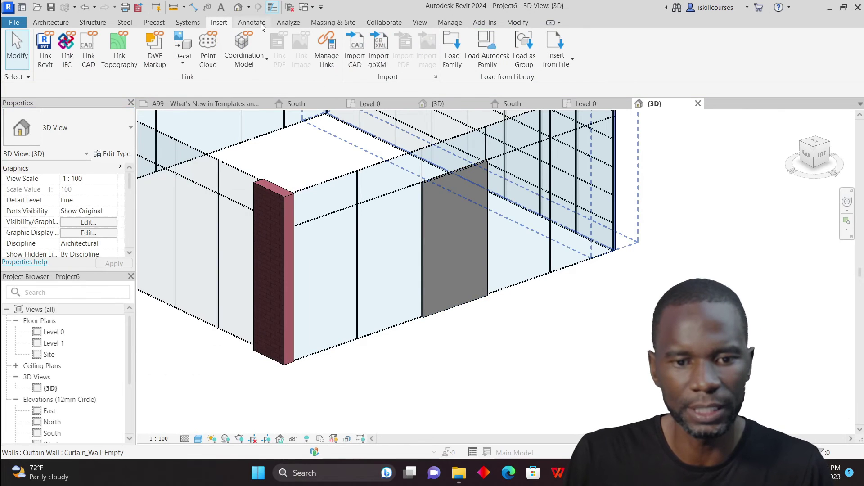
pyautogui.click(452, 45)
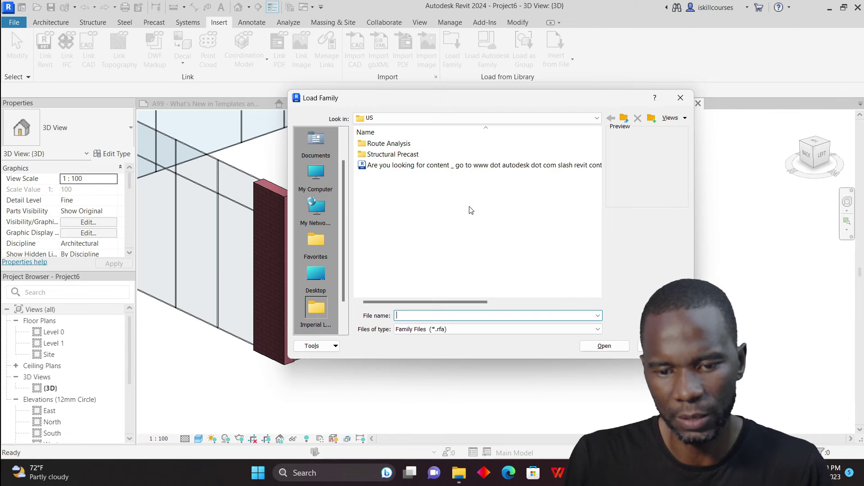
pyautogui.click(689, 103)
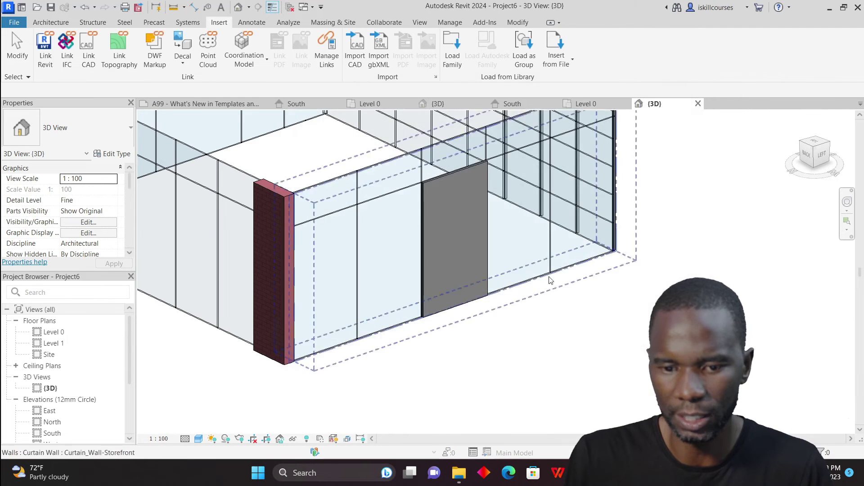
# - Try the Cutain_wall_window_-_double_panel_halfly_opened_20815 type on the solid side storefront panel, inspect it and undo the swap
pyautogui.press('Tab')
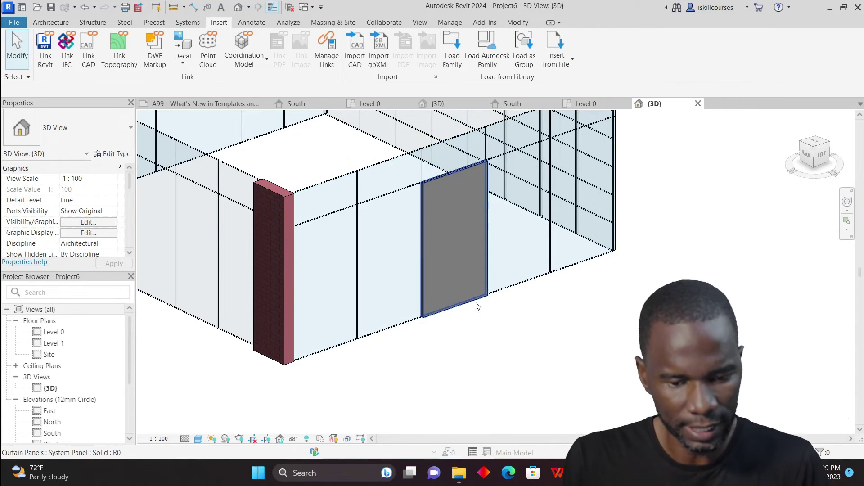
pyautogui.click(477, 303)
pyautogui.click(104, 127)
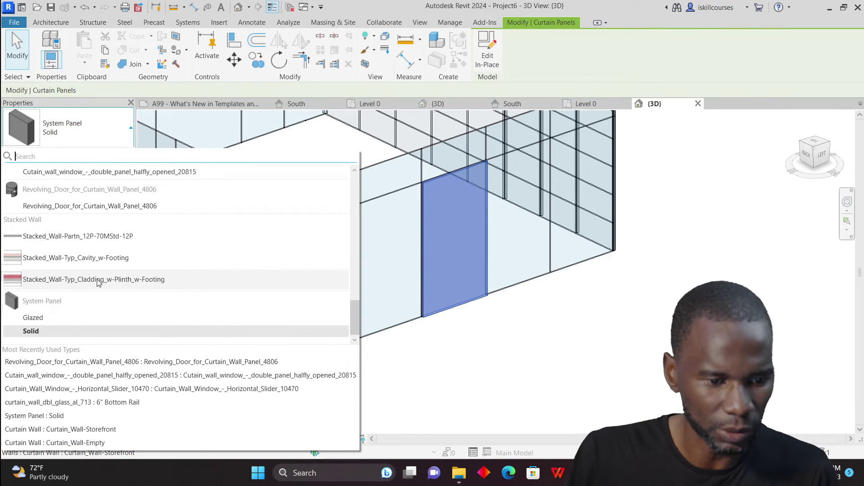
pyautogui.scroll(3, 98, 279)
pyautogui.click(110, 270)
pyautogui.click(558, 354)
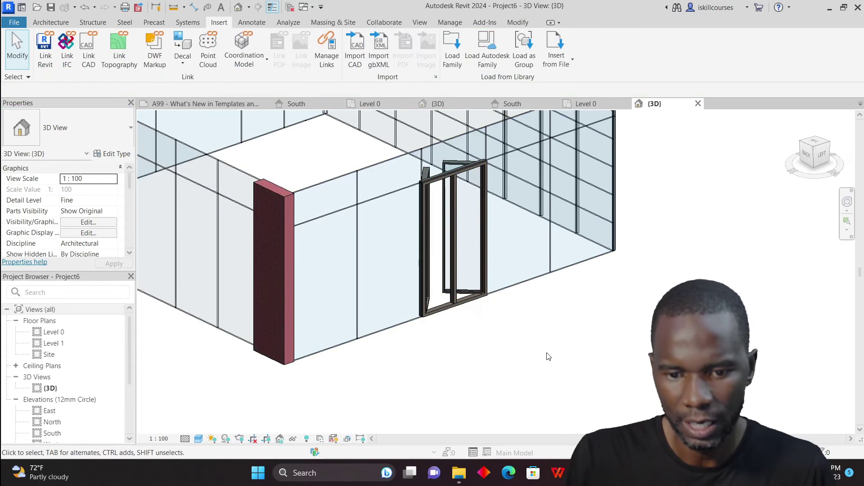
pyautogui.scroll(4, 471, 269)
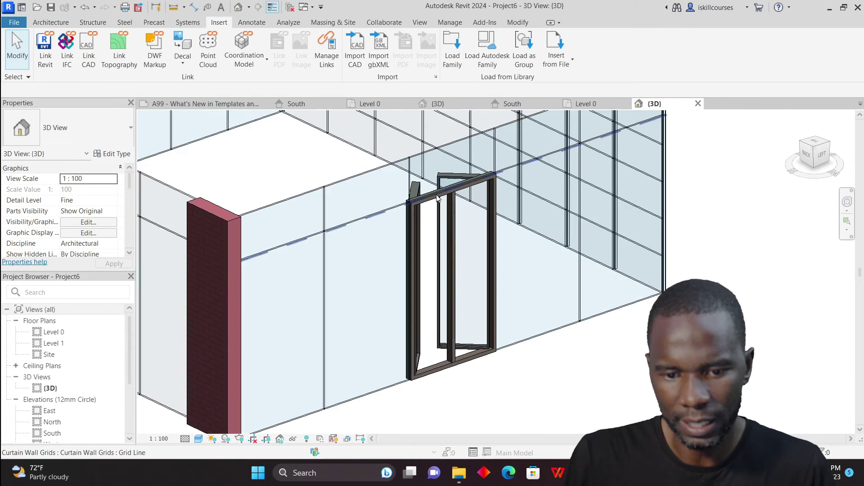
pyautogui.scroll(2, 437, 195)
pyautogui.scroll(-2, 439, 236)
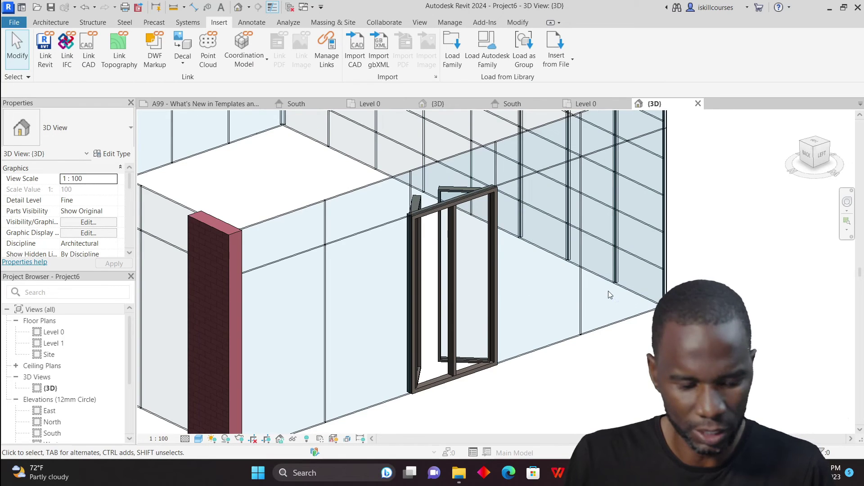
pyautogui.hotkey('ctrl', 'z')
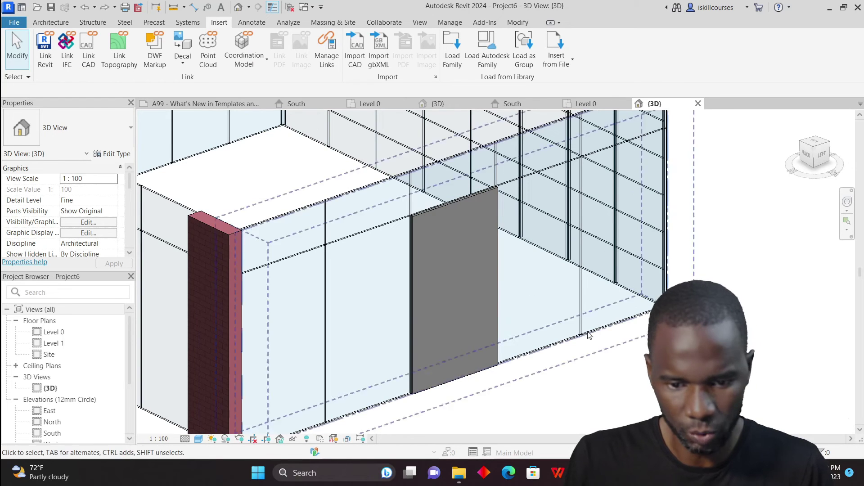
# - Change the solid side storefront panel to the curtain_wall_dbl_glass_al_713 door with the 10" Bottom Rail type
pyautogui.click(484, 367)
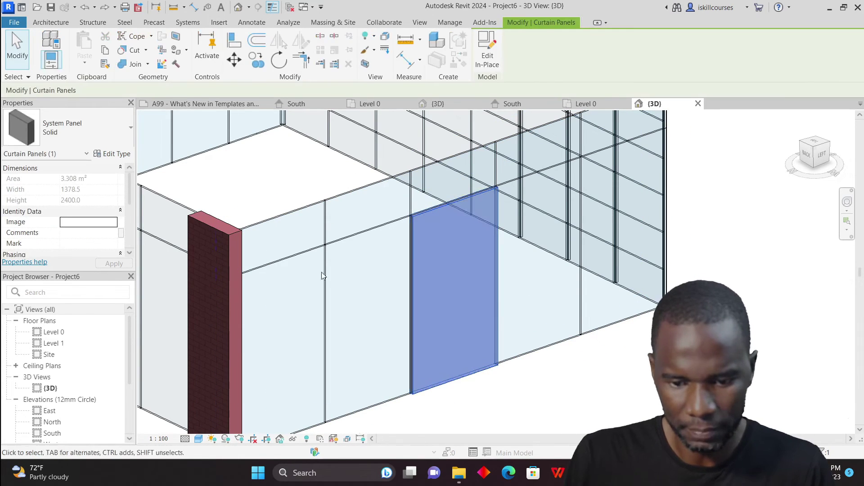
pyautogui.click(115, 135)
pyautogui.scroll(3, 72, 242)
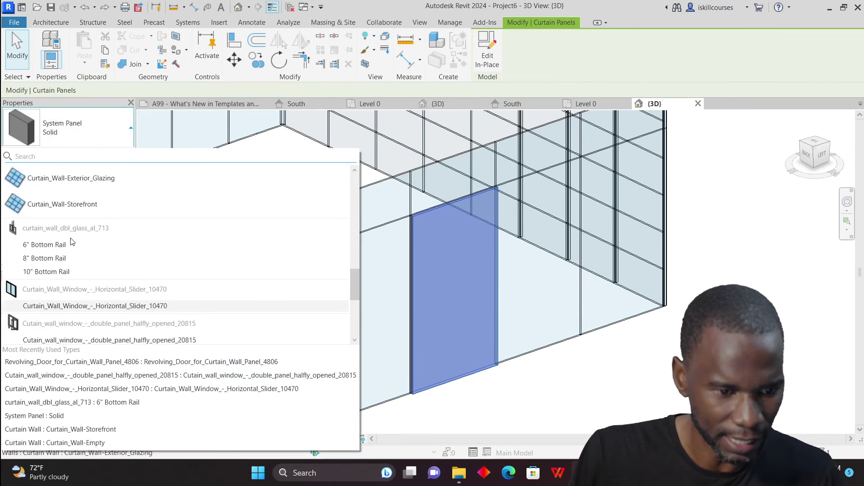
pyautogui.click(54, 272)
pyautogui.press('Escape')
pyautogui.scroll(-2, 483, 230)
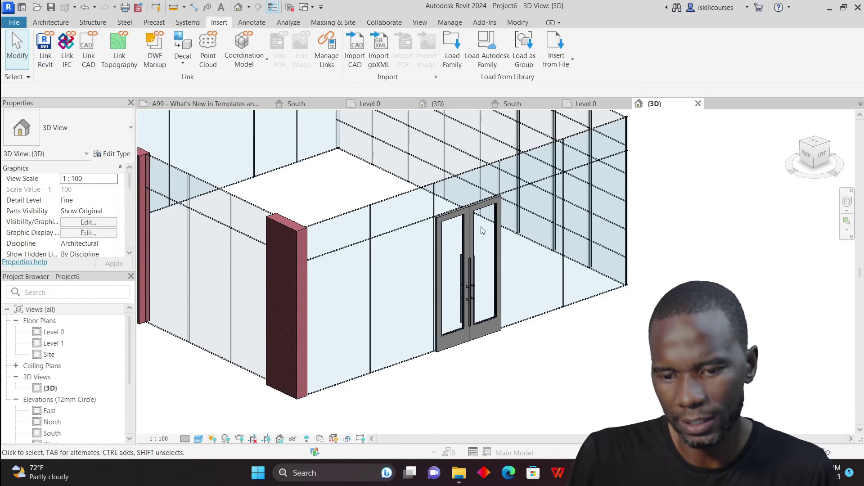
# - Change the upper glazed panel between the brick column and the double door to the Cutain_wall_window_-_double_panel_halfly_opened_20815 type
pyautogui.scroll(-2, 316, 252)
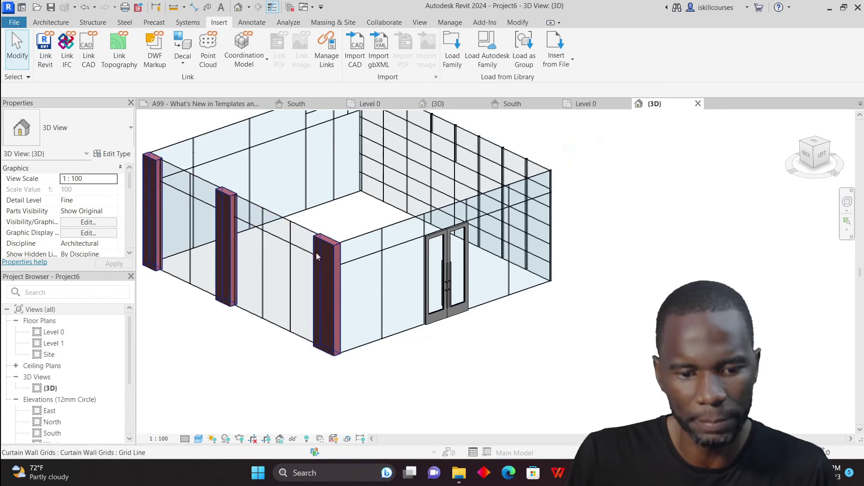
pyautogui.scroll(-2, 543, 290)
pyautogui.scroll(3, 557, 282)
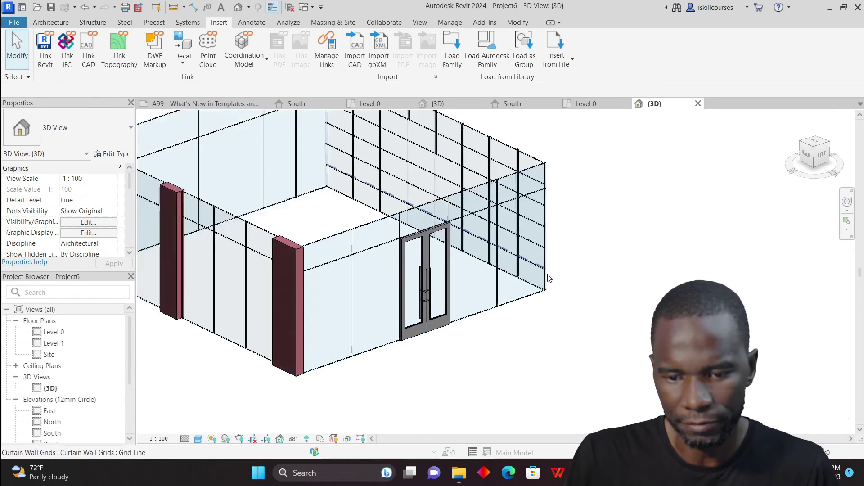
pyautogui.scroll(2, 549, 278)
pyautogui.scroll(3, 349, 247)
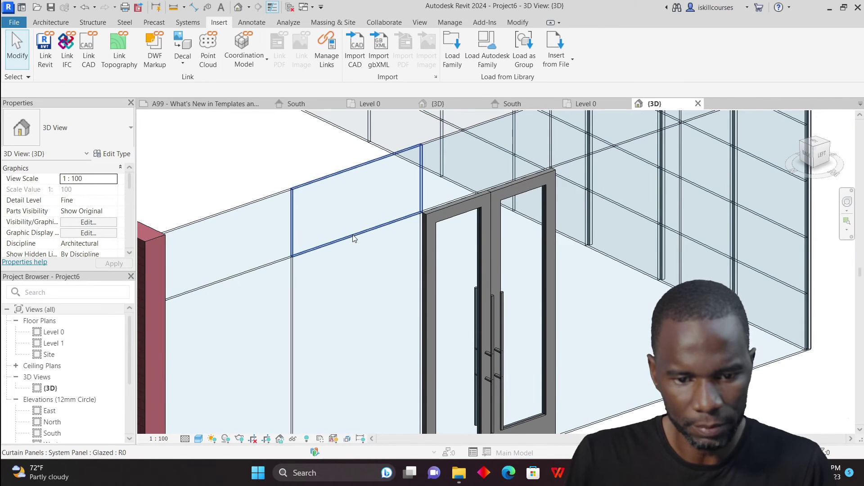
pyautogui.click(353, 236)
pyautogui.click(112, 123)
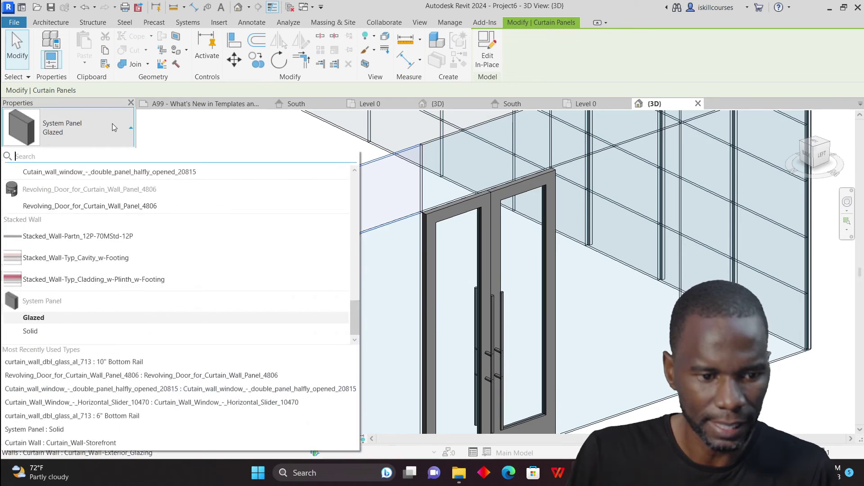
pyautogui.scroll(5, 69, 268)
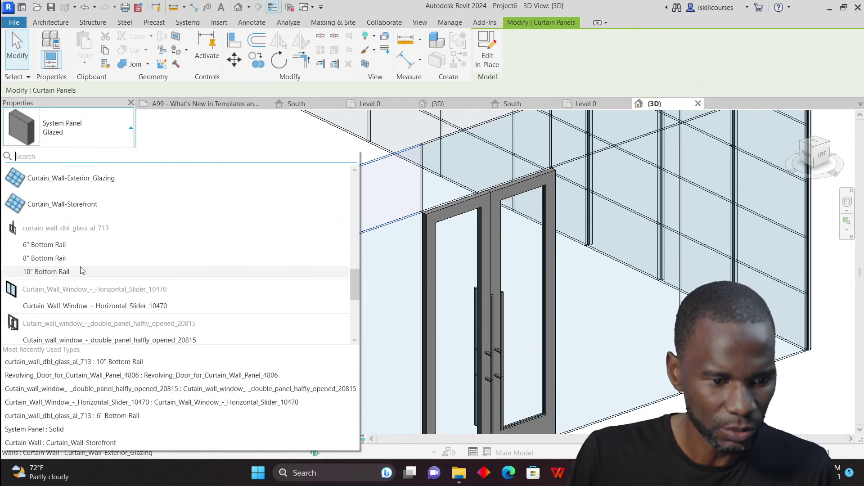
pyautogui.scroll(2, 82, 270)
pyautogui.scroll(-5, 86, 272)
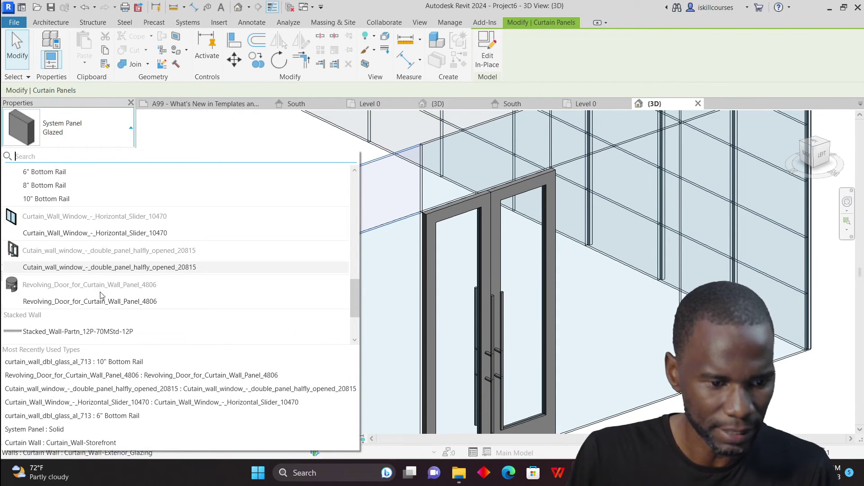
pyautogui.click(87, 268)
pyautogui.scroll(-4, 553, 271)
pyautogui.press('Escape')
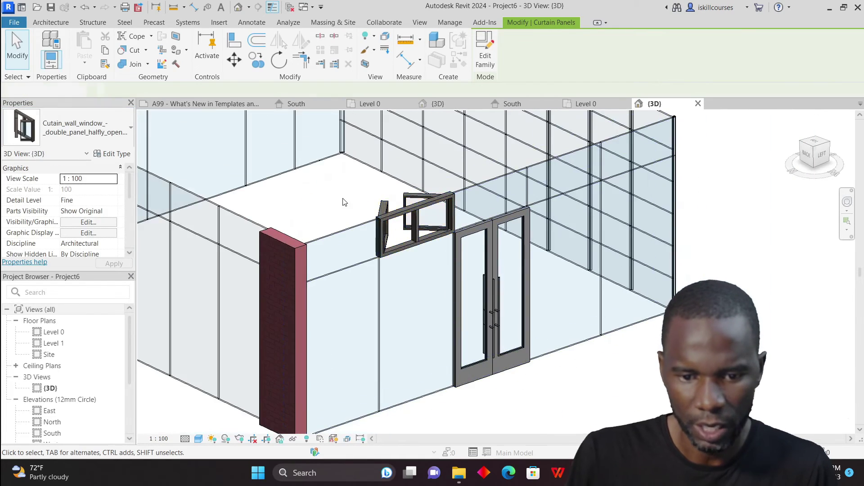
pyautogui.scroll(3, 365, 221)
pyautogui.scroll(2, 353, 253)
pyautogui.scroll(-2, 344, 272)
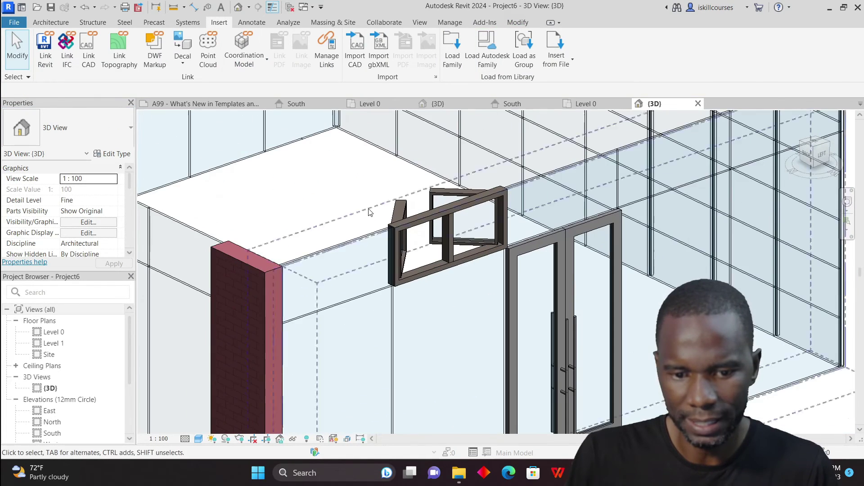
# - Flip the orientation of the storefront curtain wall that holds the double door and the new window
pyautogui.scroll(-3, 339, 251)
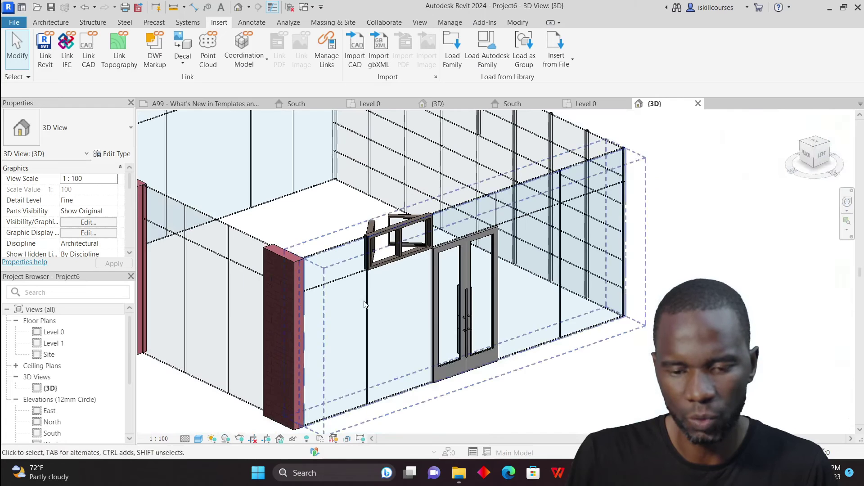
pyautogui.scroll(2, 377, 240)
pyautogui.click(333, 253)
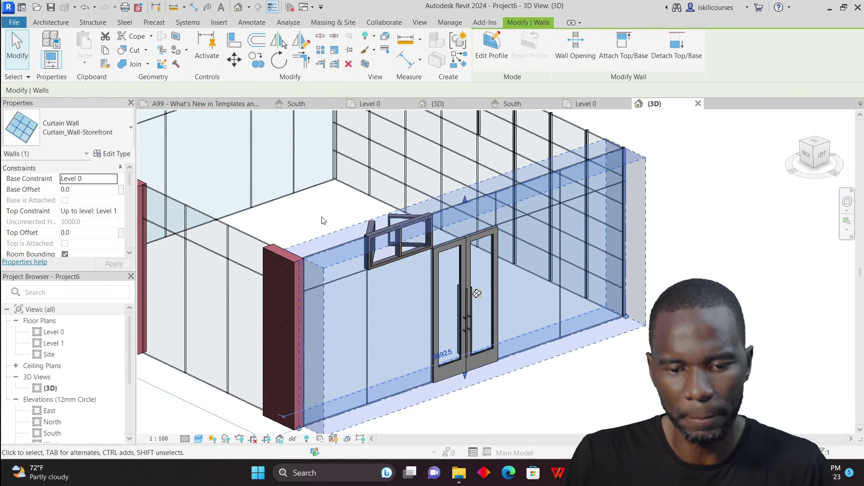
pyautogui.press('space')
pyautogui.press('Escape')
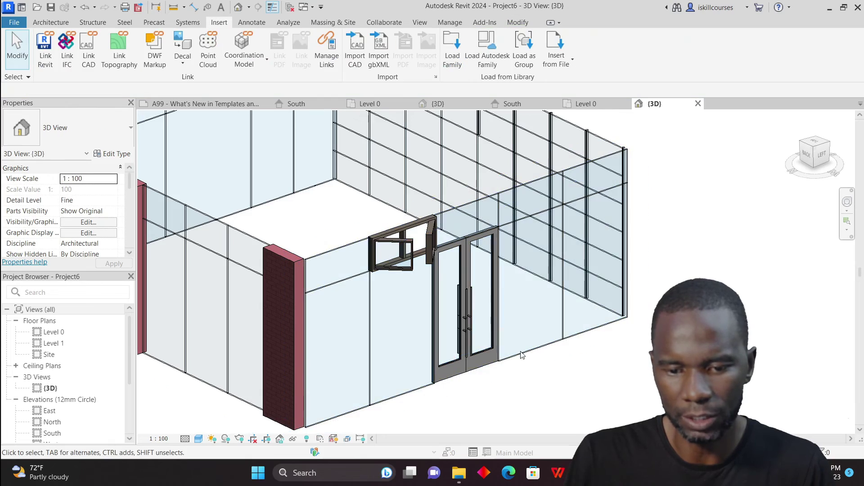
# - Examine the opened window and double door in the flipped storefront wall, up close and within the whole building
pyautogui.scroll(3, 397, 266)
pyautogui.scroll(-2, 383, 274)
pyautogui.scroll(2, 405, 288)
pyautogui.scroll(-4, 441, 311)
pyautogui.scroll(-3, 447, 314)
pyautogui.scroll(4, 423, 303)
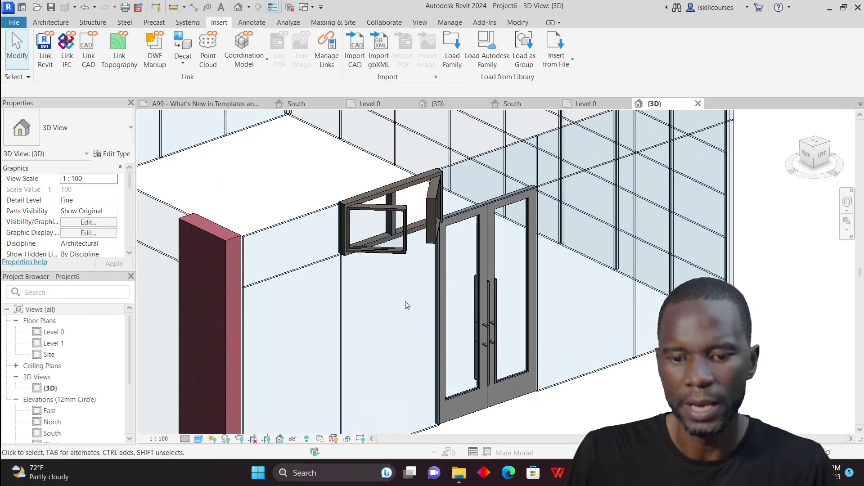
pyautogui.scroll(-3, 569, 186)
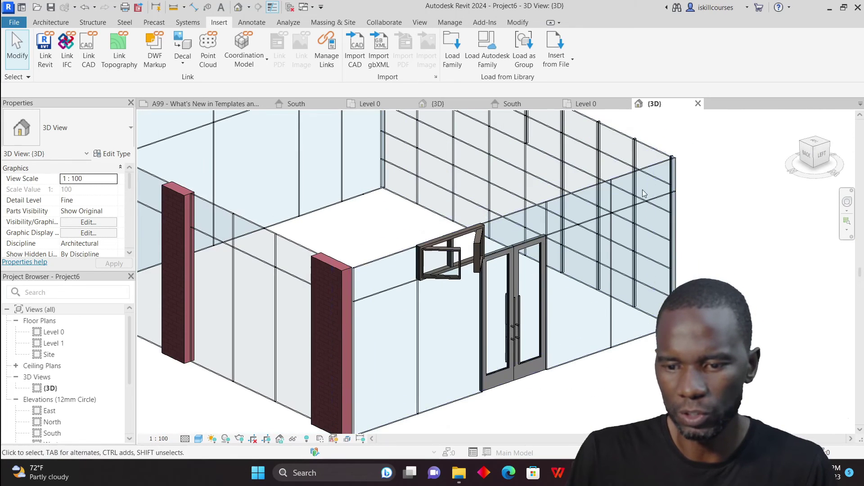
pyautogui.scroll(3, 498, 313)
pyautogui.scroll(-3, 500, 292)
pyautogui.scroll(1, 555, 299)
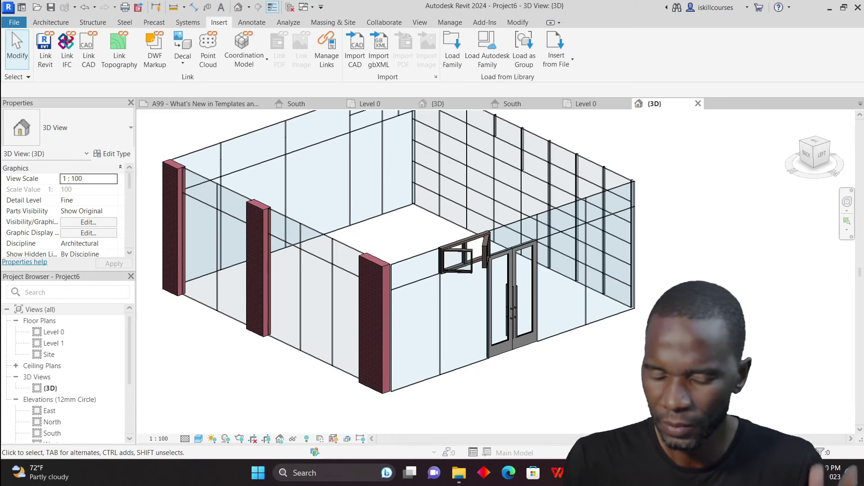
pyautogui.scroll(-3, 469, 295)
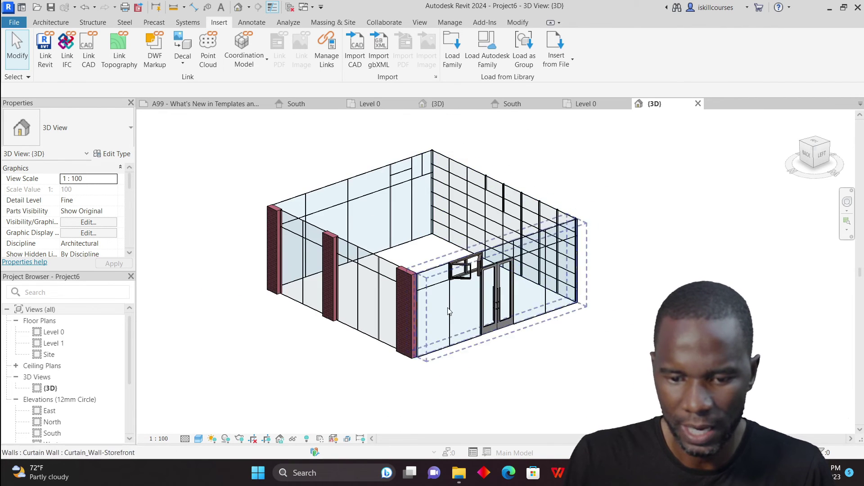
pyautogui.scroll(5, 338, 299)
pyautogui.scroll(-3, 341, 296)
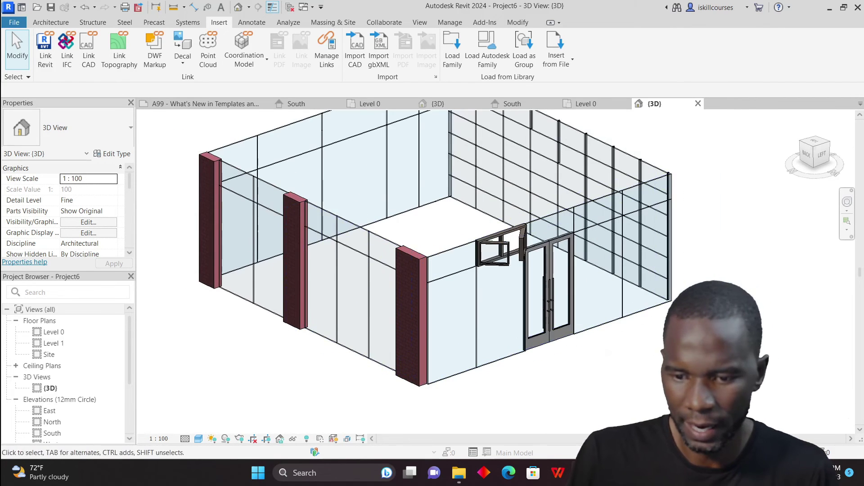
pyautogui.scroll(-1, 536, 293)
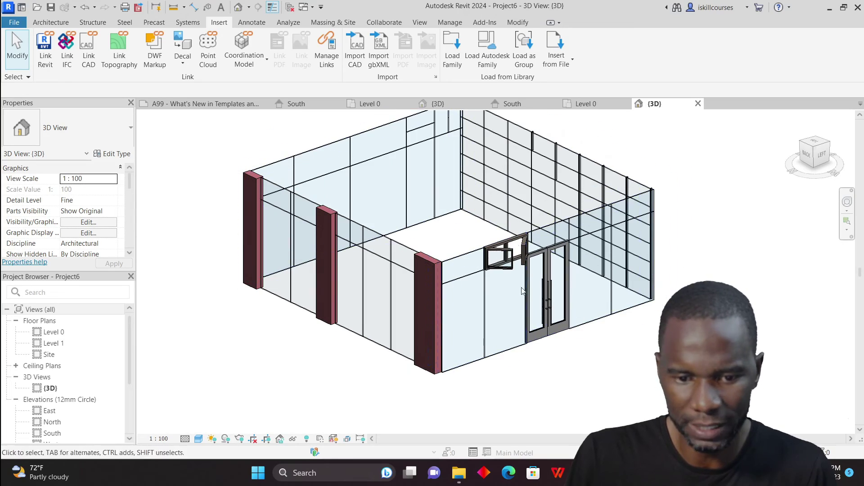
# - Change the third lower glazed panel from the corner of the opposite Exterior_Glazing curtain wall to Revolving_Door_for_Curtain_Wall_Panel_4806
pyautogui.keyDown('shift'); pyautogui.moveTo(331, 332); pyautogui.dragTo(526, 387, button='middle'); pyautogui.keyUp('shift')
pyautogui.scroll(4, 522, 391)
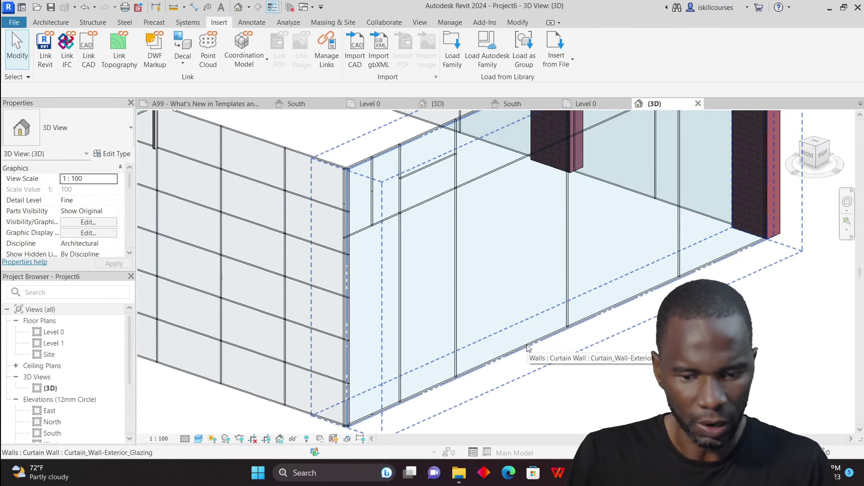
pyautogui.click(531, 356)
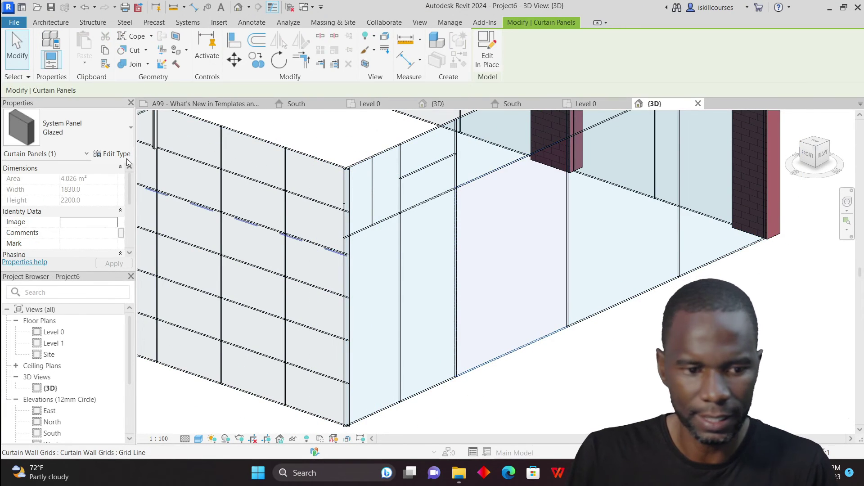
pyautogui.click(129, 128)
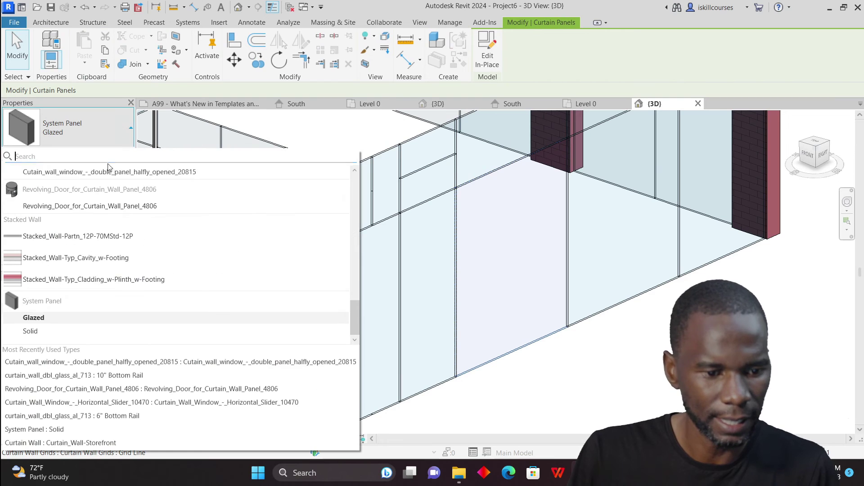
pyautogui.click(56, 206)
pyautogui.press('Escape')
pyautogui.scroll(-2, 472, 284)
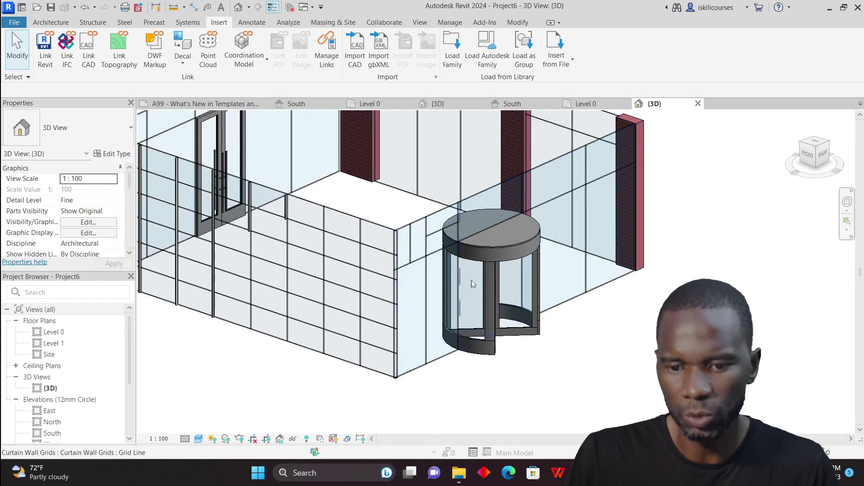
# - Examine the revolving door, window and double door around the building from several viewing angles
pyautogui.scroll(-2, 565, 281)
pyautogui.keyDown('shift'); pyautogui.moveTo(745, 246); pyautogui.dragTo(530, 295, button='middle'); pyautogui.keyUp('shift')
pyautogui.scroll(3, 530, 294)
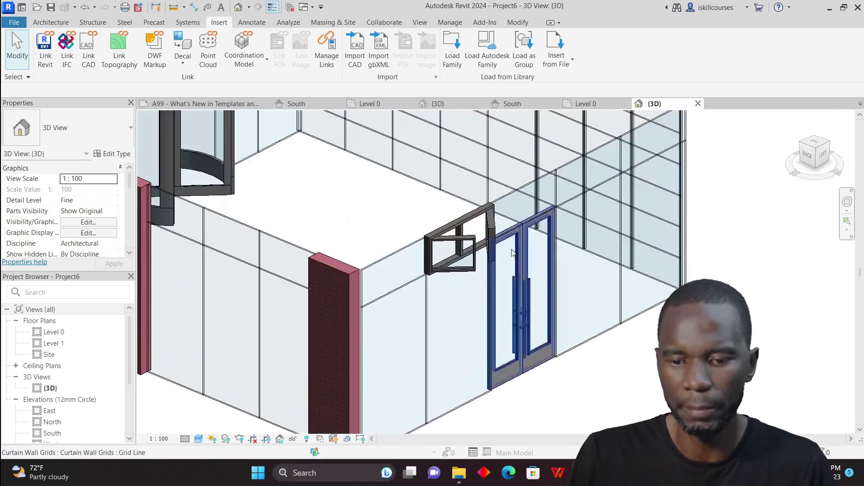
pyautogui.scroll(-2, 631, 353)
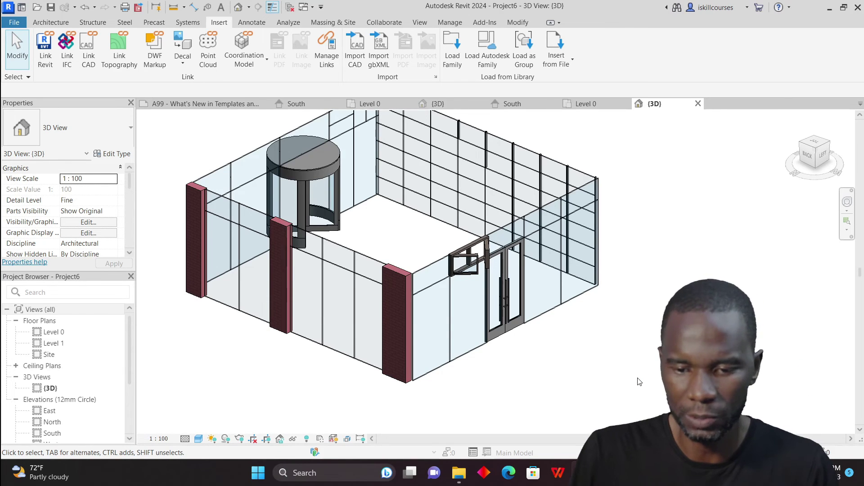
pyautogui.keyDown('shift'); pyautogui.moveTo(606, 393); pyautogui.dragTo(617, 369, button='middle'); pyautogui.keyUp('shift')
pyautogui.scroll(5, 549, 315)
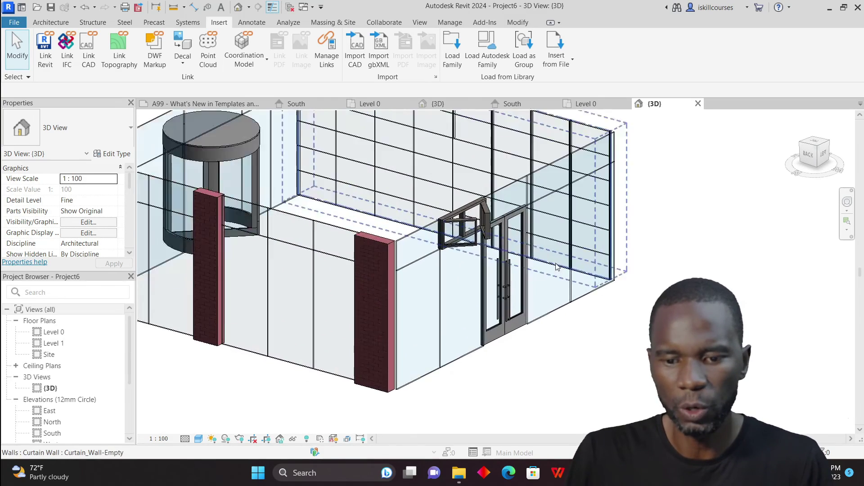
pyautogui.scroll(-5, 550, 316)
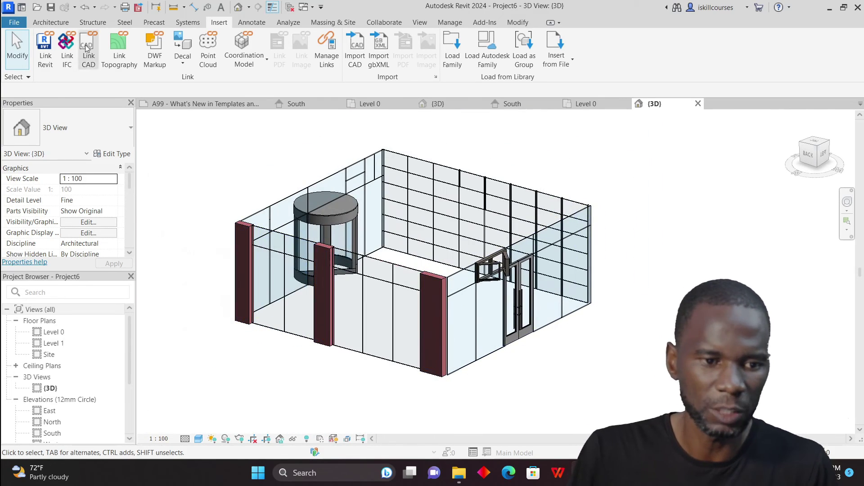
# - Start the Mullion command and set the Rectangular Mullion 50x150mm type's profile to System Mullion Profile: Rectangular
pyautogui.click(51, 22)
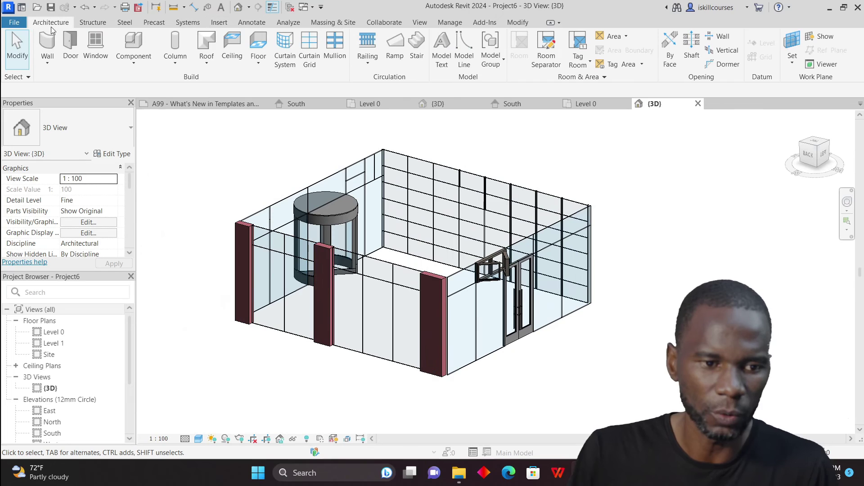
pyautogui.click(339, 46)
pyautogui.click(119, 134)
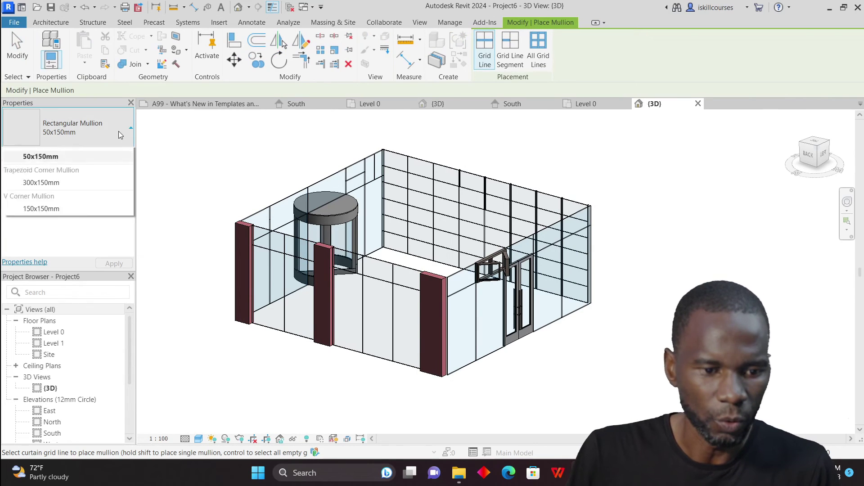
pyautogui.click(121, 128)
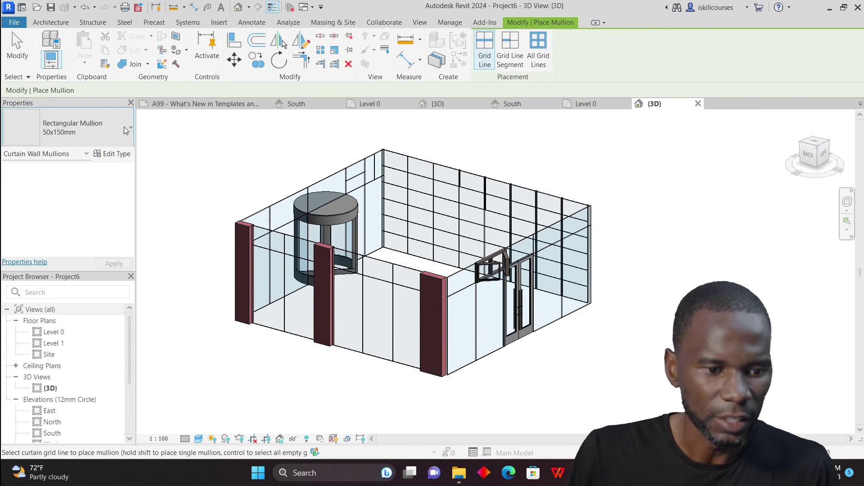
pyautogui.click(123, 126)
pyautogui.click(122, 128)
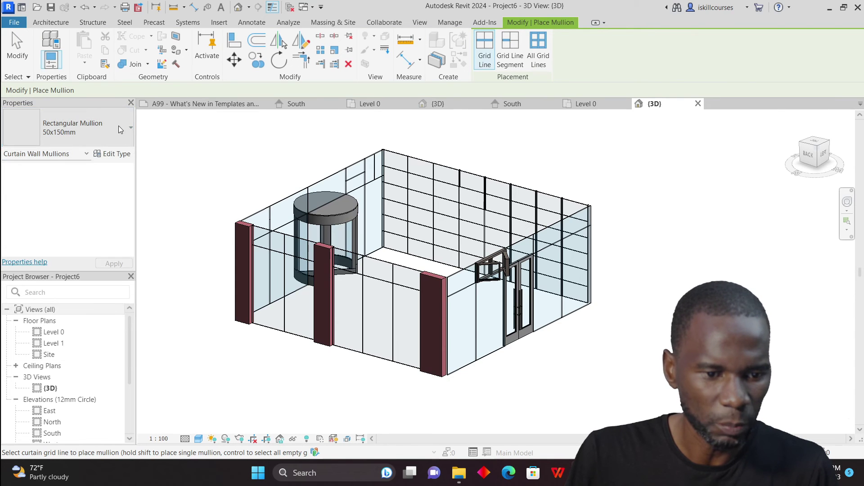
pyautogui.click(115, 155)
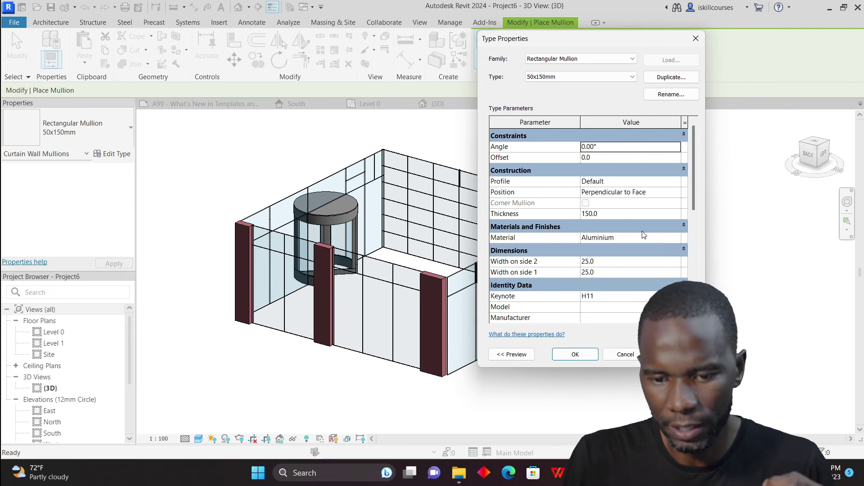
pyautogui.click(677, 181)
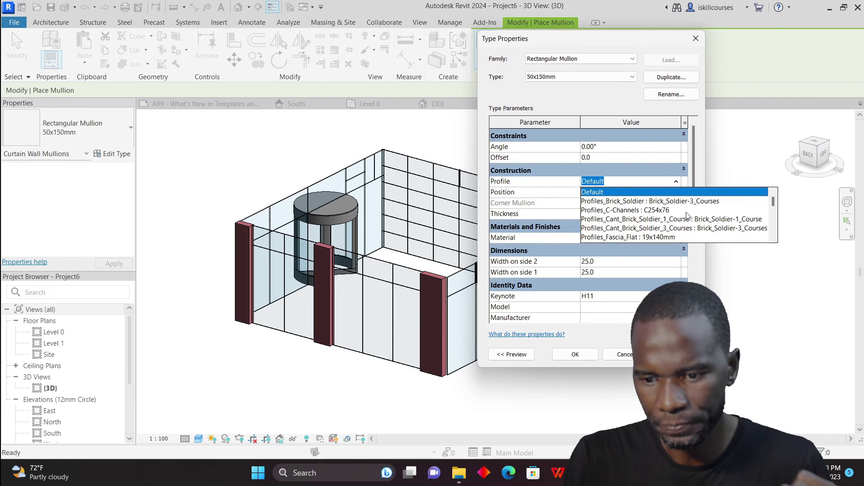
pyautogui.scroll(-8, 688, 217)
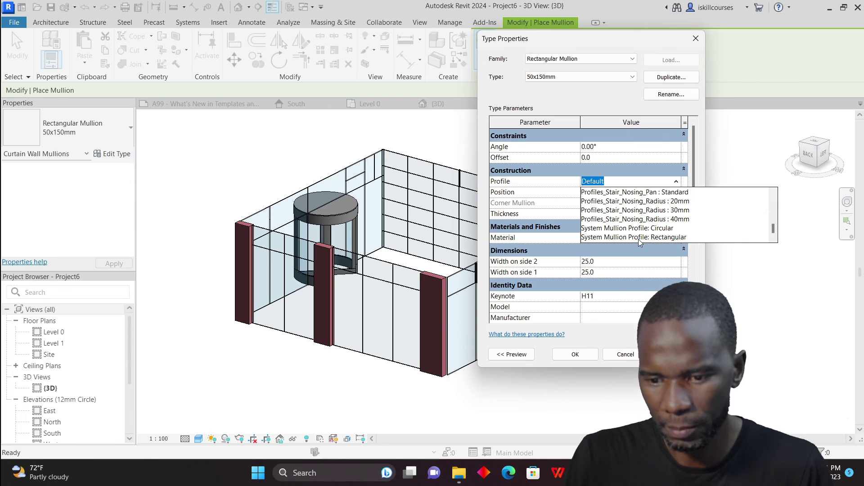
pyautogui.click(638, 238)
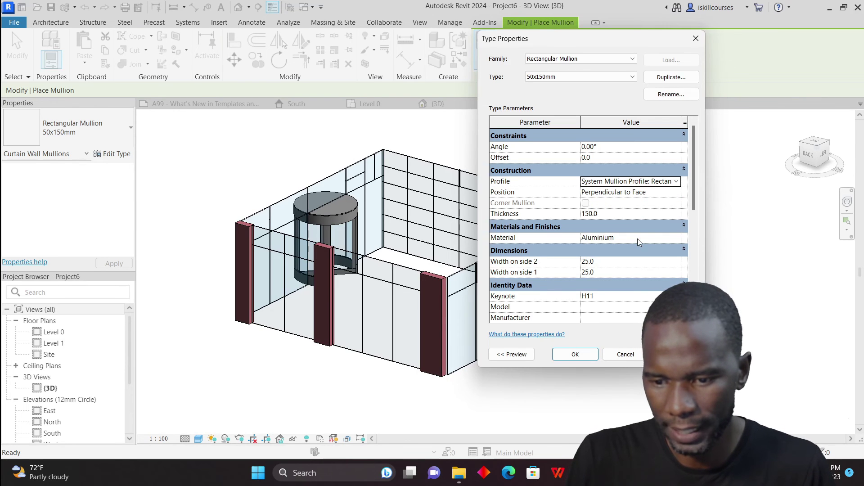
pyautogui.click(579, 358)
# - Place a 50x150mm rectangular mullion along the vertical grid line at the window's edge nearest the brick column
pyautogui.scroll(2, 540, 324)
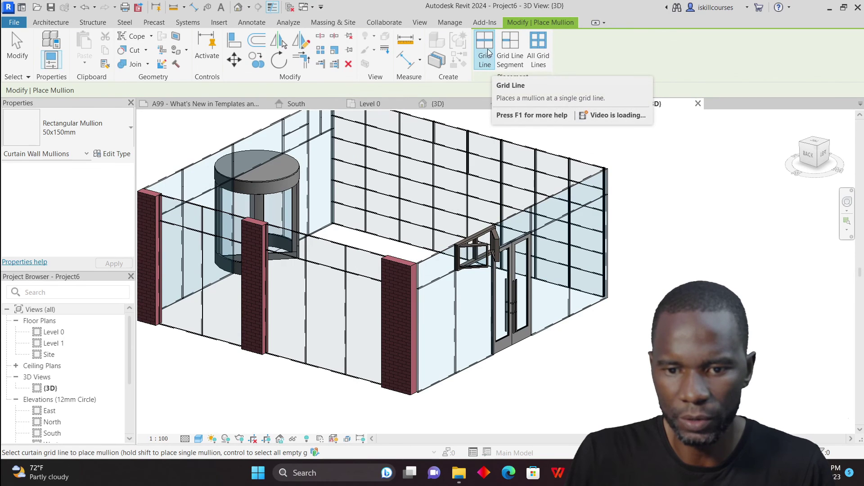
pyautogui.scroll(3, 468, 306)
pyautogui.click(447, 311)
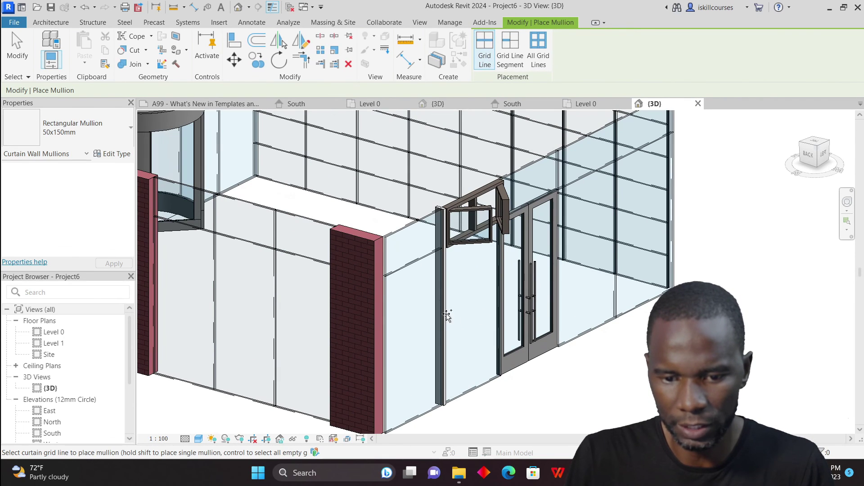
# - Place 50x150mm rectangular mullions along the horizontal transom line, upper edge and far vertical grid line of the double-door storefront wall
pyautogui.click(435, 274)
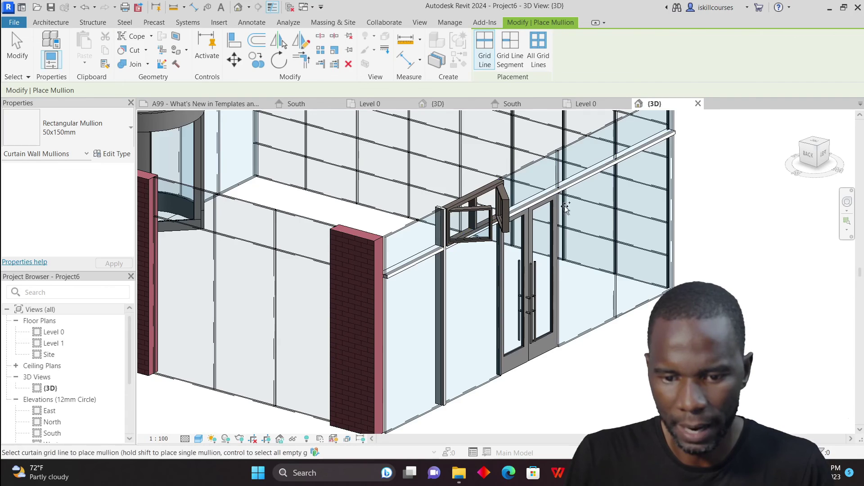
pyautogui.scroll(3, 504, 189)
pyautogui.scroll(-2, 518, 277)
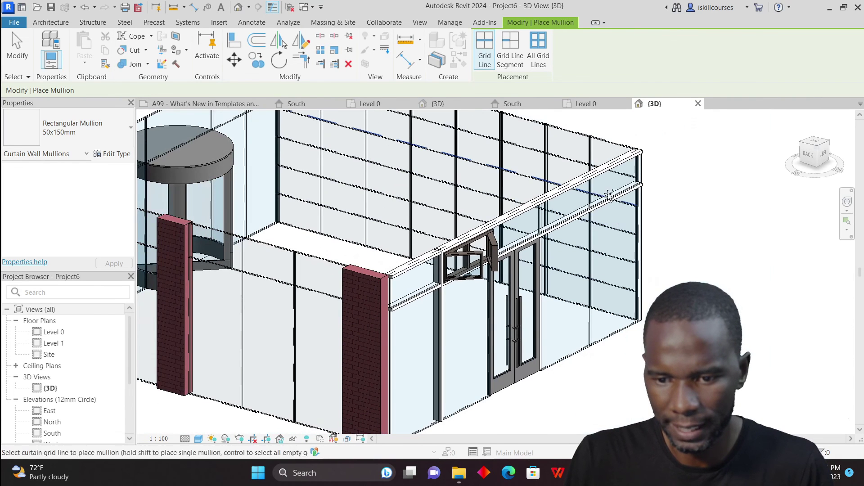
pyautogui.click(589, 207)
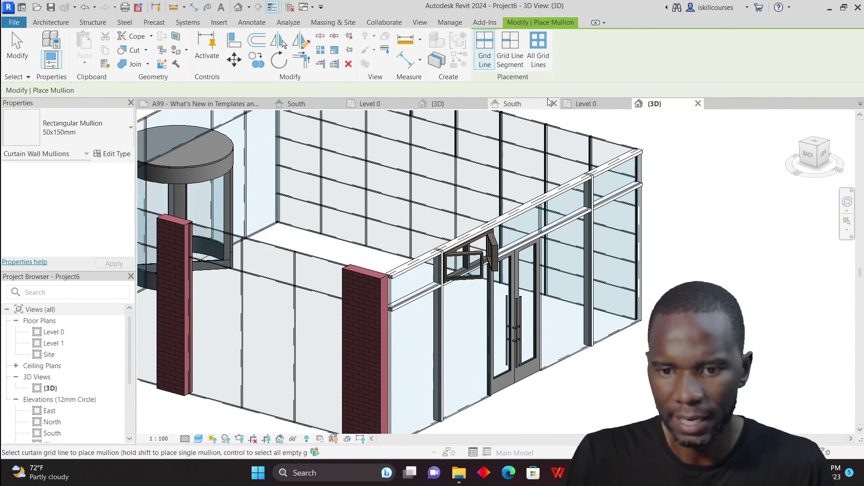
# - Add 50x150mm mullions to all remaining grid lines of the double-door storefront and the adjoining densely gridded curtain wall, using All Grid Lines placement
pyautogui.click(543, 56)
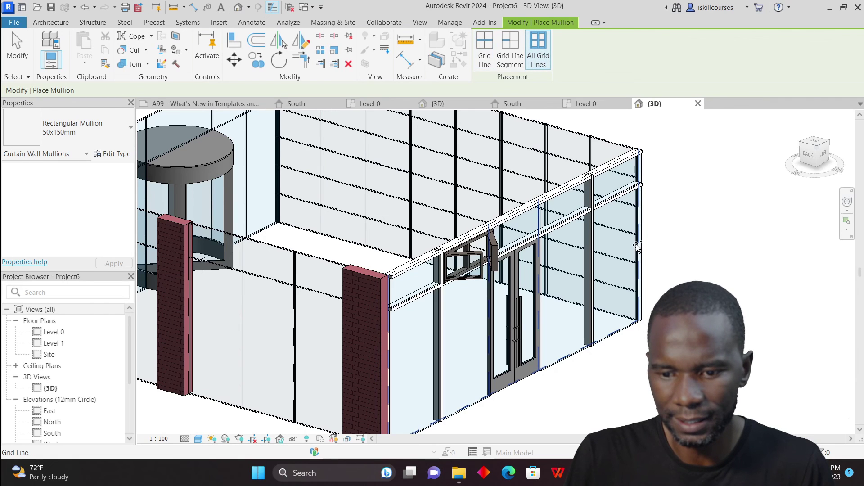
pyautogui.click(619, 336)
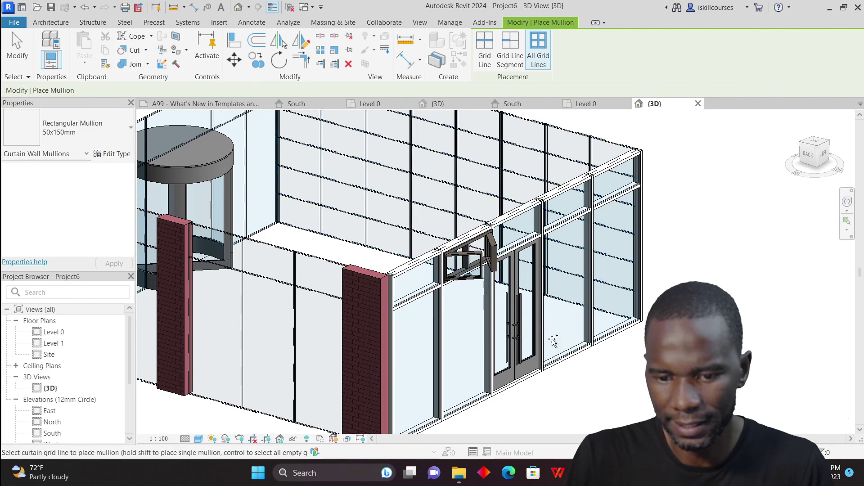
pyautogui.scroll(-4, 537, 297)
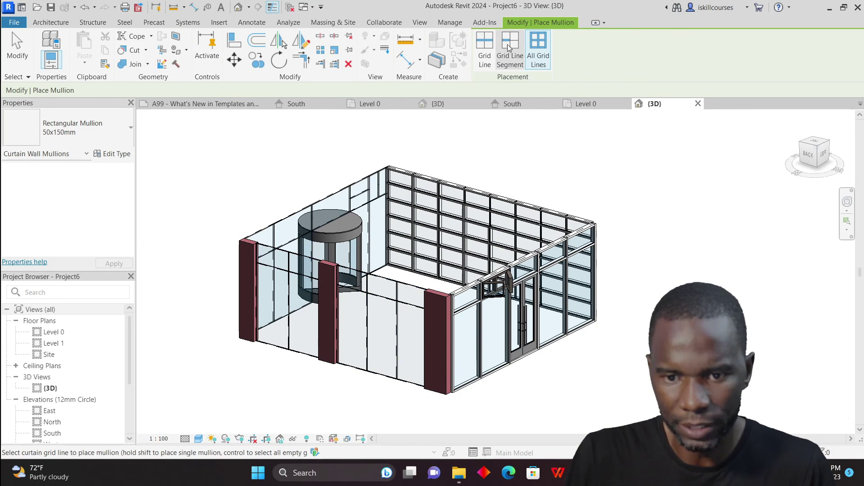
# - Place a mullion on a single horizontal grid line segment in the glazed bay between the middle and corner brick piers
pyautogui.scroll(2, 389, 346)
pyautogui.click(378, 272)
# - Fill all grid lines of both glazed bays between the brick piers and the revolving-door wall with 50x150mm mullions, and end the command
pyautogui.click(539, 50)
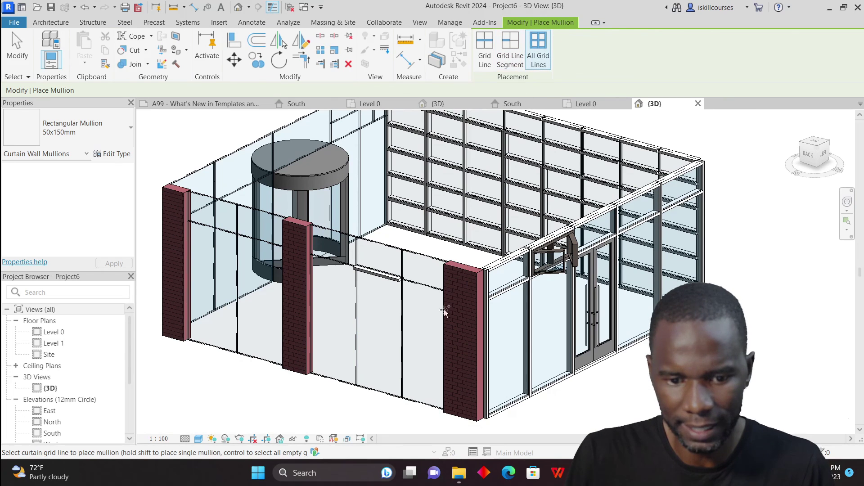
pyautogui.click(400, 392)
pyautogui.scroll(-2, 498, 318)
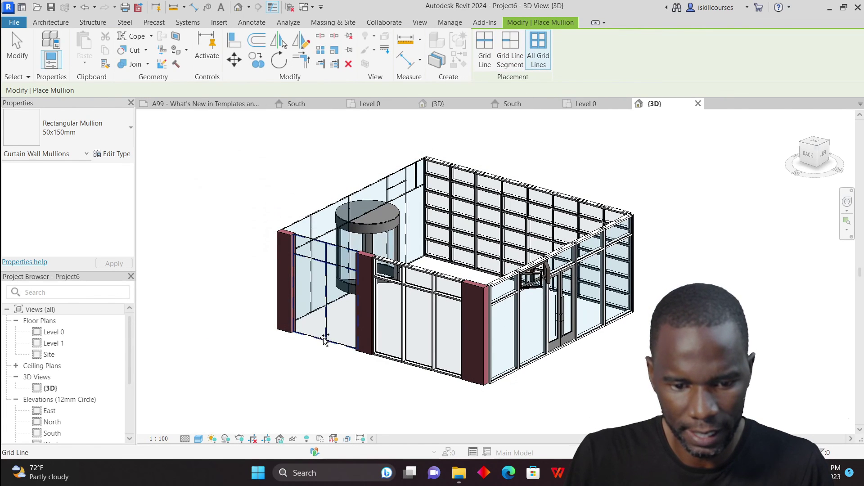
pyautogui.click(411, 234)
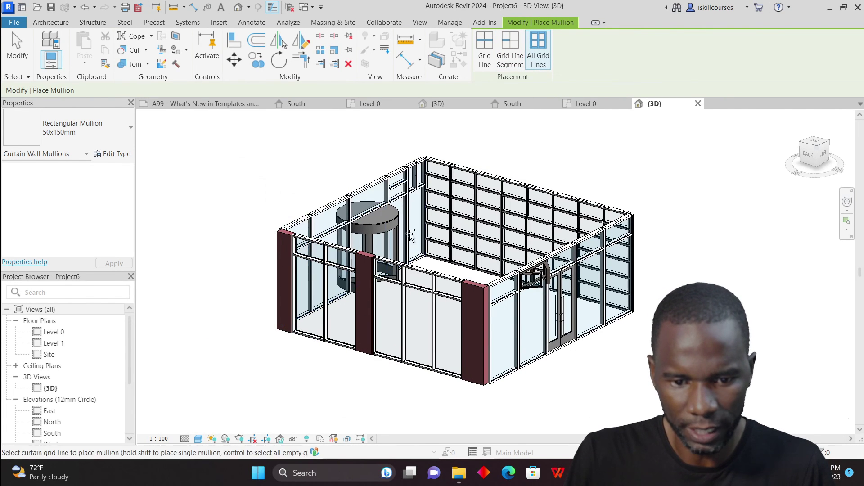
pyautogui.scroll(3, 629, 245)
pyautogui.scroll(-1, 560, 250)
pyautogui.rightClick(623, 172)
pyautogui.click(641, 174)
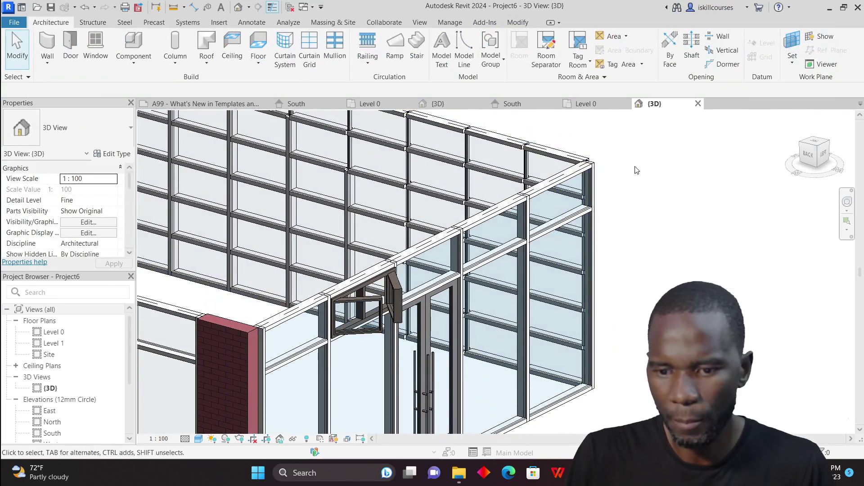
# - Examine the mullions, doors and window on all the curtain walls of the building from several viewing angles
pyautogui.scroll(-5, 621, 240)
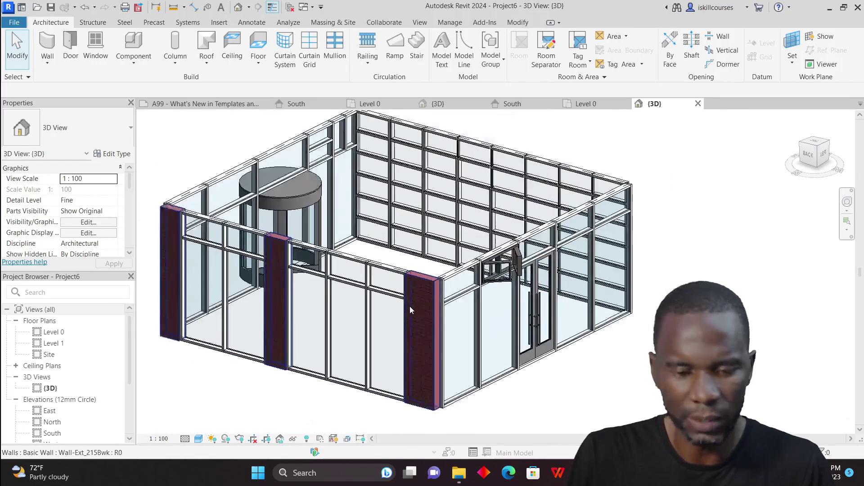
pyautogui.scroll(-3, 410, 306)
pyautogui.keyDown('shift'); pyautogui.moveTo(649, 194); pyautogui.dragTo(651, 252, button='middle'); pyautogui.keyUp('shift')
pyautogui.scroll(4, 698, 268)
pyautogui.scroll(-4, 695, 271)
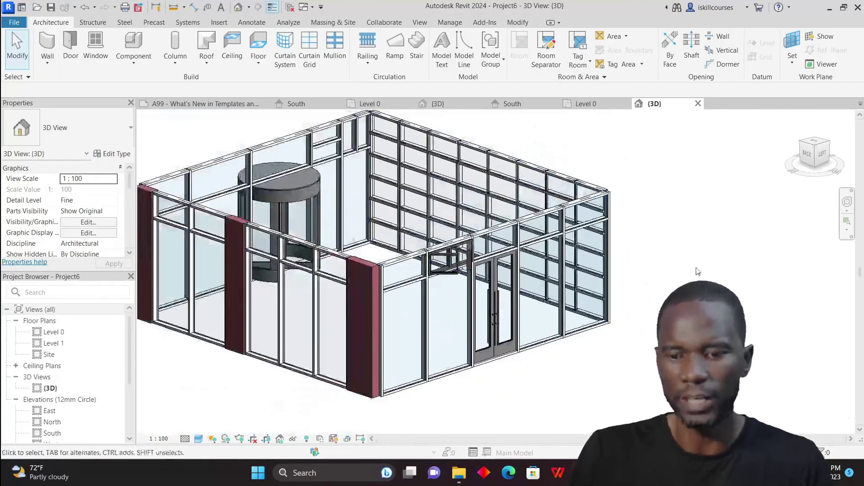
pyautogui.scroll(2, 713, 257)
pyautogui.keyDown('shift'); pyautogui.moveTo(713, 257); pyautogui.dragTo(747, 246, button='middle'); pyautogui.keyUp('shift')
pyautogui.scroll(2, 746, 239)
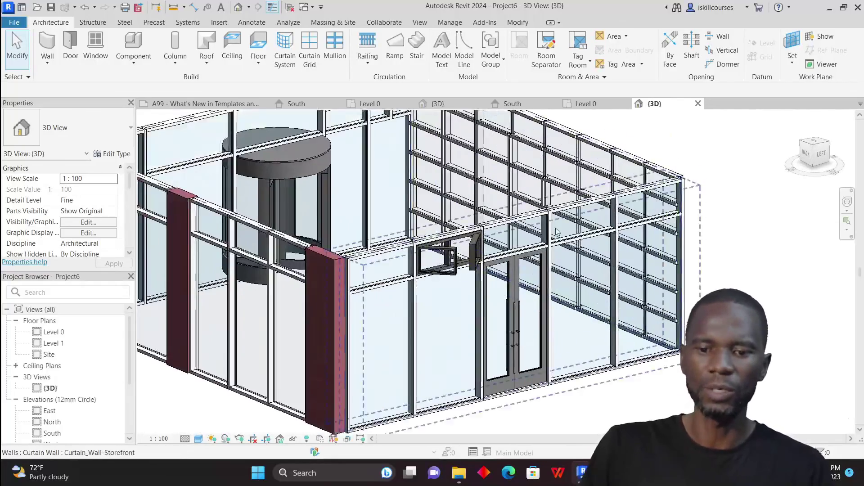
pyautogui.scroll(-2, 744, 235)
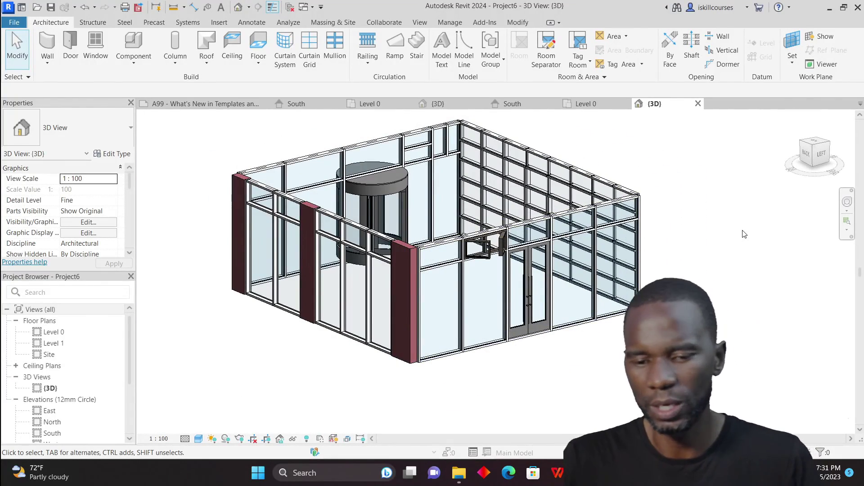